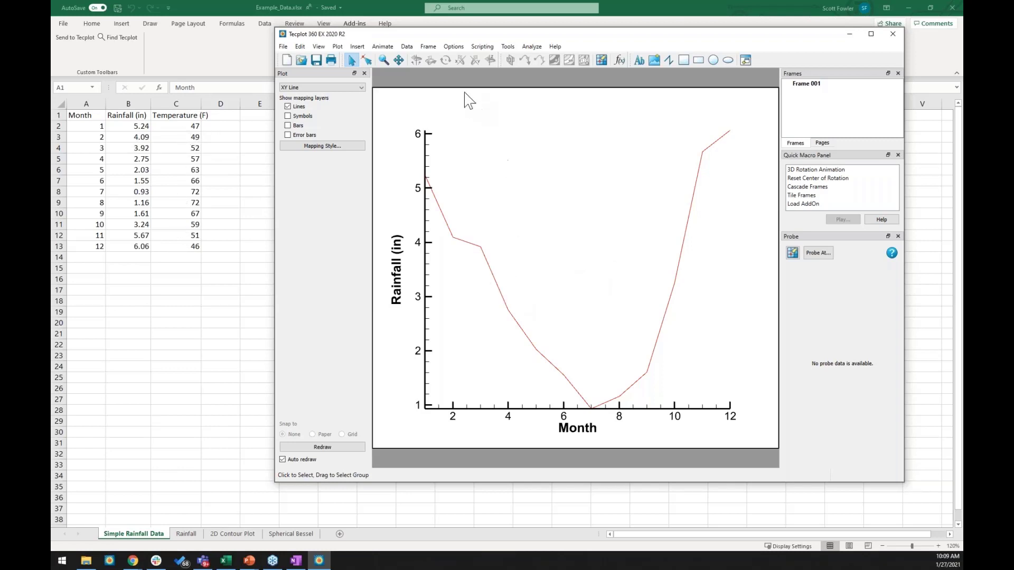
# - Open the data set information, place it clear of the plot, and review the zone and its variables
pyautogui.click(406, 47)
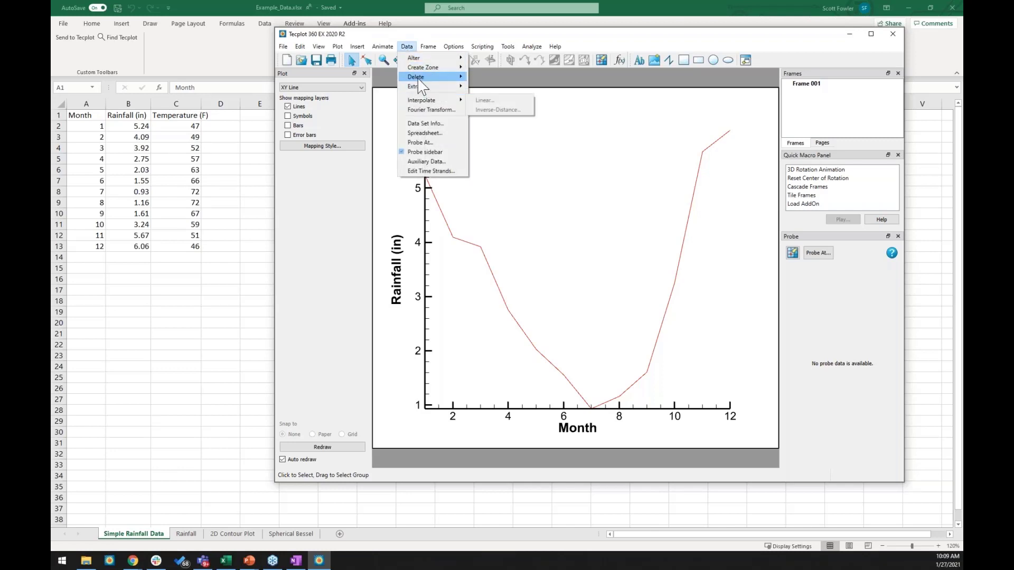
pyautogui.click(424, 124)
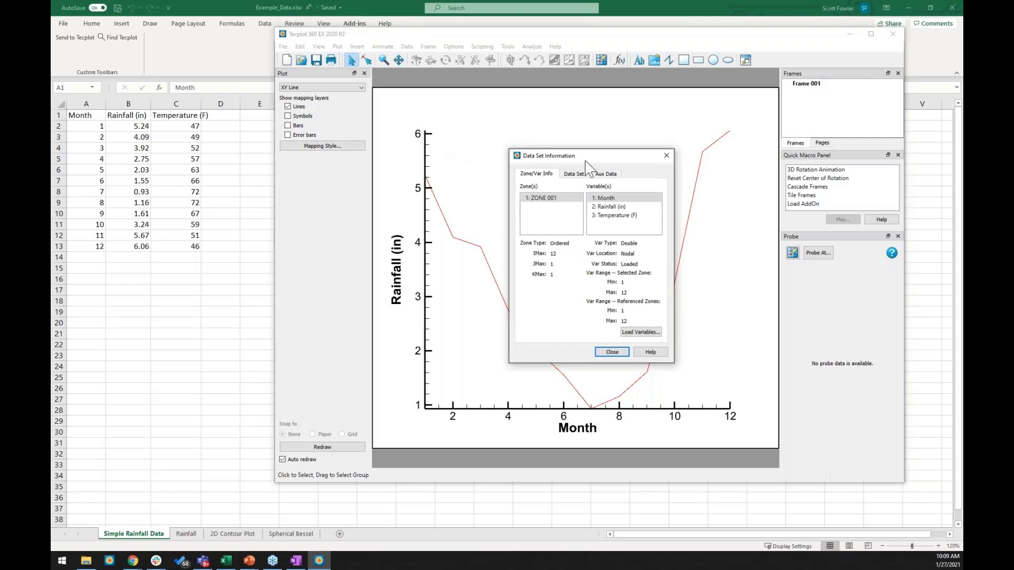
pyautogui.moveTo(586, 160); pyautogui.dragTo(813, 101)
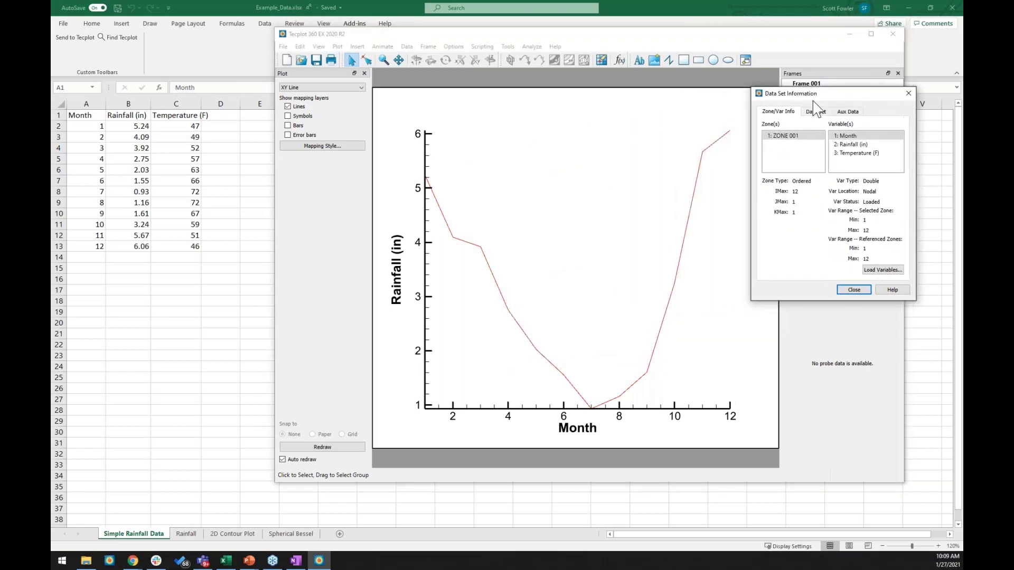
pyautogui.click(778, 136)
# - View the zone's values in the data spreadsheet, enlarging it and widening the Temperature (F) column, and close it after review
pyautogui.click(412, 47)
pyautogui.click(412, 48)
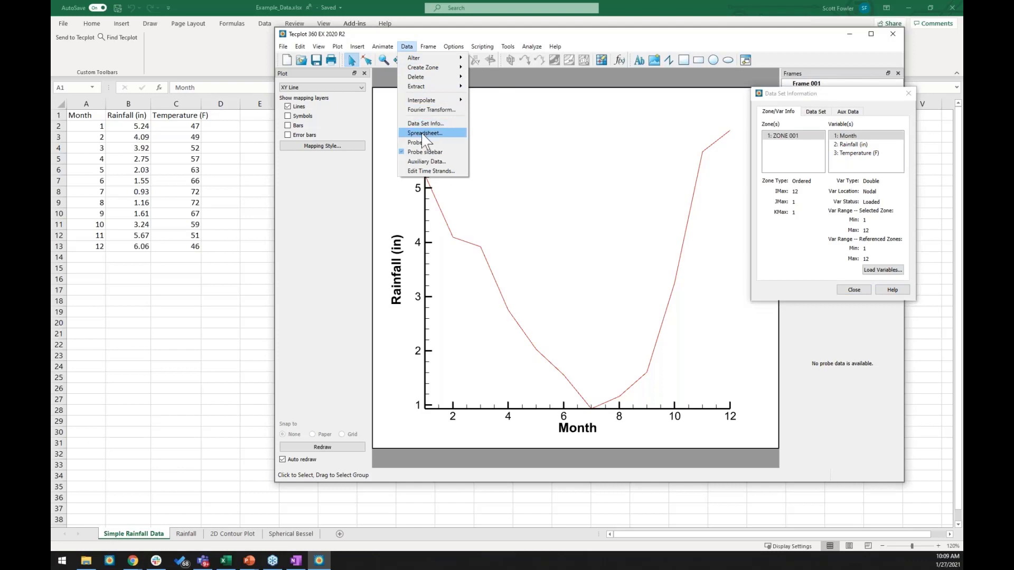
pyautogui.click(424, 134)
pyautogui.moveTo(576, 181); pyautogui.dragTo(461, 285)
pyautogui.moveTo(590, 461); pyautogui.dragTo(674, 520)
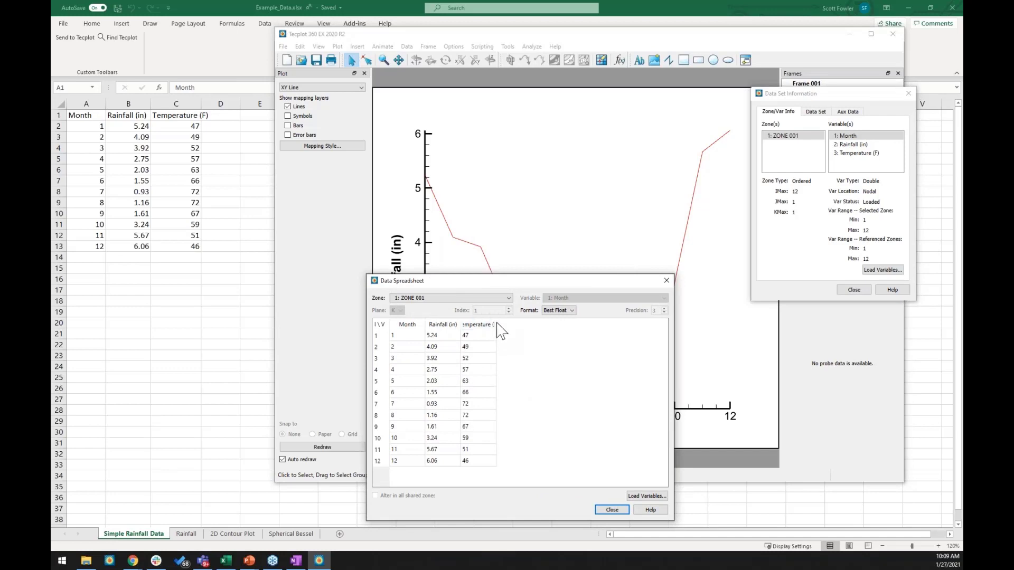
pyautogui.doubleClick(497, 324)
pyautogui.click(611, 510)
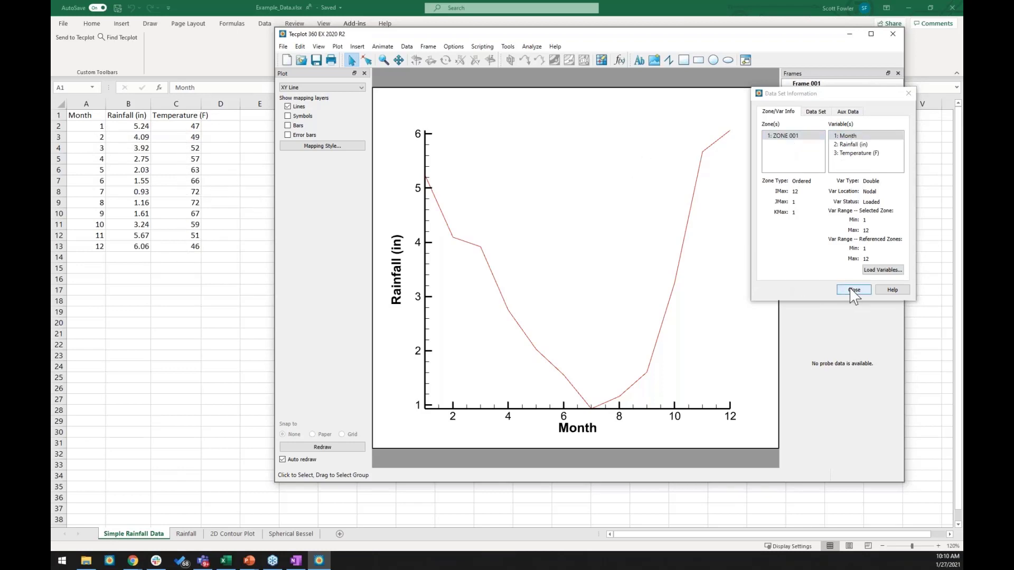
# - Show the Temperature (F) line mapping together with Rainfall (in) and fit the plot to the full data range
pyautogui.click(327, 150)
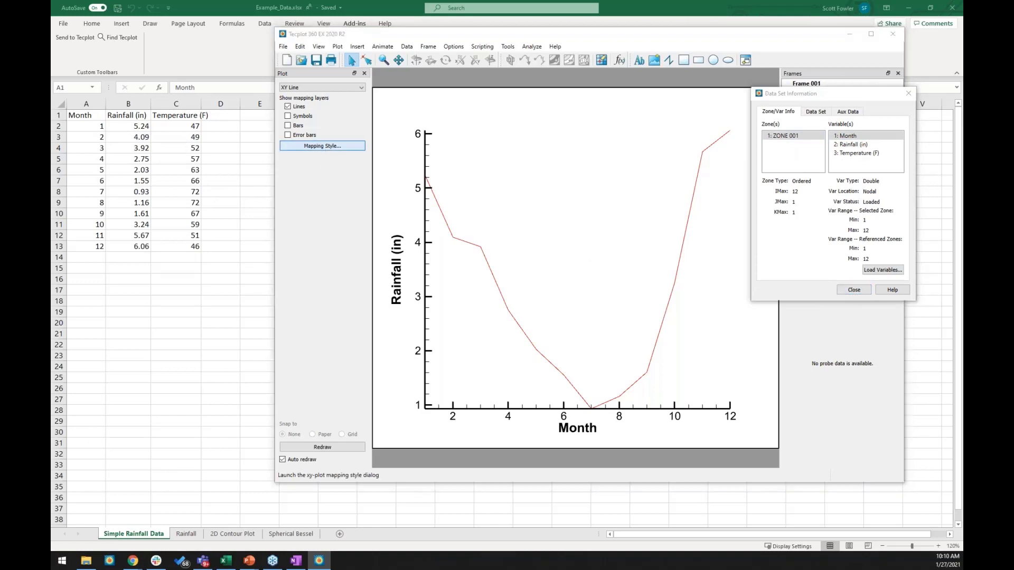
pyautogui.moveTo(243, 282); pyautogui.dragTo(194, 289)
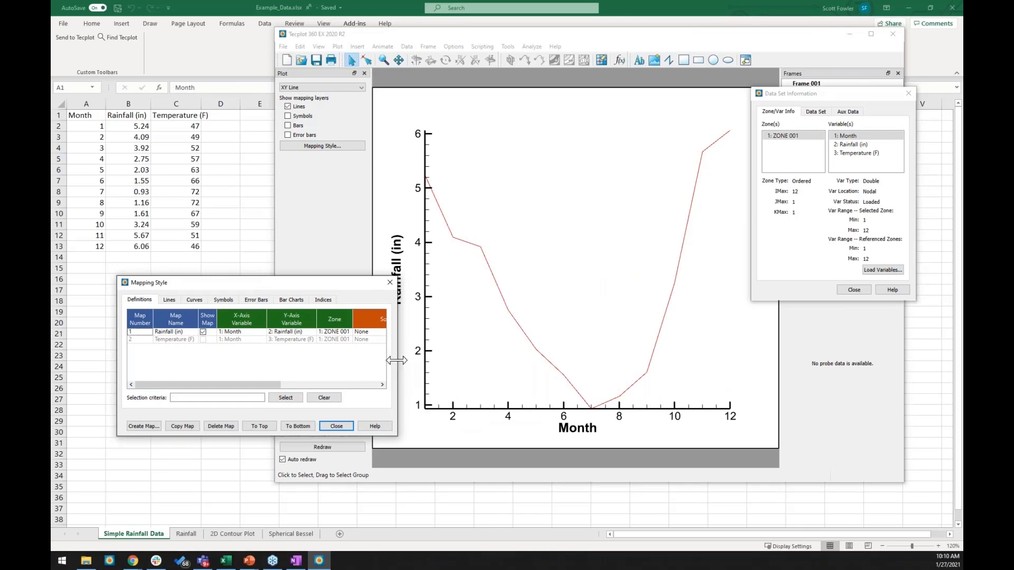
pyautogui.moveTo(397, 359); pyautogui.dragTo(504, 369)
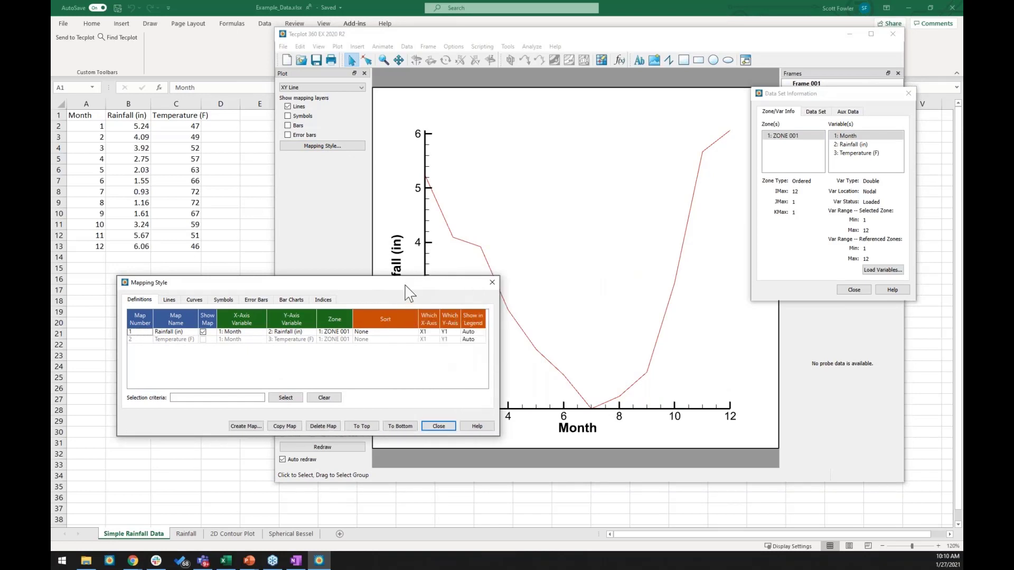
pyautogui.moveTo(403, 283); pyautogui.dragTo(384, 332)
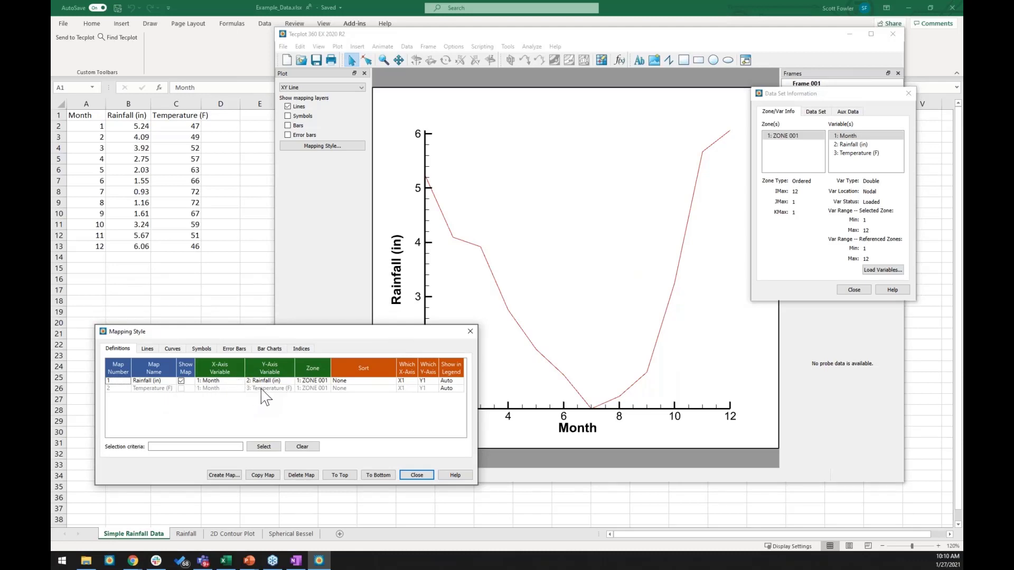
pyautogui.click(181, 389)
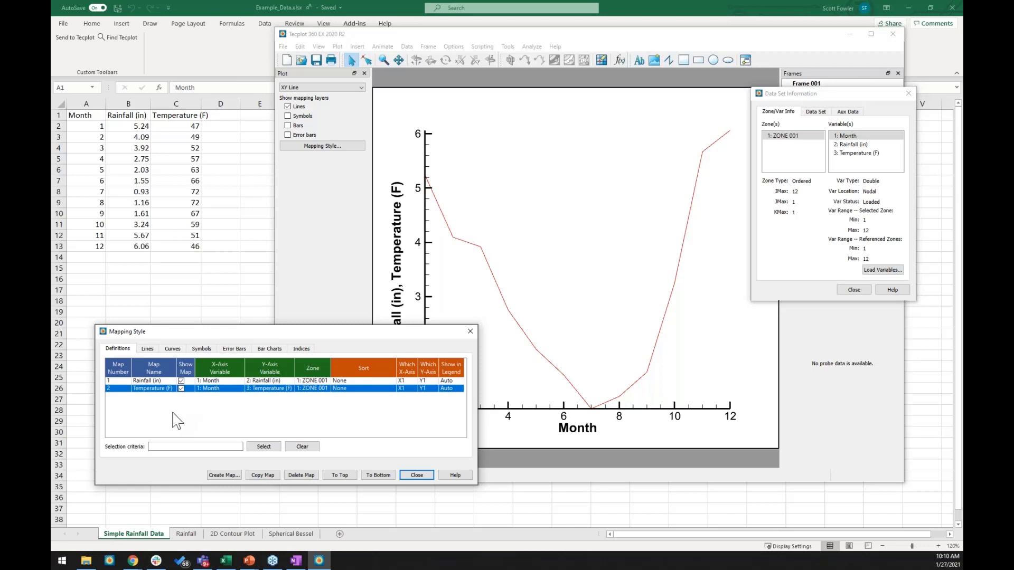
pyautogui.click(426, 475)
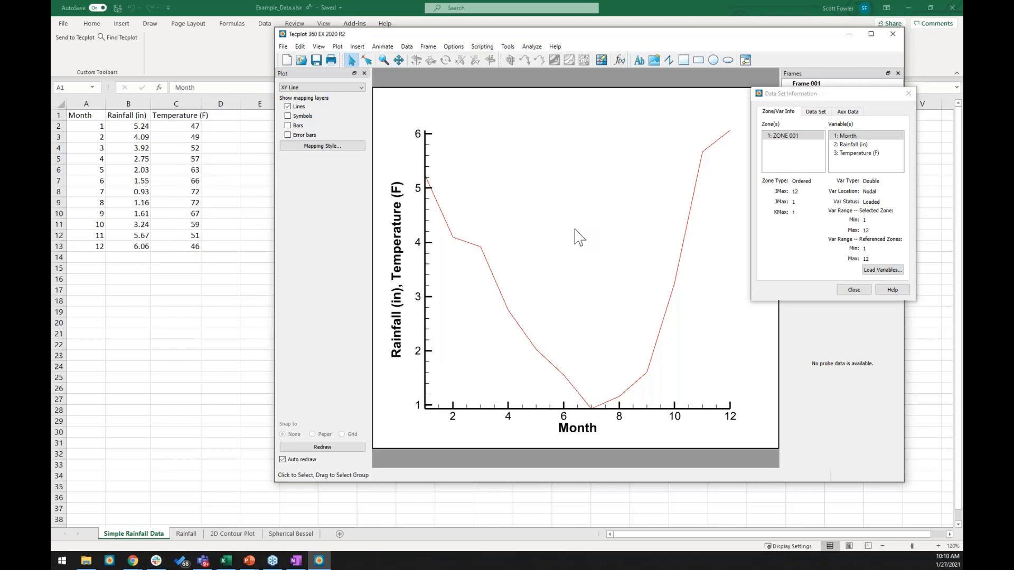
pyautogui.hotkey('ctrl', 'f')
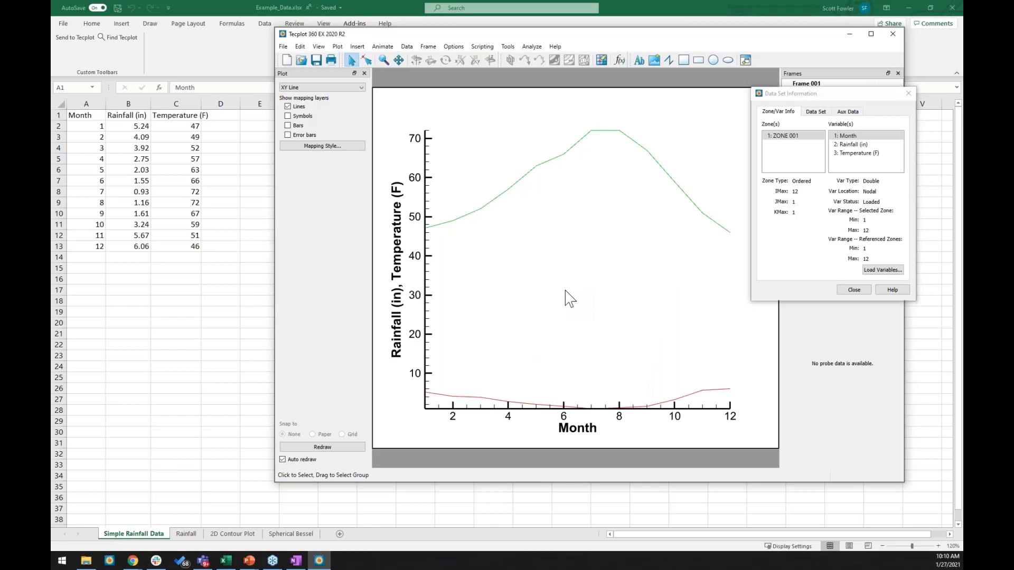
# - Assign the Temperature (F) mapping to the Y2 axis, refit the plot to the data, and close the data set information
pyautogui.click(319, 147)
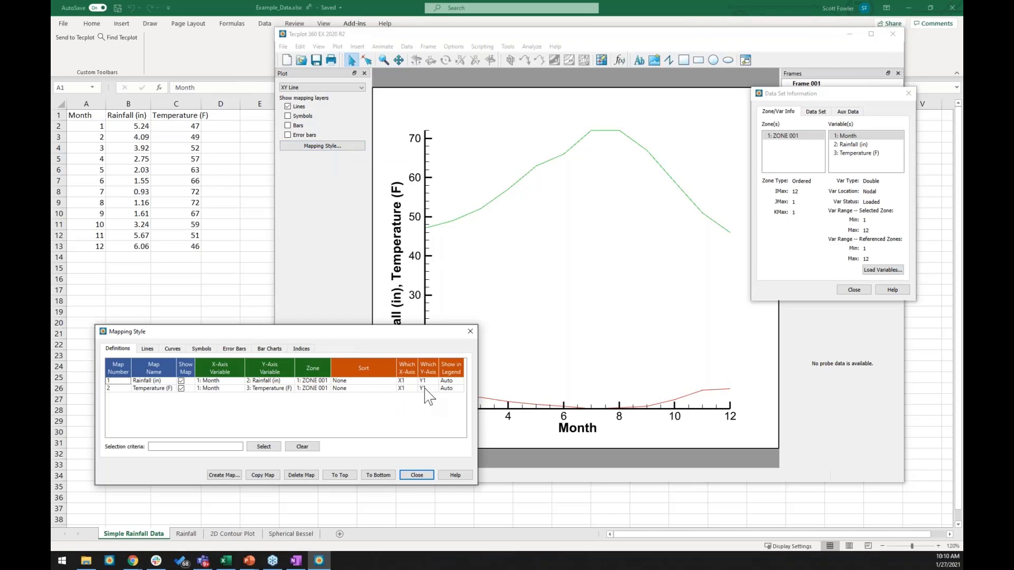
pyautogui.click(424, 389)
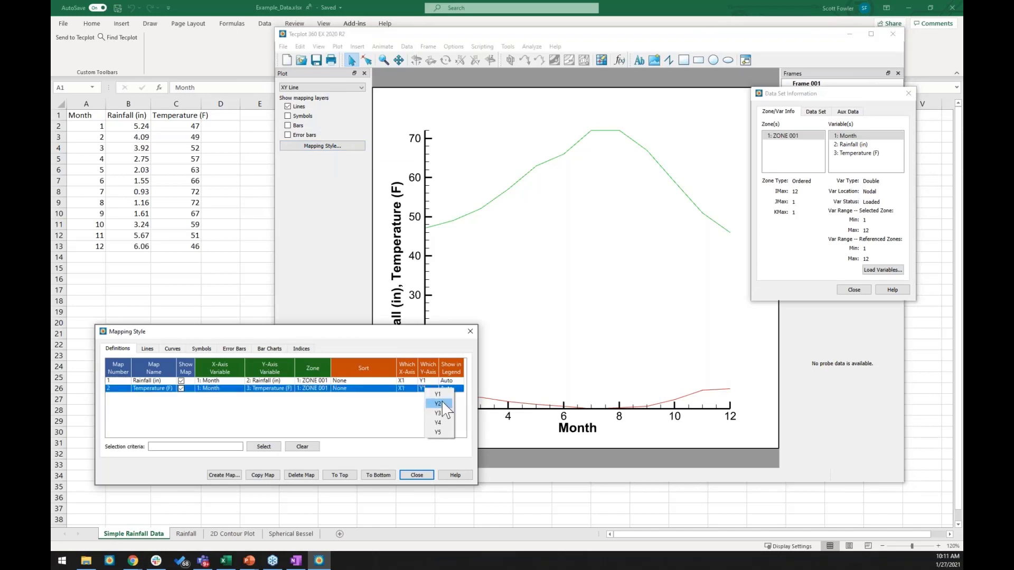
pyautogui.click(437, 403)
pyautogui.click(417, 475)
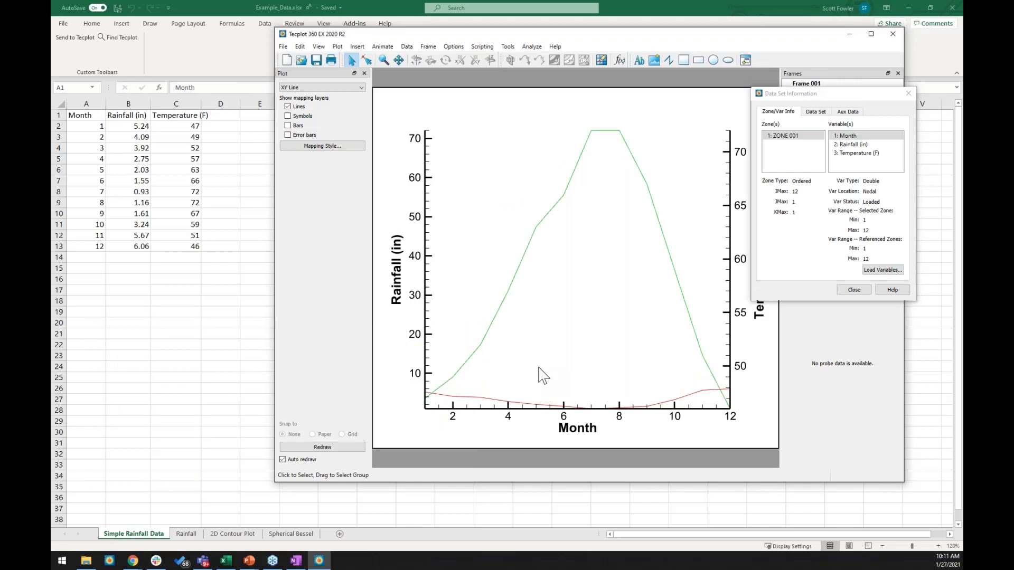
pyautogui.hotkey('ctrl', 'f')
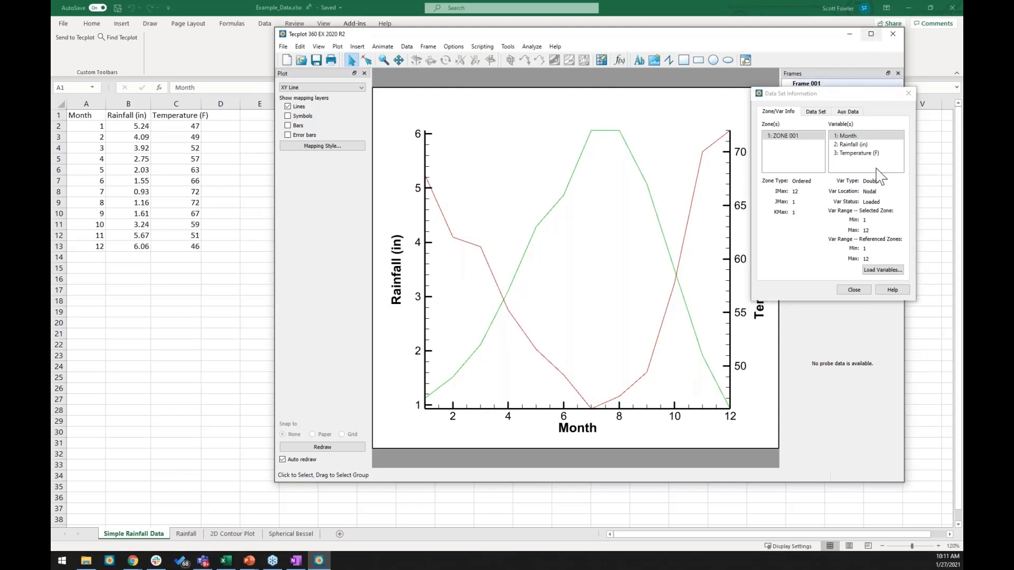
pyautogui.click(854, 290)
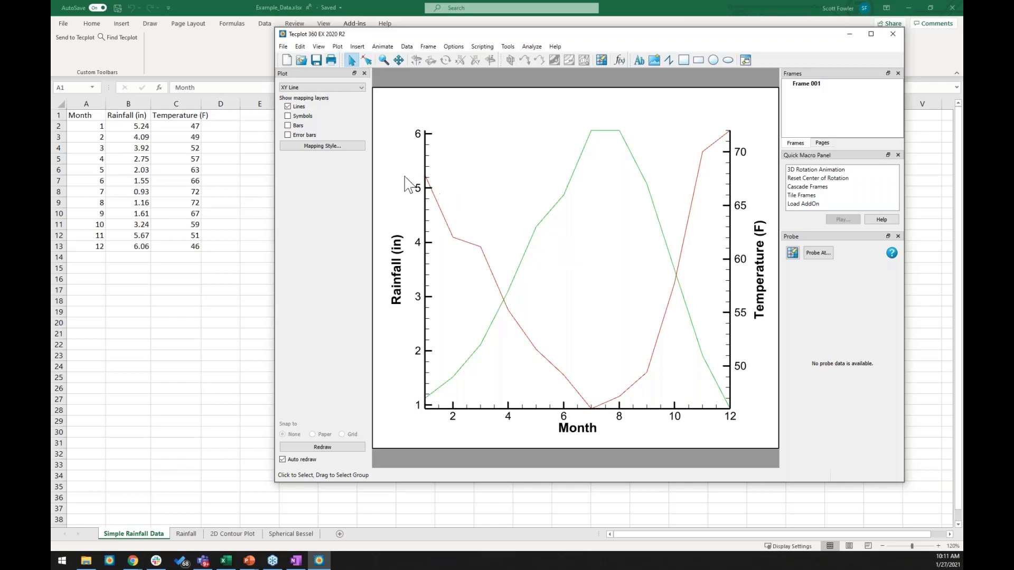
# - Review the line and symbol style options available for the Rainfall and Temperature mappings
pyautogui.click(330, 148)
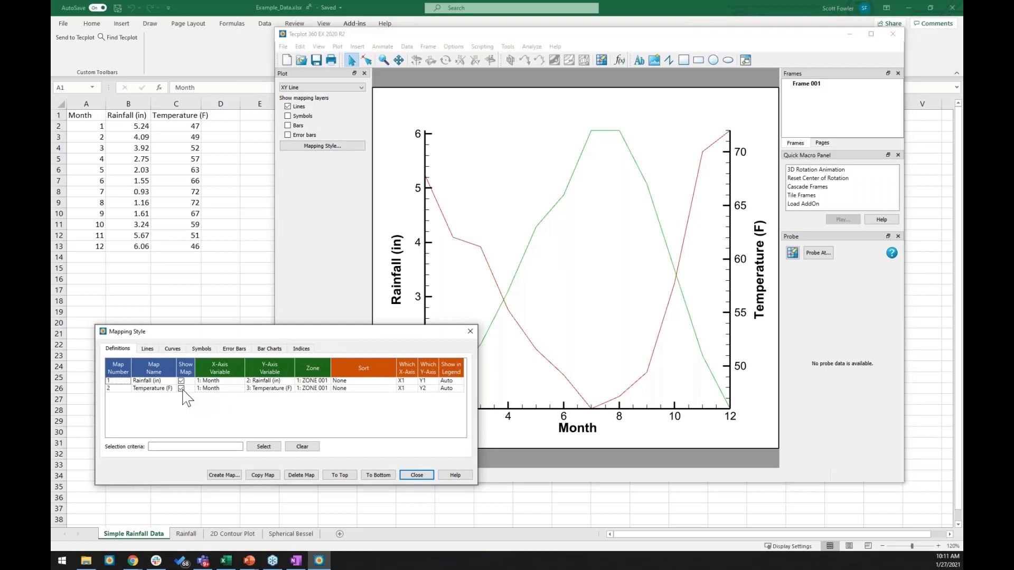
pyautogui.click(147, 350)
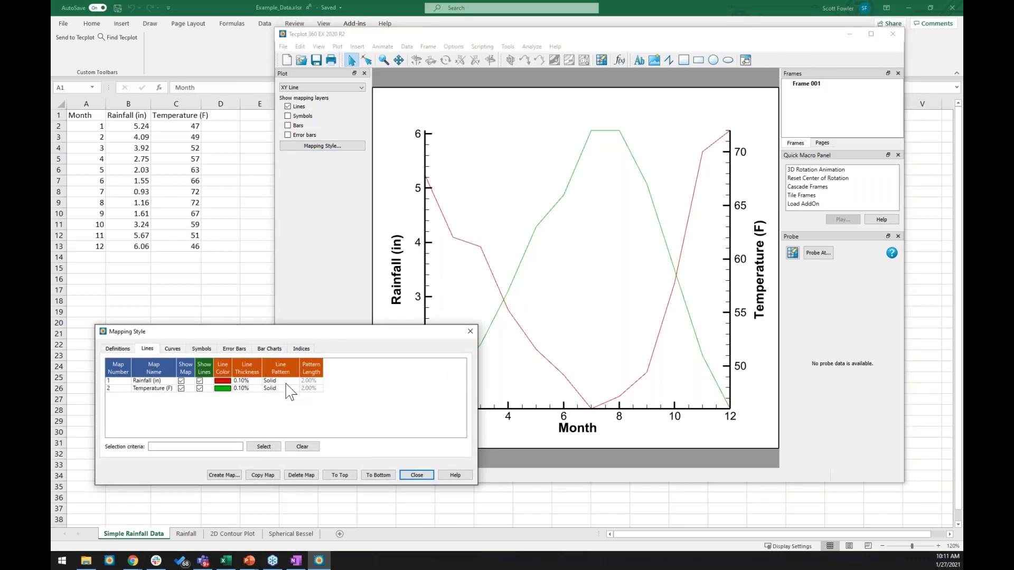
pyautogui.click(201, 349)
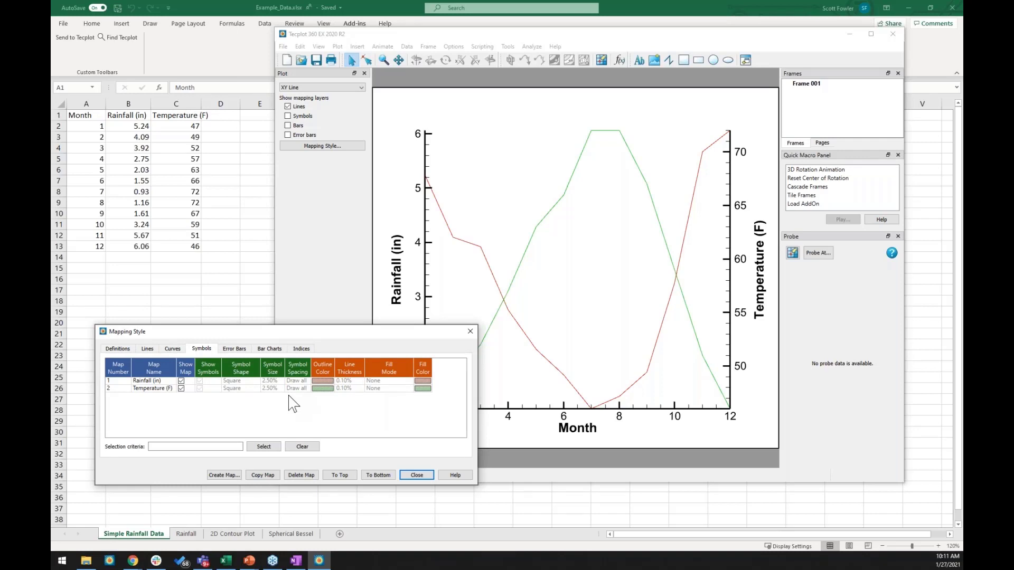
pyautogui.click(416, 474)
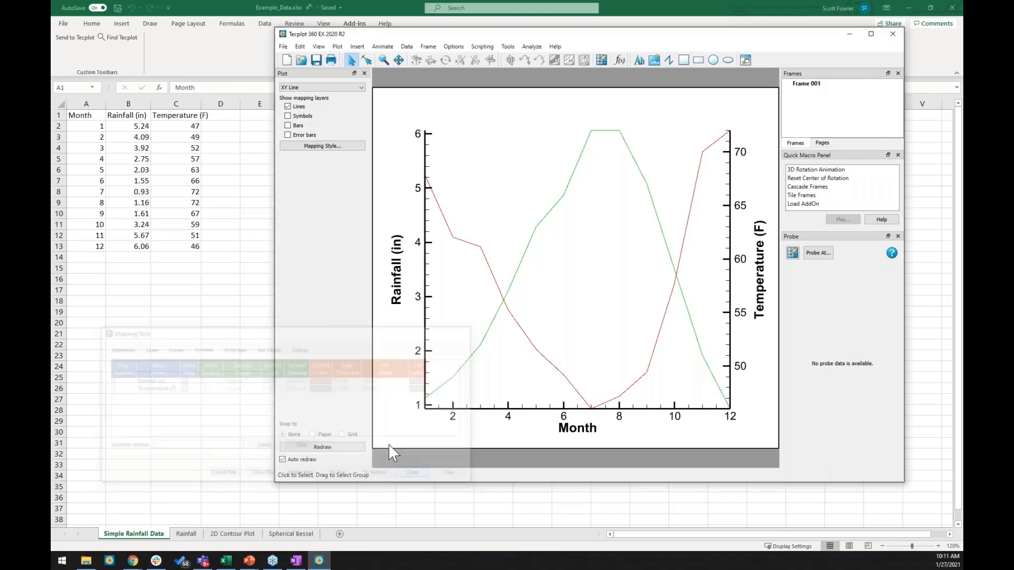
# - Show the line legend and move it above the upper left part of the plot
pyautogui.click(358, 47)
pyautogui.moveTo(341, 48)
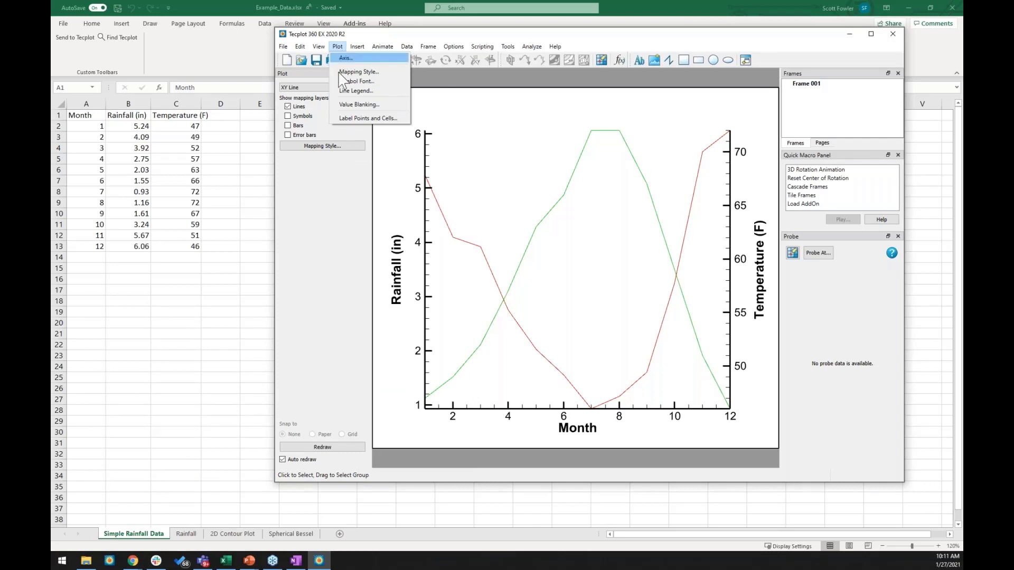
pyautogui.click(350, 90)
pyautogui.click(516, 162)
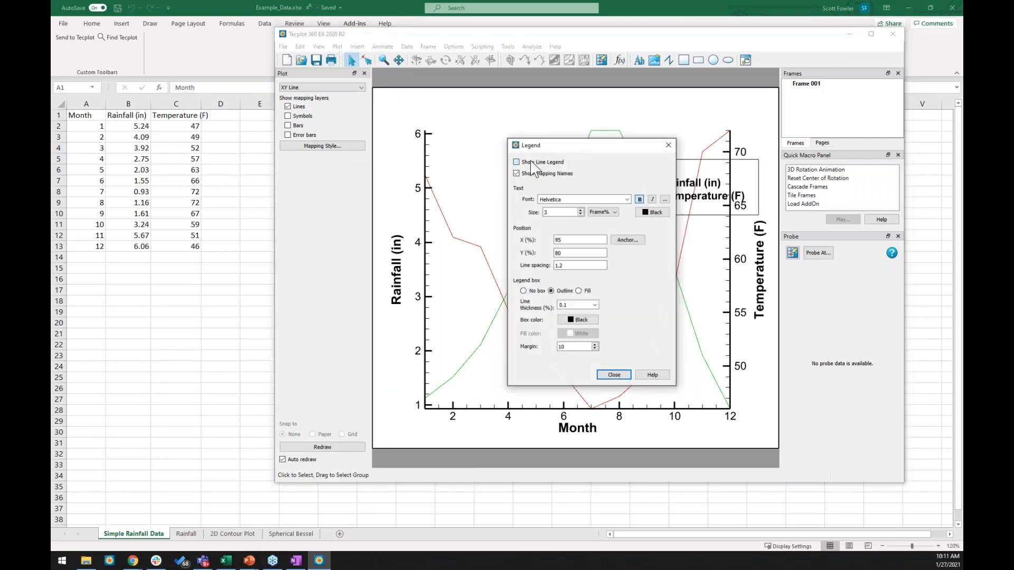
pyautogui.click(624, 372)
pyautogui.click(660, 187)
pyautogui.moveTo(660, 188); pyautogui.dragTo(528, 117)
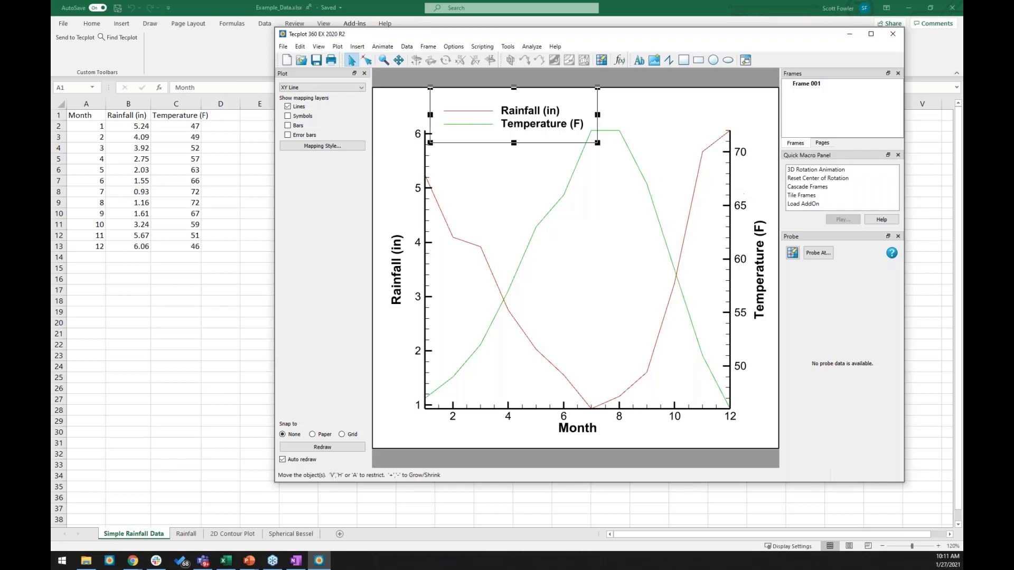
# - Set the line legend's box type to No box and deselect the legend
pyautogui.rightClick(513, 121)
pyautogui.moveTo(555, 138)
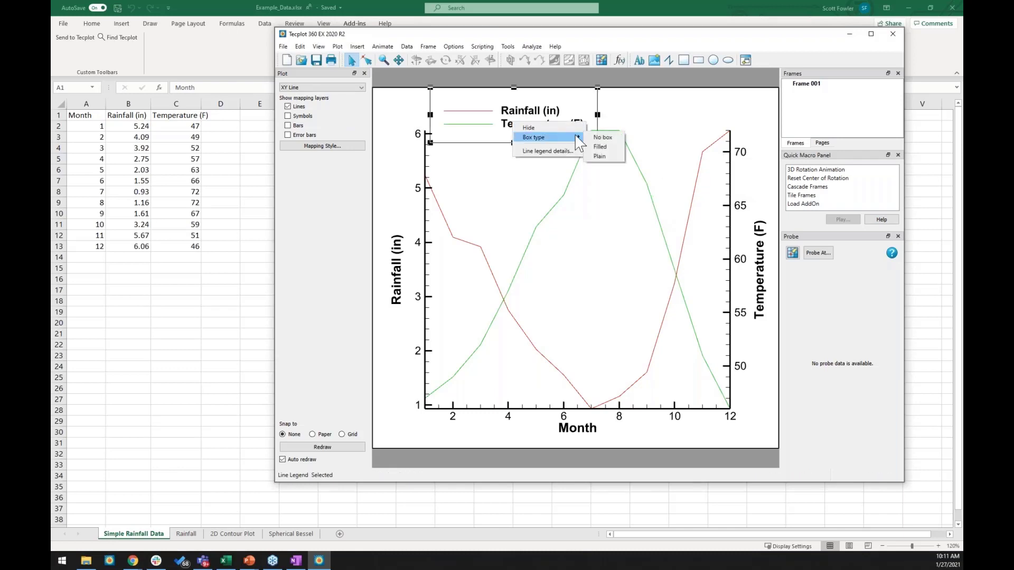
pyautogui.click(603, 143)
pyautogui.click(494, 231)
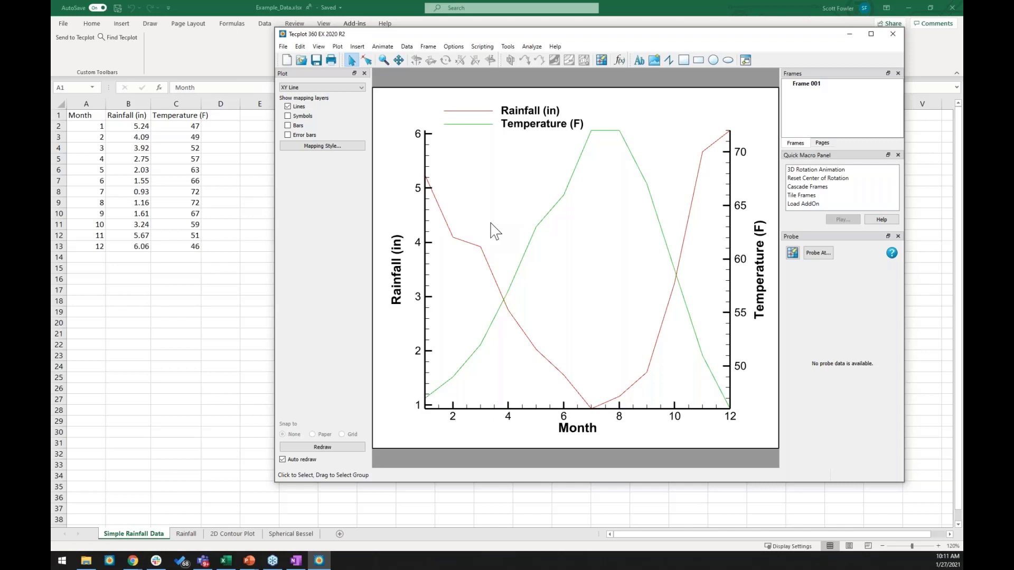
# - Close Tecplot 360, discarding the layout changes, to return to the Excel workbook
pyautogui.click(893, 35)
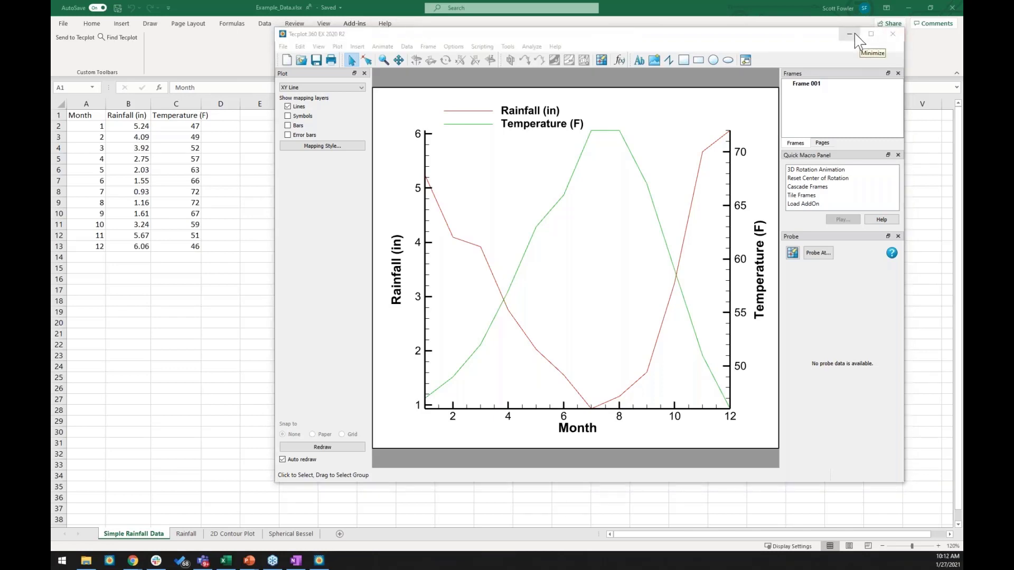
pyautogui.click(894, 36)
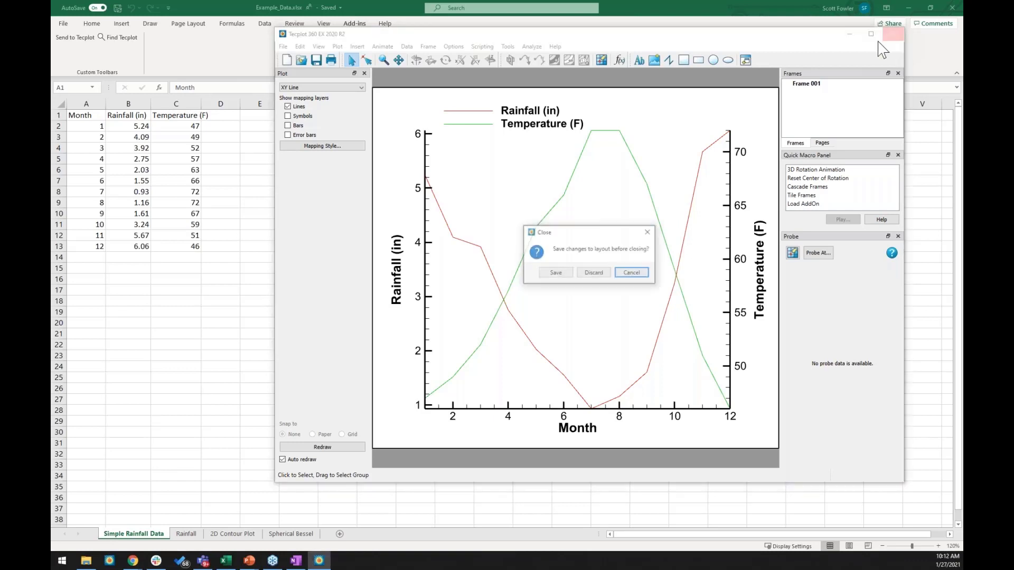
pyautogui.click(603, 272)
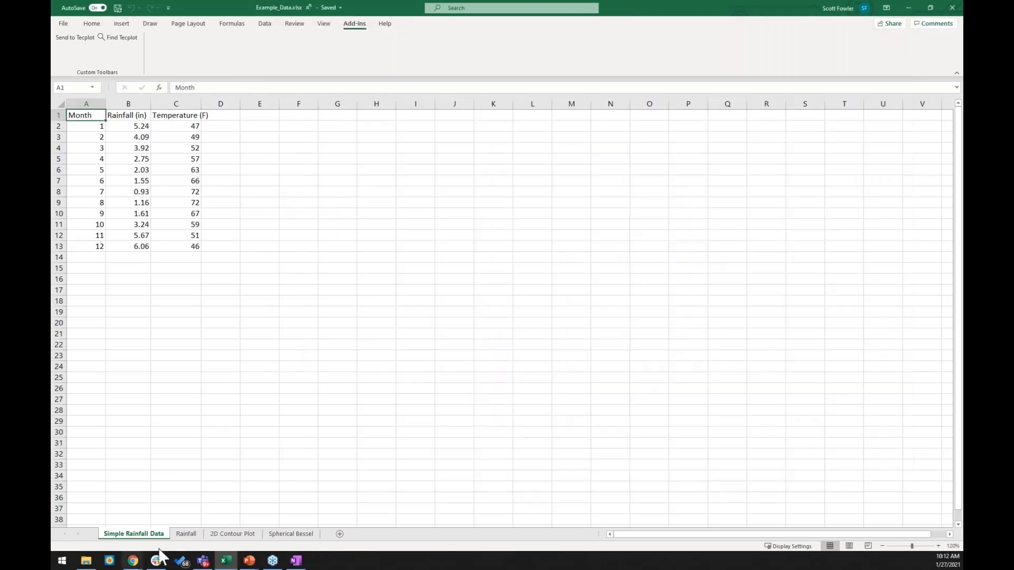
# - Open the Rainfall sheet and examine the Seattle and Dallas data blocks and the variable headers above the first block
pyautogui.click(191, 534)
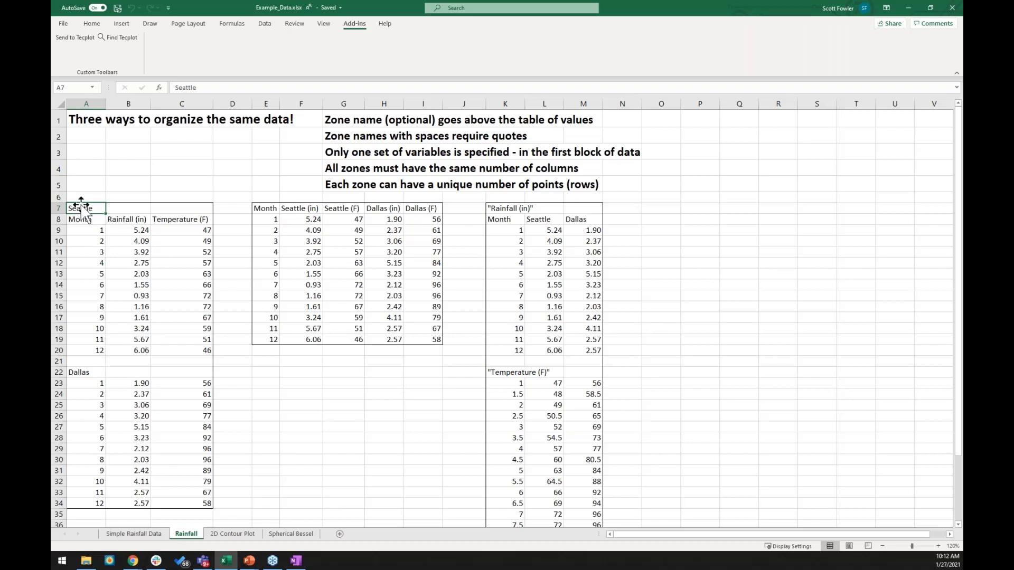
pyautogui.keyDown('shift'); pyautogui.moveTo(81, 228); pyautogui.dragTo(186, 347); pyautogui.keyUp('shift')
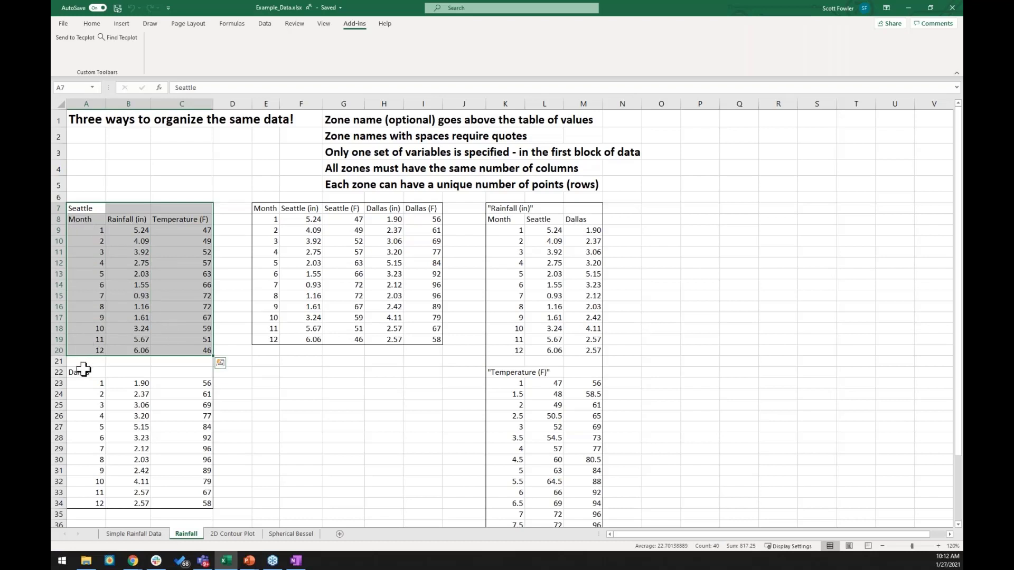
pyautogui.moveTo(83, 371); pyautogui.dragTo(114, 388)
pyautogui.moveTo(169, 437); pyautogui.dragTo(169, 499)
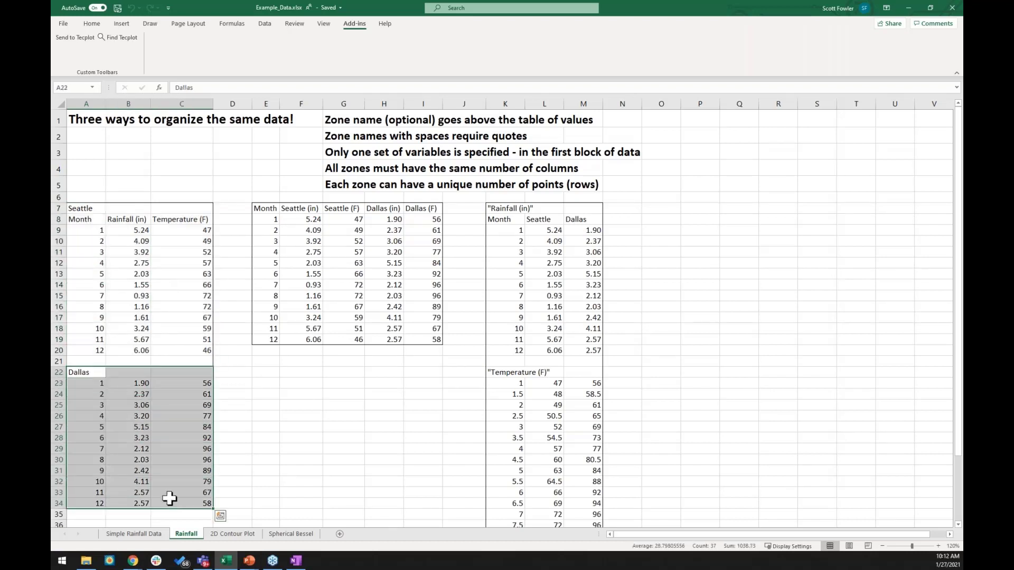
pyautogui.click(77, 222)
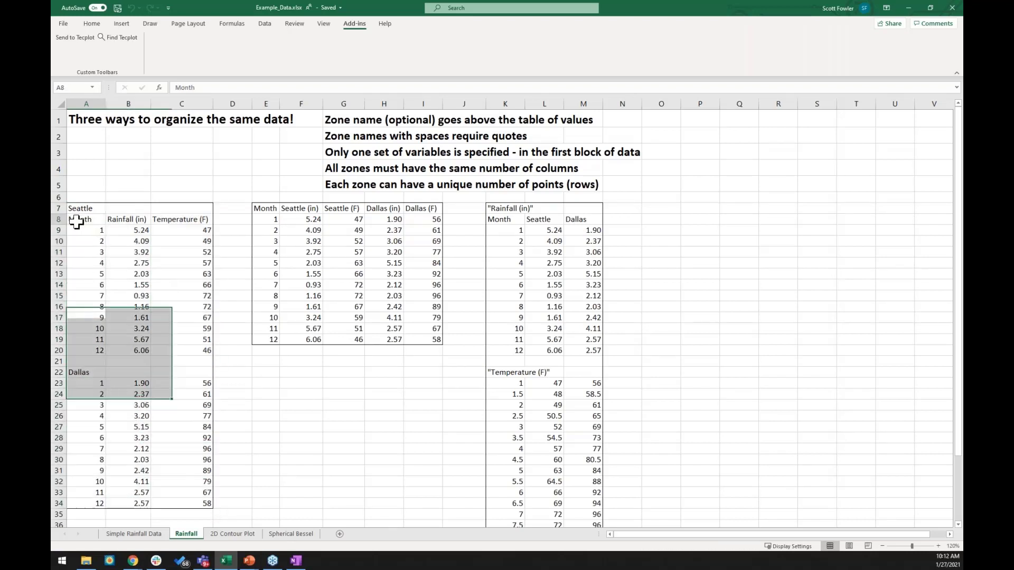
pyautogui.click(172, 220)
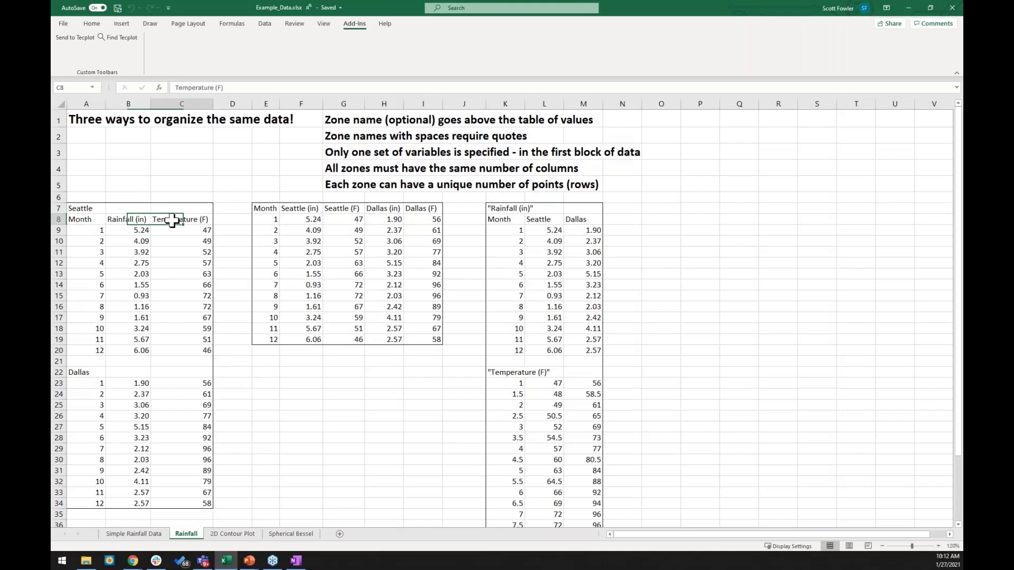
# - Select the combined Seattle and Dallas data block A7:C34 with its headers and send it to Tecplot
pyautogui.click(80, 208)
pyautogui.moveTo(98, 224); pyautogui.dragTo(202, 501)
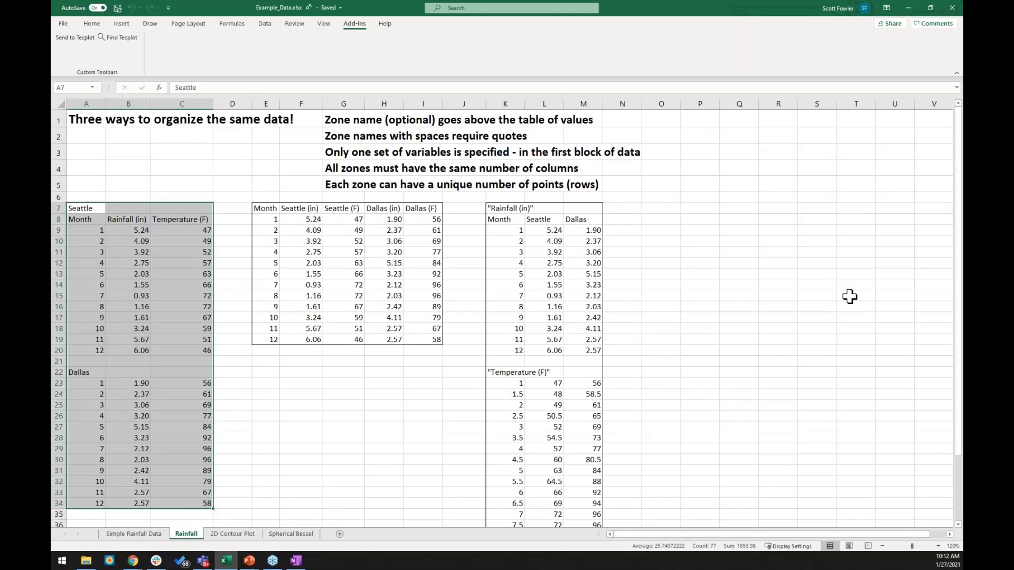
pyautogui.scroll(-1, 830, 376)
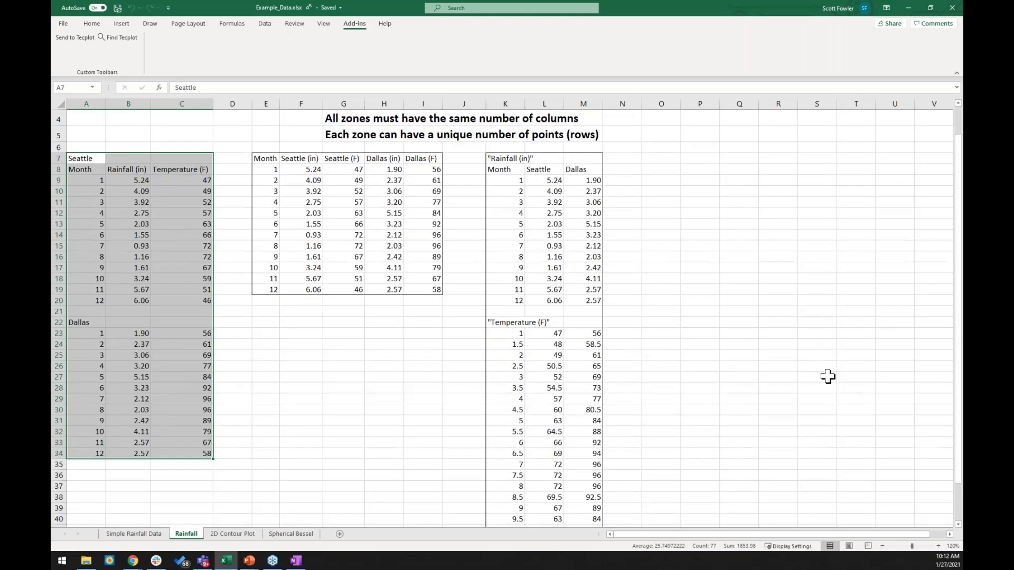
pyautogui.scroll(1, 829, 375)
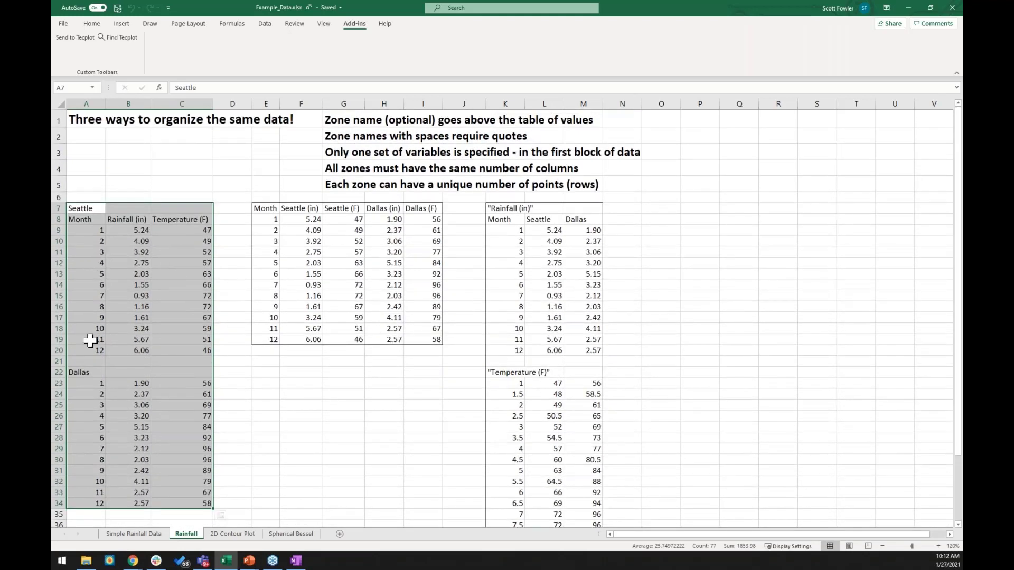
pyautogui.click(75, 37)
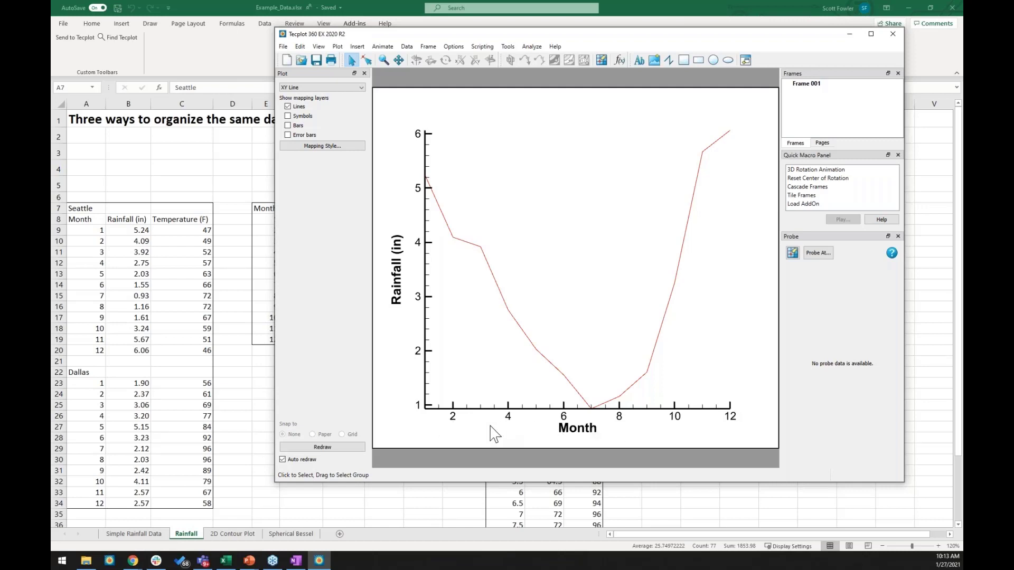
pyautogui.moveTo(580, 33); pyautogui.dragTo(611, 27)
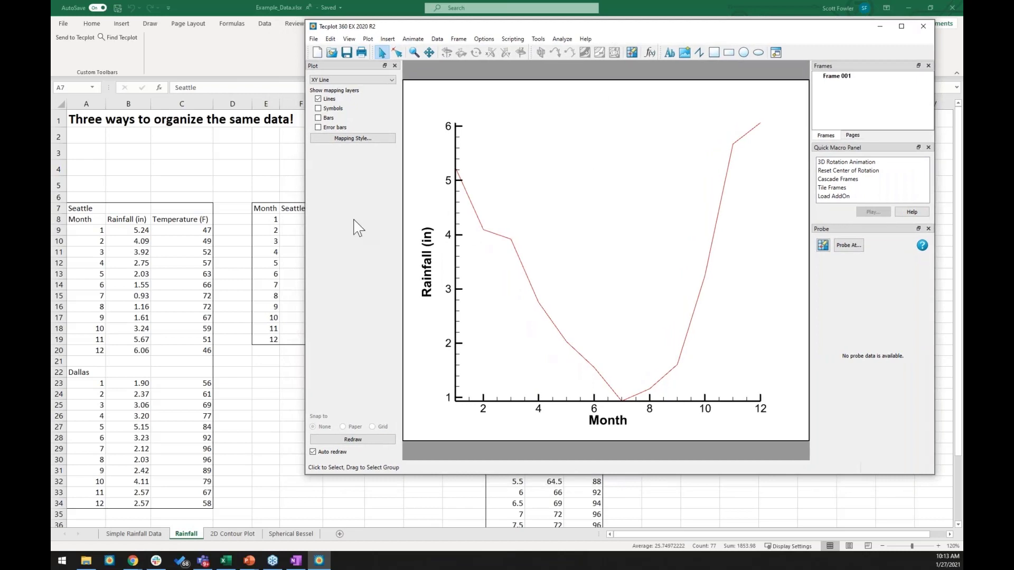
# - Open the data set information, examine the Seattle and Dallas zones with their variables, and move the dialog clear of the plot
pyautogui.click(438, 40)
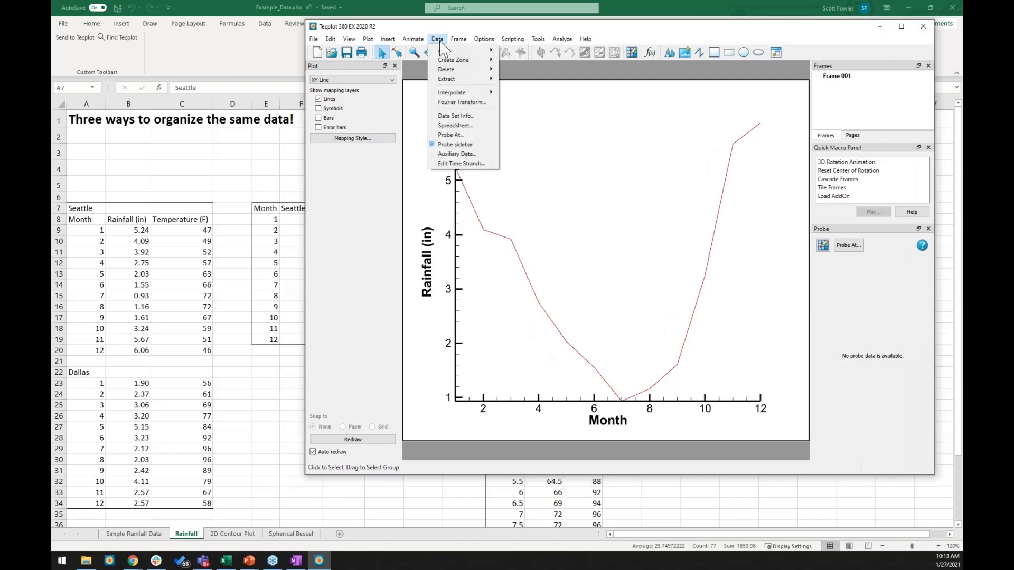
pyautogui.click(456, 116)
pyautogui.moveTo(606, 149); pyautogui.dragTo(621, 87)
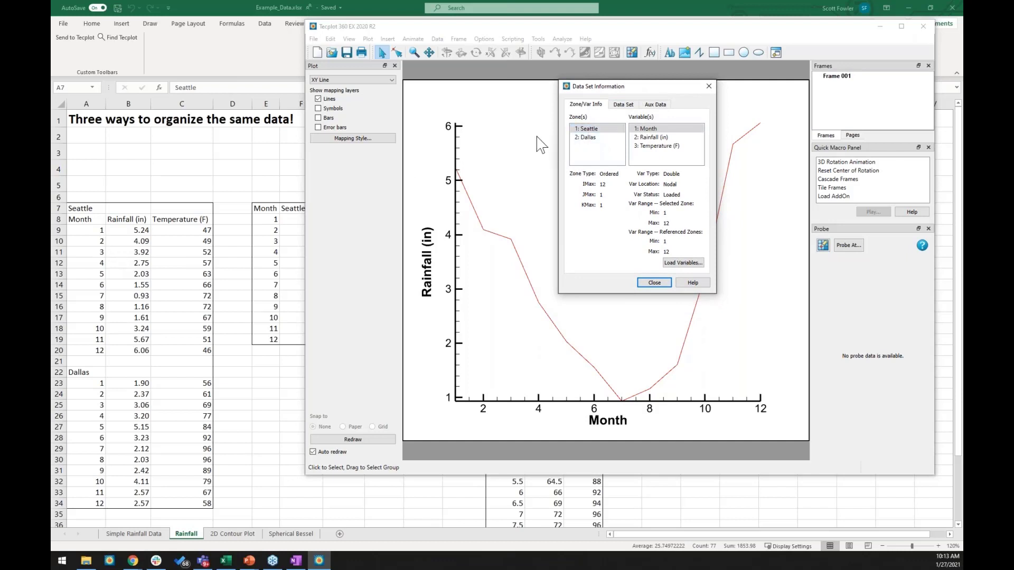
pyautogui.click(653, 131)
pyautogui.click(585, 137)
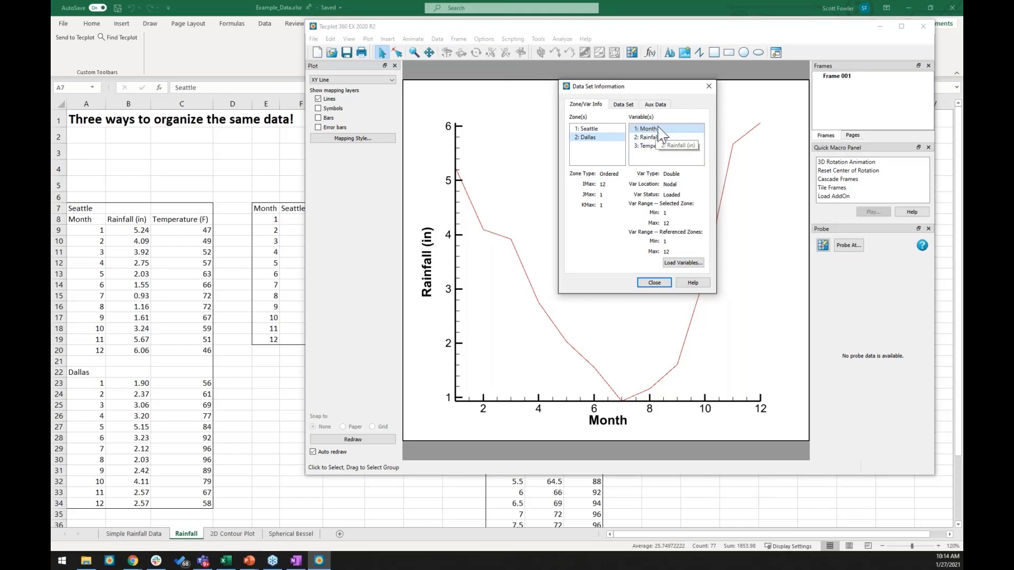
pyautogui.moveTo(664, 91); pyautogui.dragTo(885, 192)
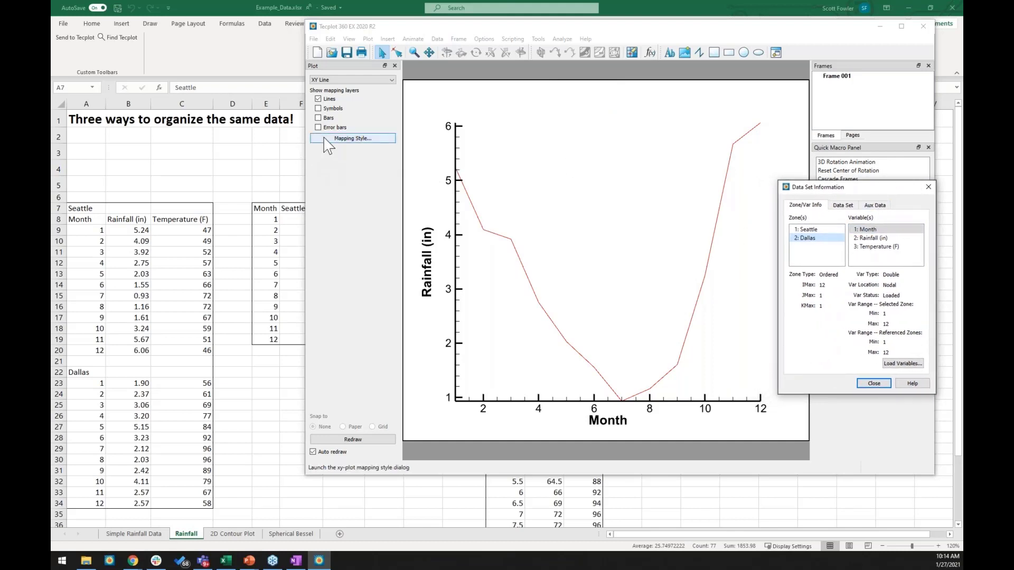
# - Open the mapping style definitions, widen the dialog to show all columns, and set the second mapping's zone to Dallas
pyautogui.click(351, 138)
pyautogui.moveTo(580, 227); pyautogui.dragTo(171, 300)
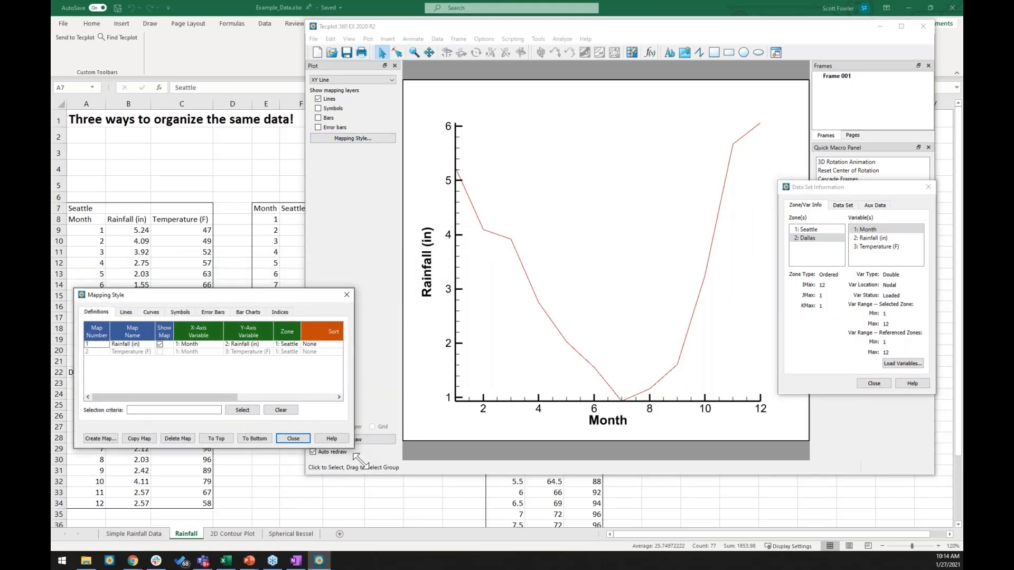
pyautogui.moveTo(354, 448); pyautogui.dragTo(507, 452)
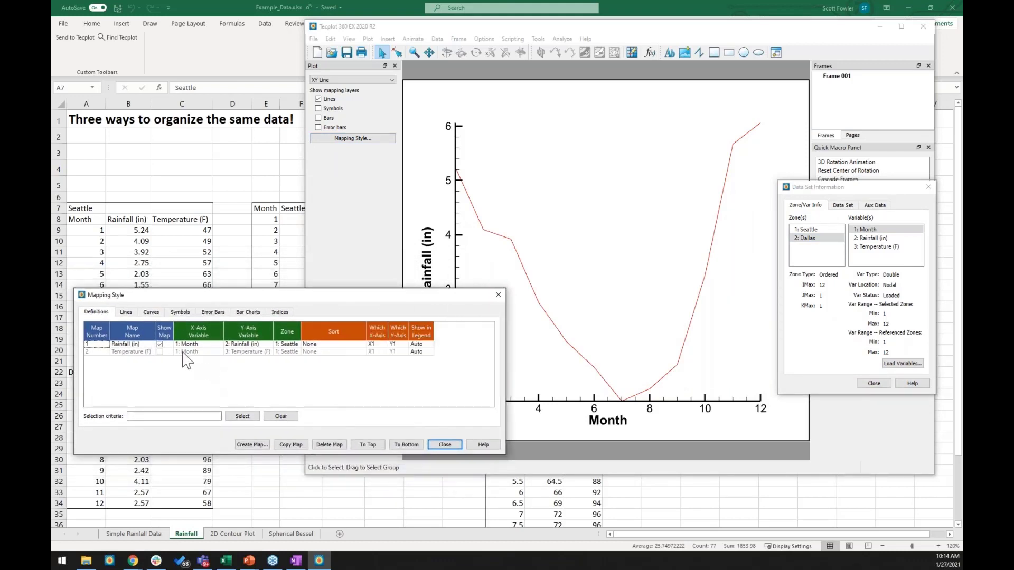
pyautogui.click(285, 352)
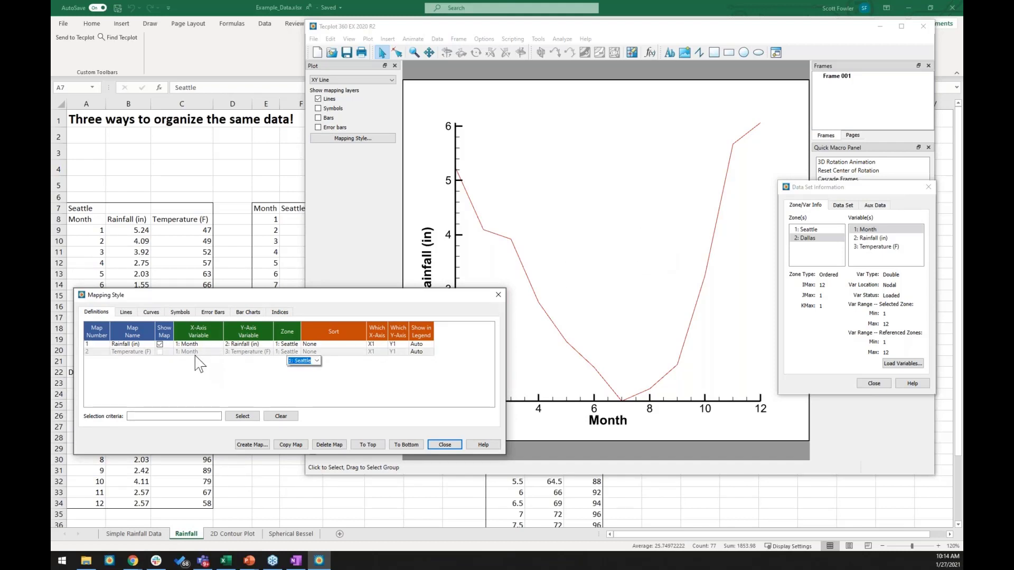
pyautogui.click(316, 361)
pyautogui.click(310, 377)
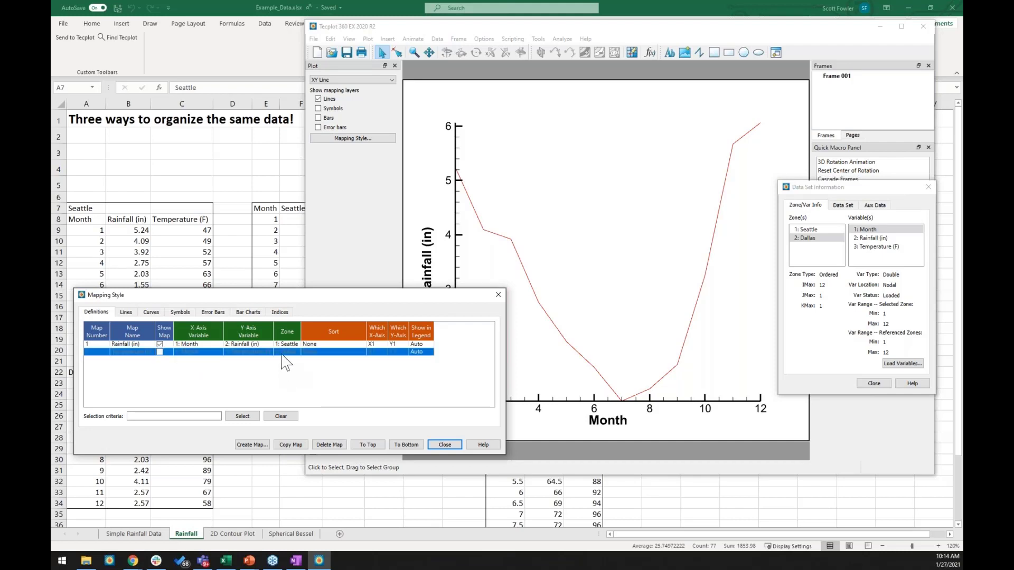
# - Set the second mapping's Y-axis variable to Rainfall (in) and show it in the plot with the Seattle line
pyautogui.click(260, 352)
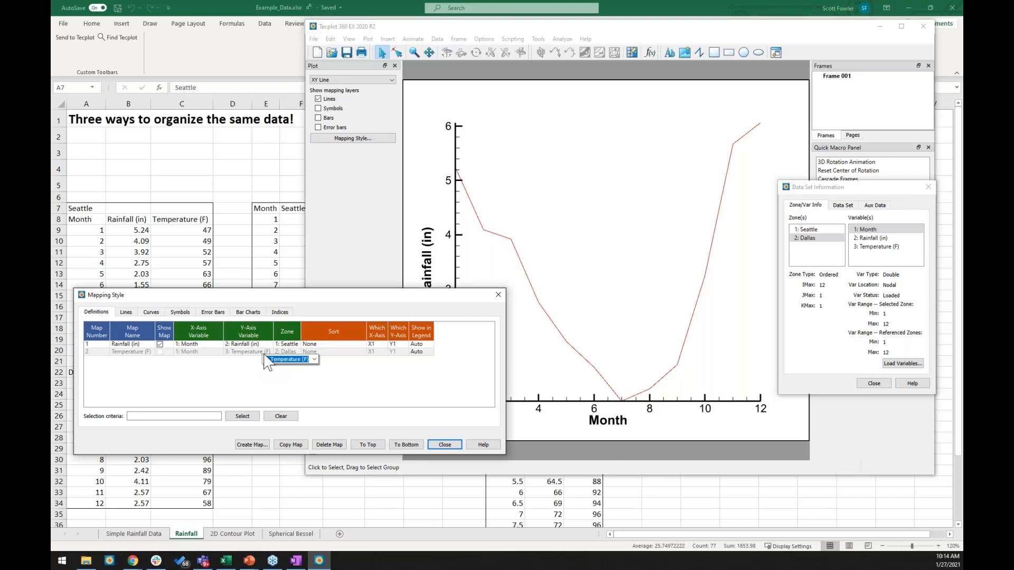
pyautogui.click(314, 360)
pyautogui.click(295, 377)
pyautogui.click(159, 351)
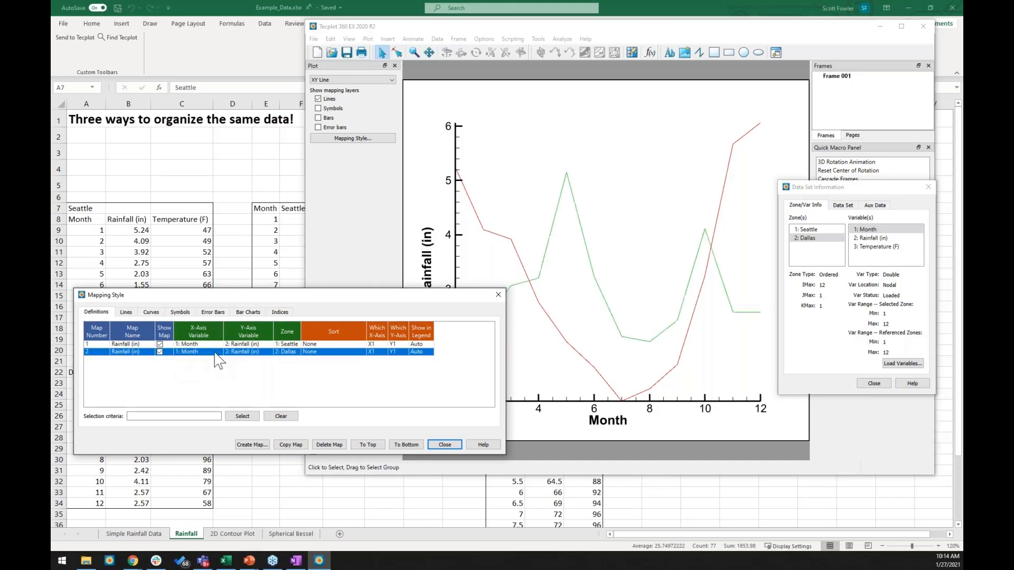
pyautogui.moveTo(452, 302); pyautogui.dragTo(457, 402)
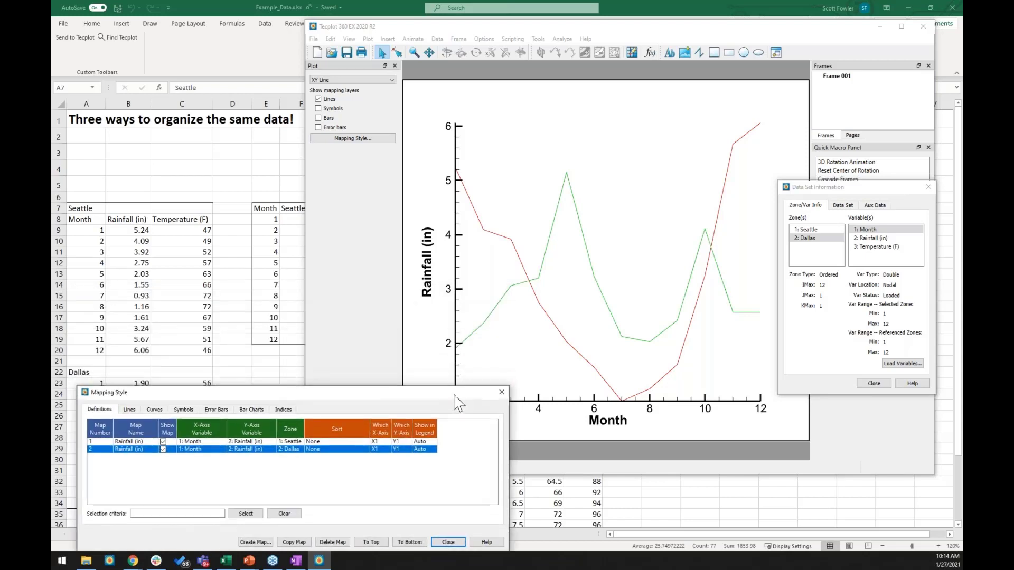
pyautogui.click(571, 329)
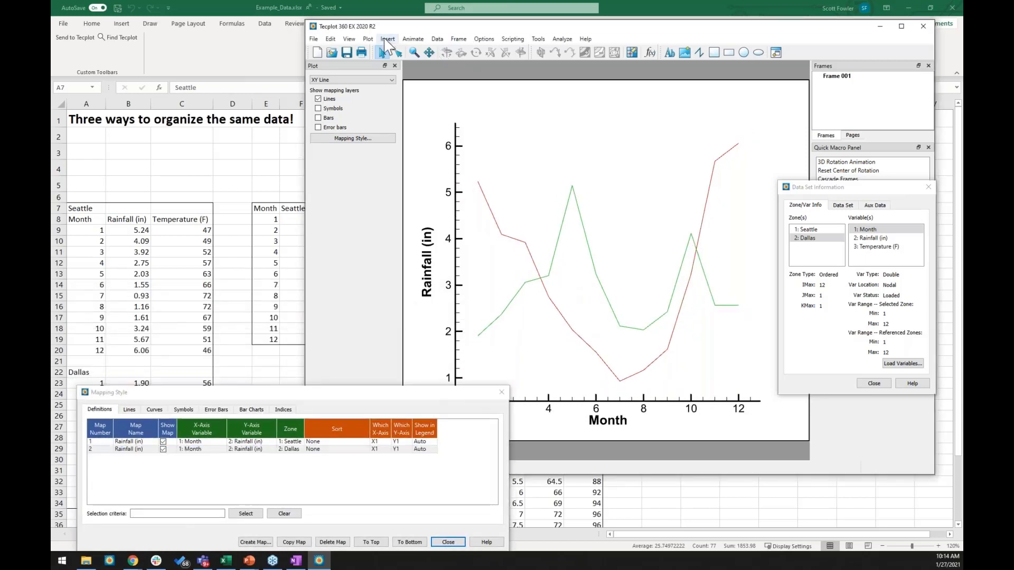
# - Show the line legend and move it above the middle of the plot
pyautogui.click(369, 43)
pyautogui.click(379, 94)
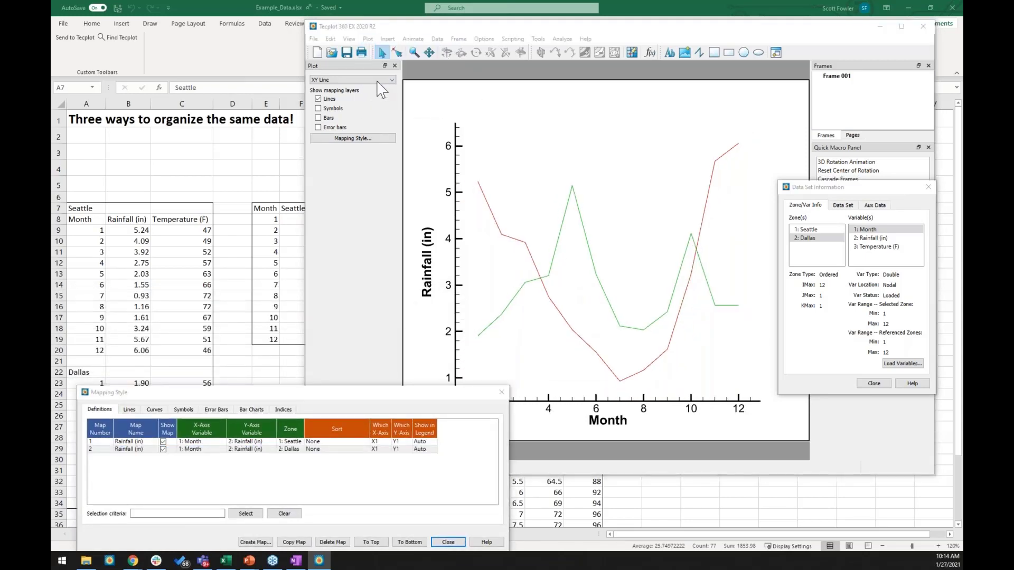
pyautogui.click(580, 155)
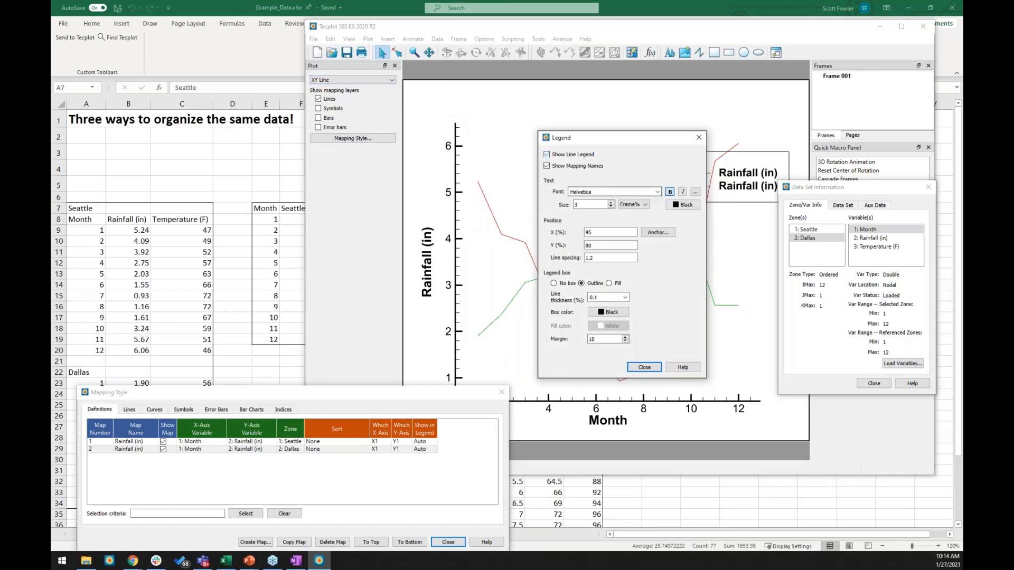
pyautogui.click(644, 367)
pyautogui.click(741, 177)
pyautogui.moveTo(741, 177); pyautogui.dragTo(614, 112)
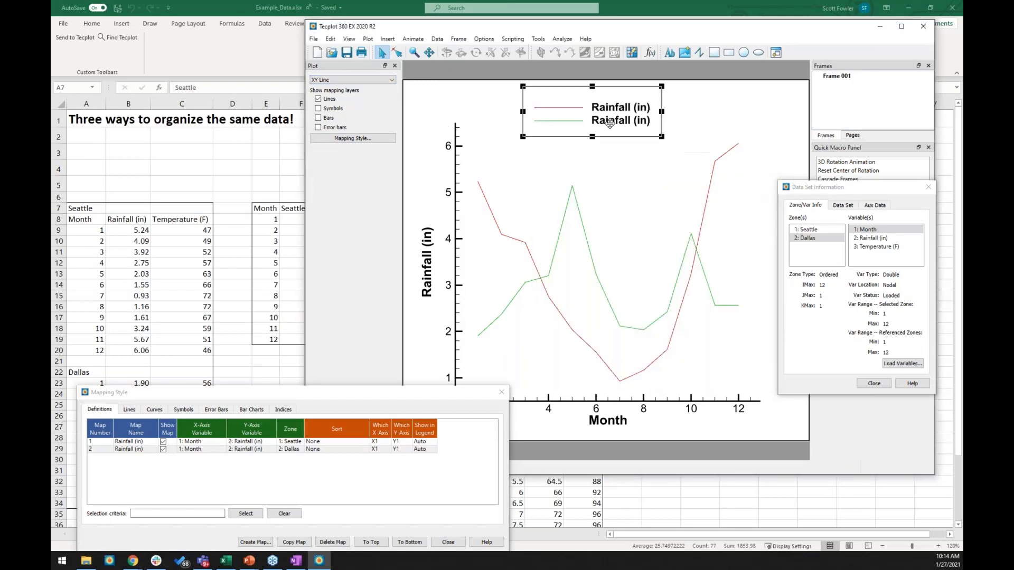
# - Rename both mappings with the dynamic zone name and dependent variable name separated by a hyphen, and deselect the legend
pyautogui.moveTo(367, 392); pyautogui.dragTo(377, 361)
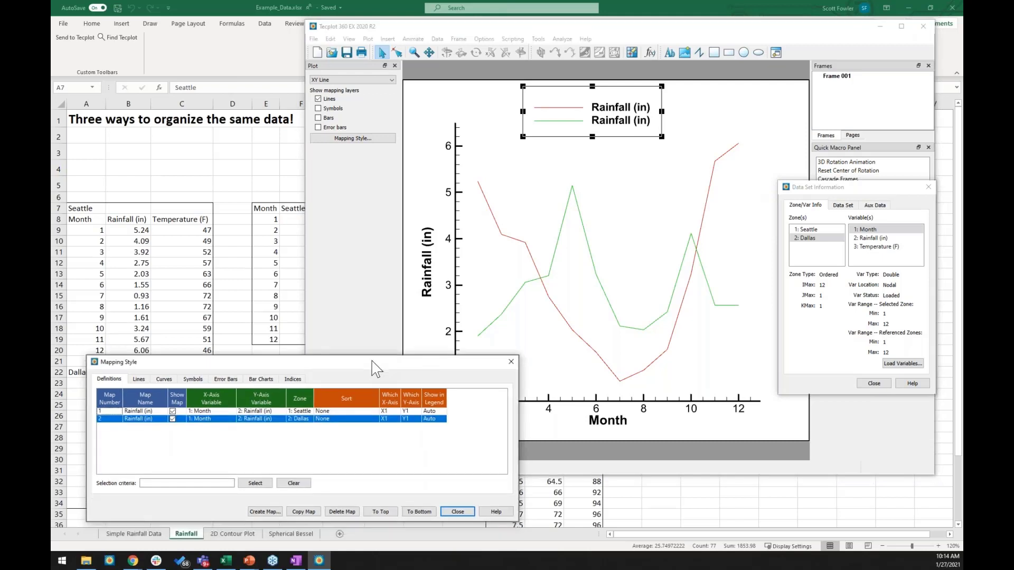
pyautogui.keyDown('shift'); pyautogui.click(145, 411); pyautogui.keyUp('shift')
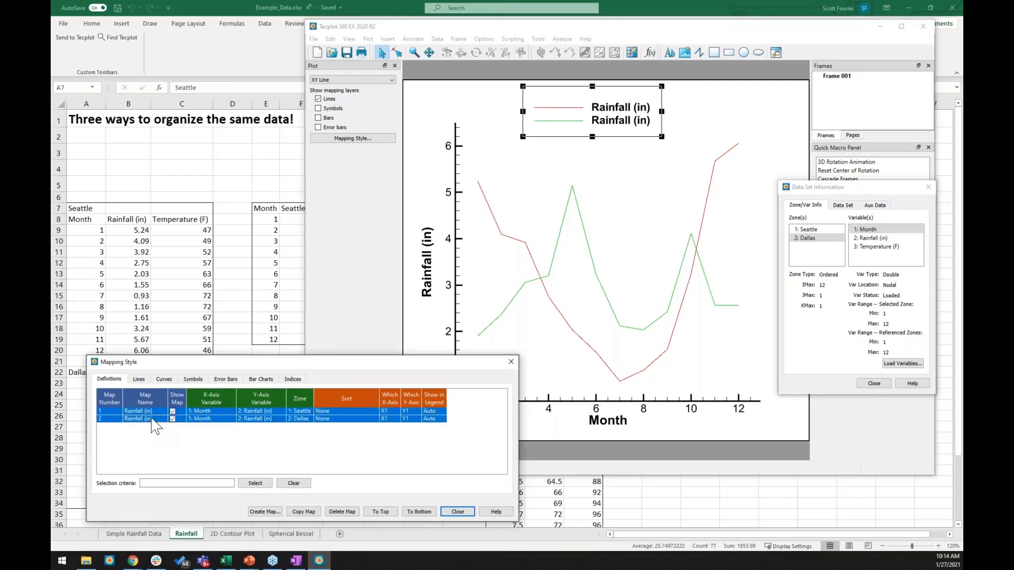
pyautogui.click(154, 419)
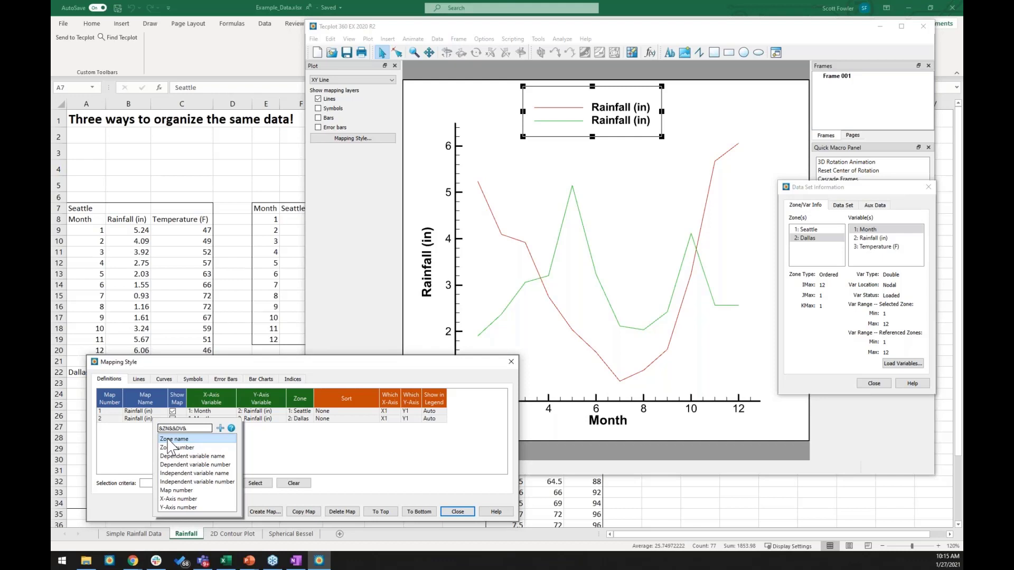
pyautogui.click(173, 430)
pyautogui.press('Return')
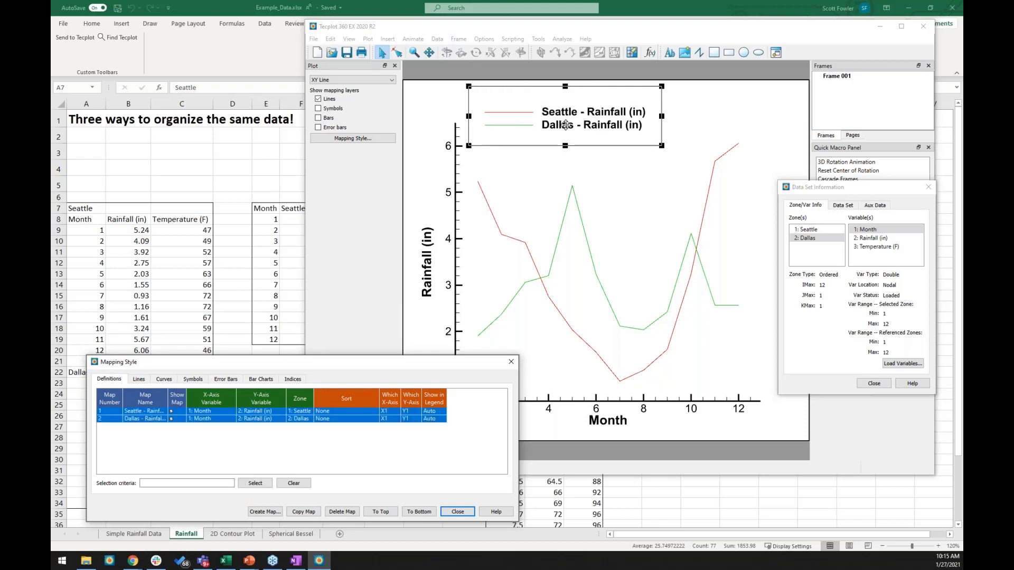
pyautogui.click(529, 165)
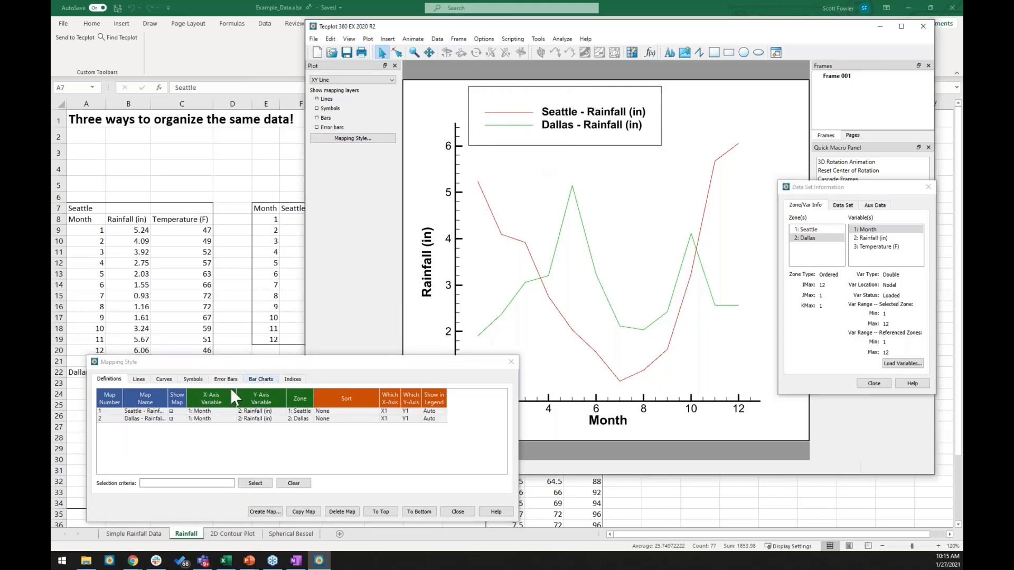
# - Set the Y-axis variable of both mappings to Temperature (F) and fit the plot to the data
pyautogui.click(208, 412)
pyautogui.rightClick(244, 420)
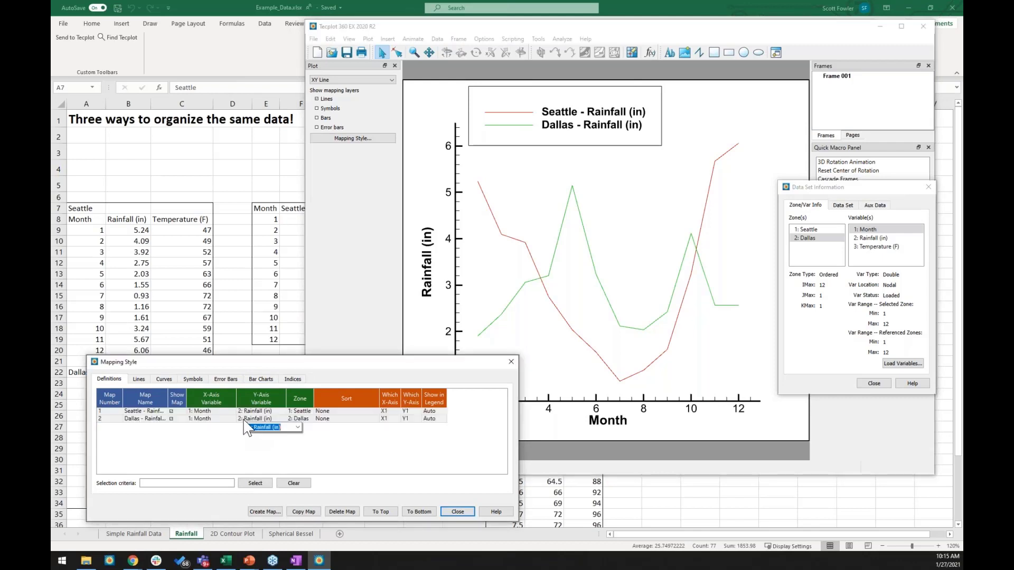
pyautogui.click(298, 428)
pyautogui.click(275, 453)
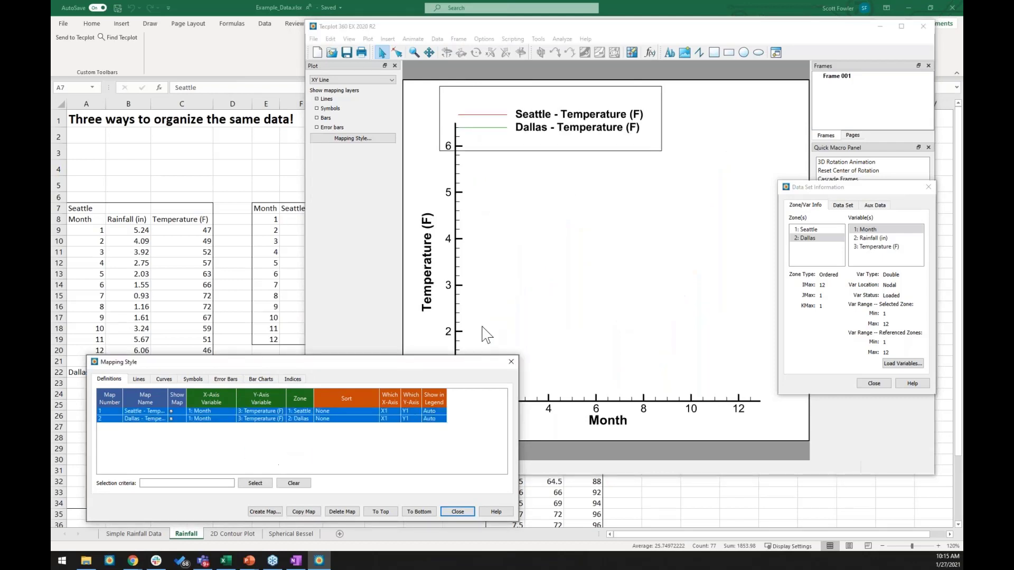
pyautogui.click(522, 318)
pyautogui.hotkey('ctrl', 'f')
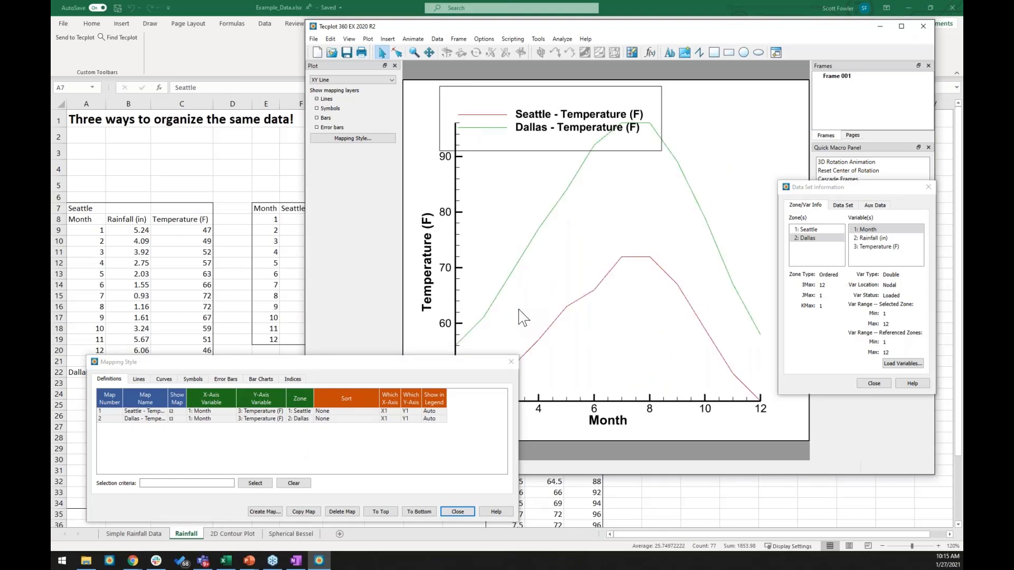
# - Close the mapping style settings and duplicate the whole plot frame
pyautogui.click(458, 511)
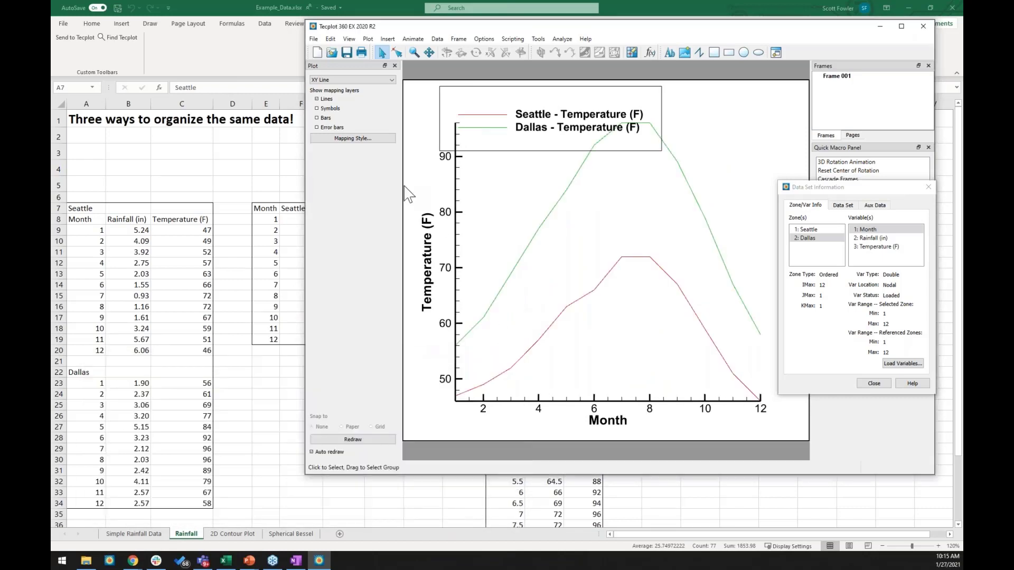
pyautogui.click(417, 86)
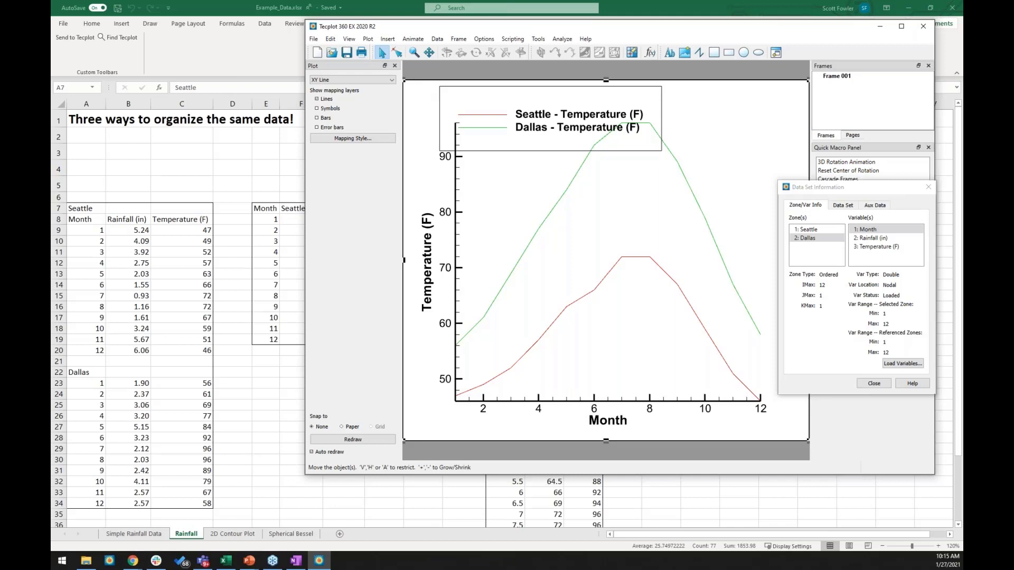
pyautogui.hotkey('ctrl', 'v')
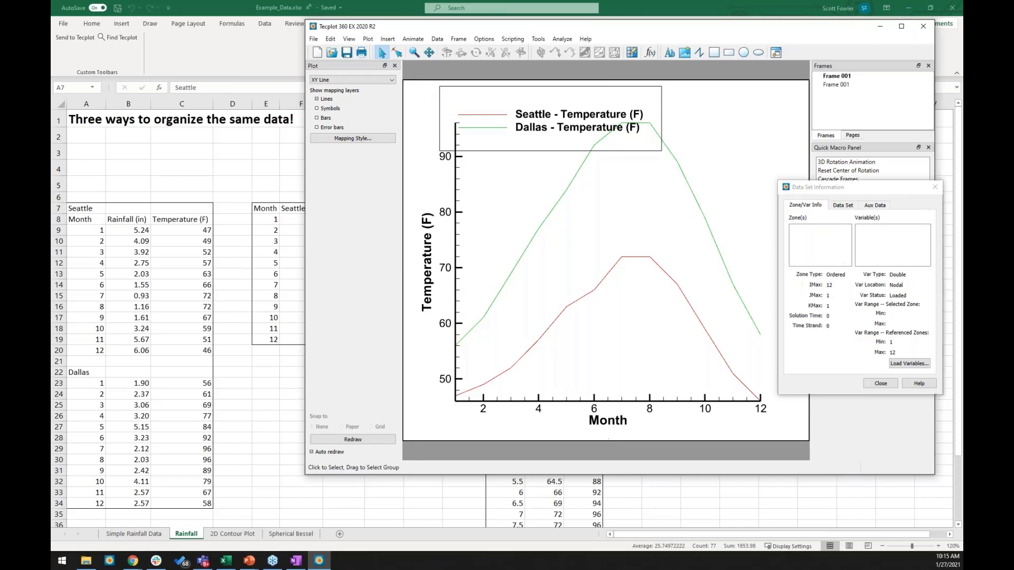
# - Tile the two frames as full-width rows, one above the other
pyautogui.click(458, 38)
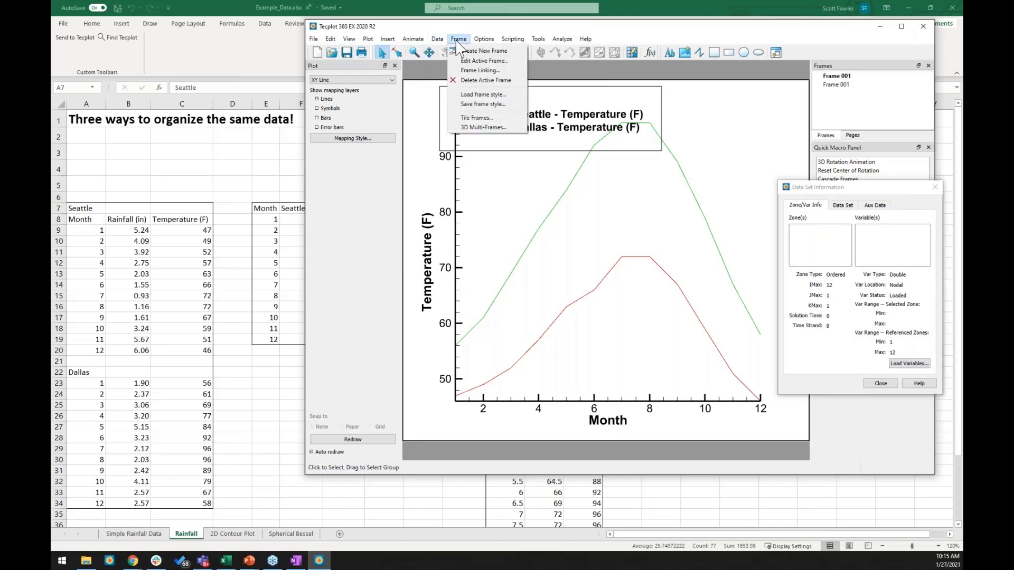
pyautogui.click(477, 117)
pyautogui.click(593, 216)
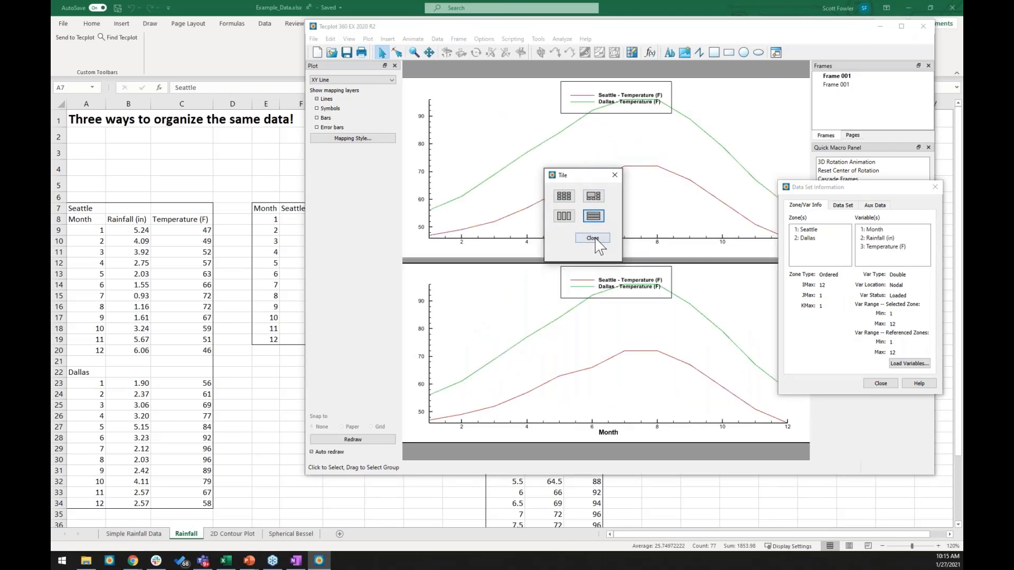
pyautogui.click(592, 237)
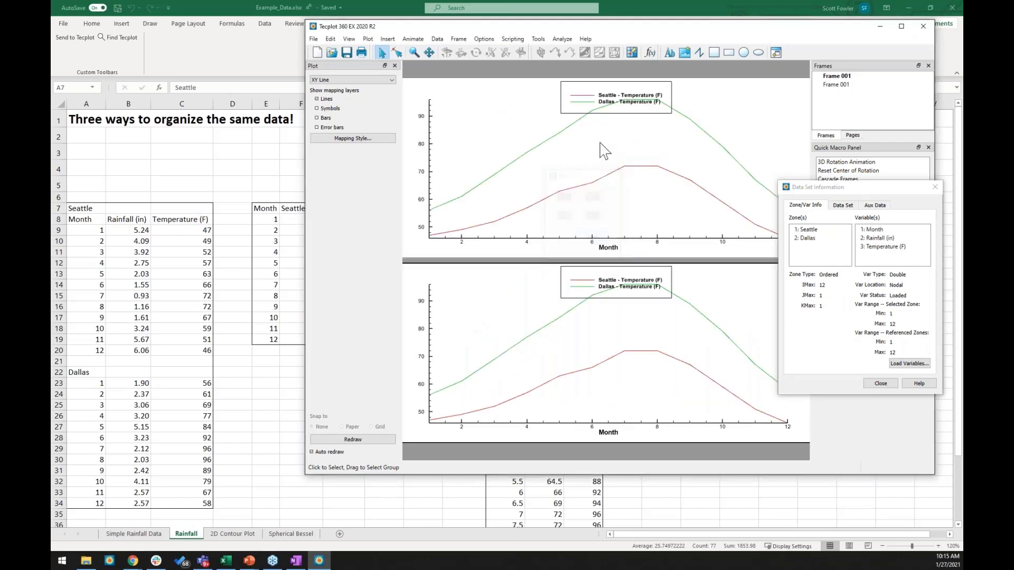
# - Set the Y-axis variable of both mappings in the upper frame to Rainfall (in) and fit the plot to the data
pyautogui.click(372, 139)
pyautogui.click(249, 419)
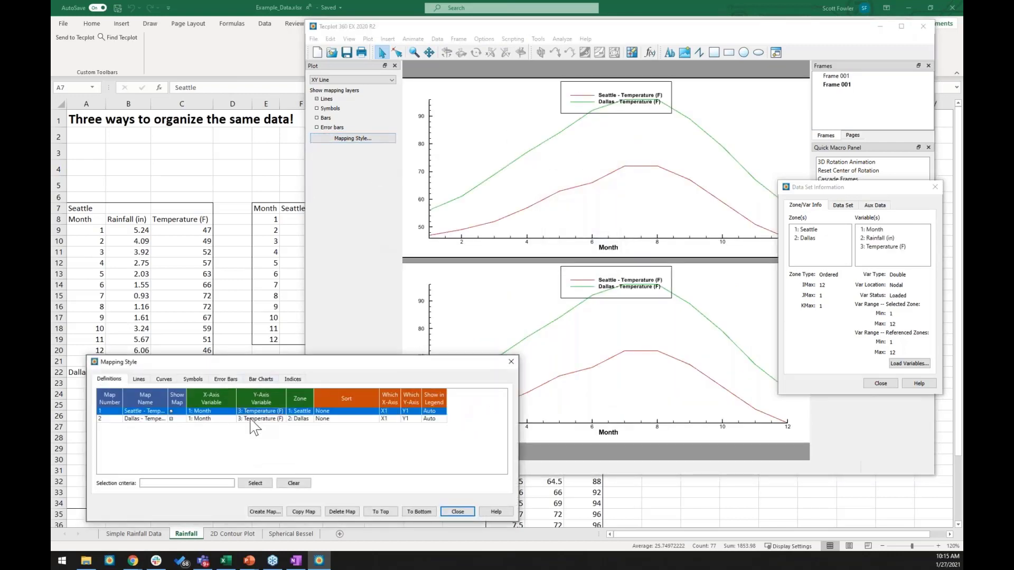
pyautogui.click(249, 419)
pyautogui.click(307, 424)
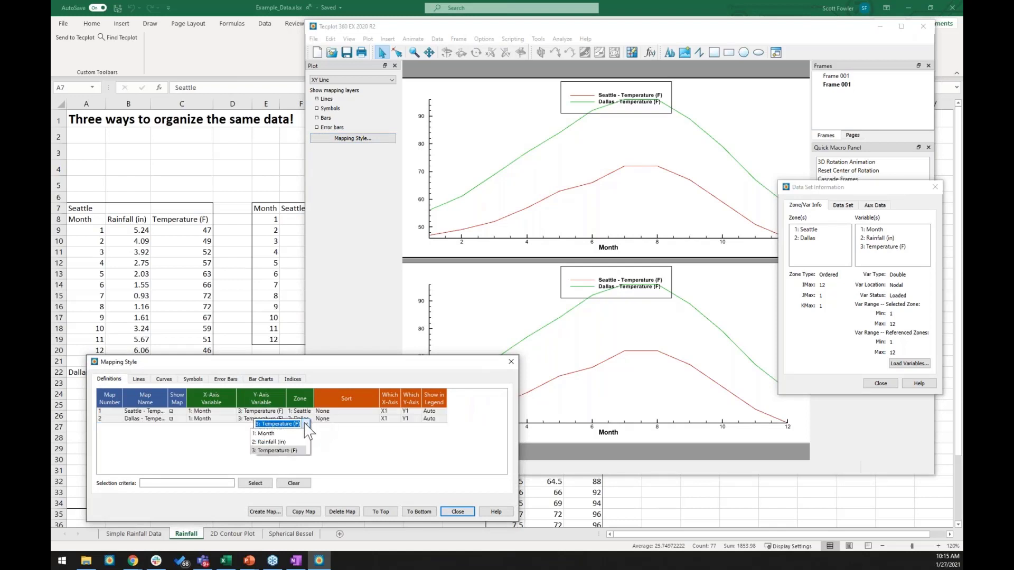
pyautogui.click(277, 441)
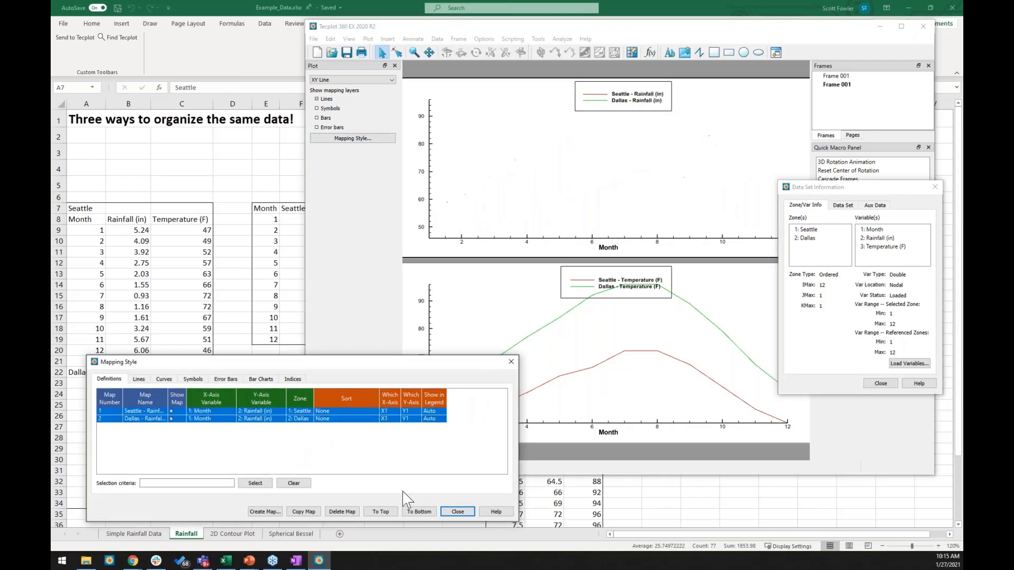
pyautogui.click(457, 512)
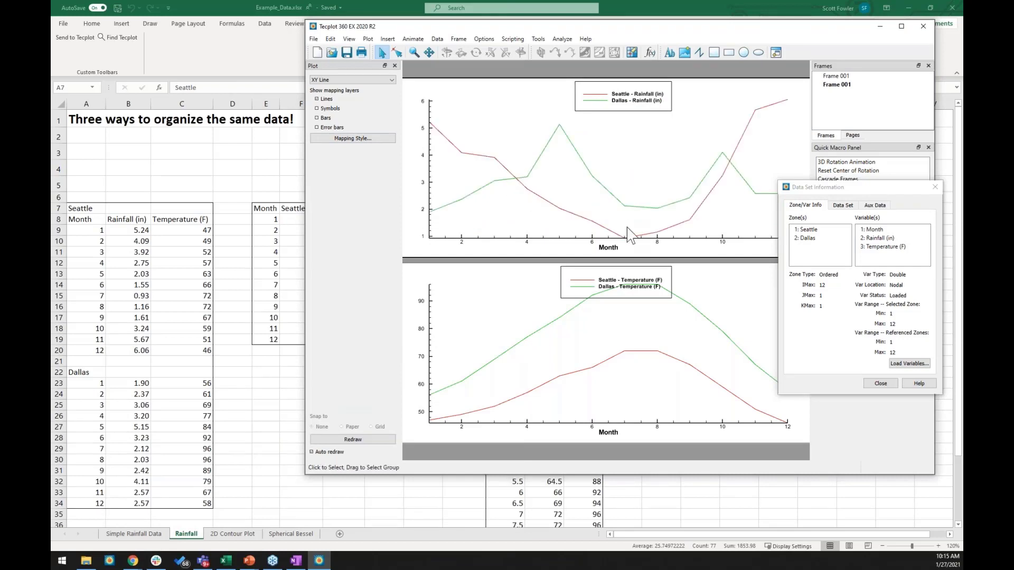
# - Close the data set information and the Tecplot session, discarding the layout changes
pyautogui.click(881, 383)
pyautogui.click(923, 26)
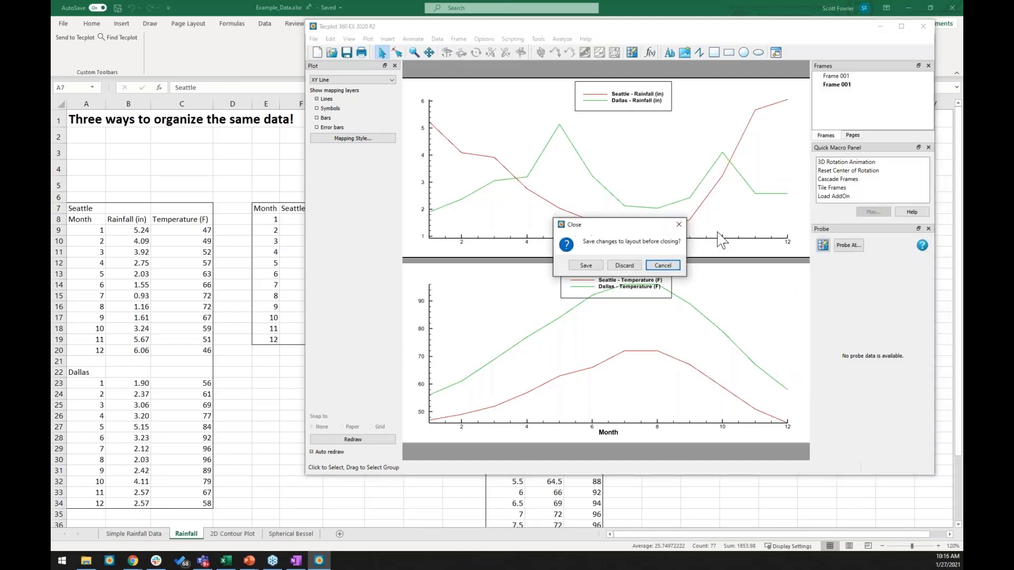
pyautogui.click(624, 265)
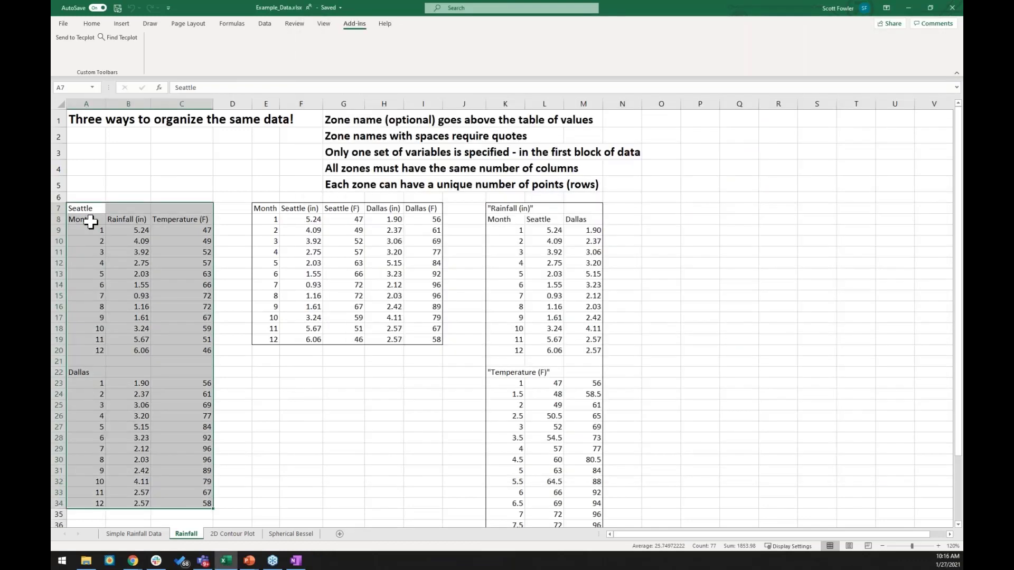
# - Examine the stacked Seattle and Dallas blocks of the first table layout in the Rainfall sheet
pyautogui.click(81, 209)
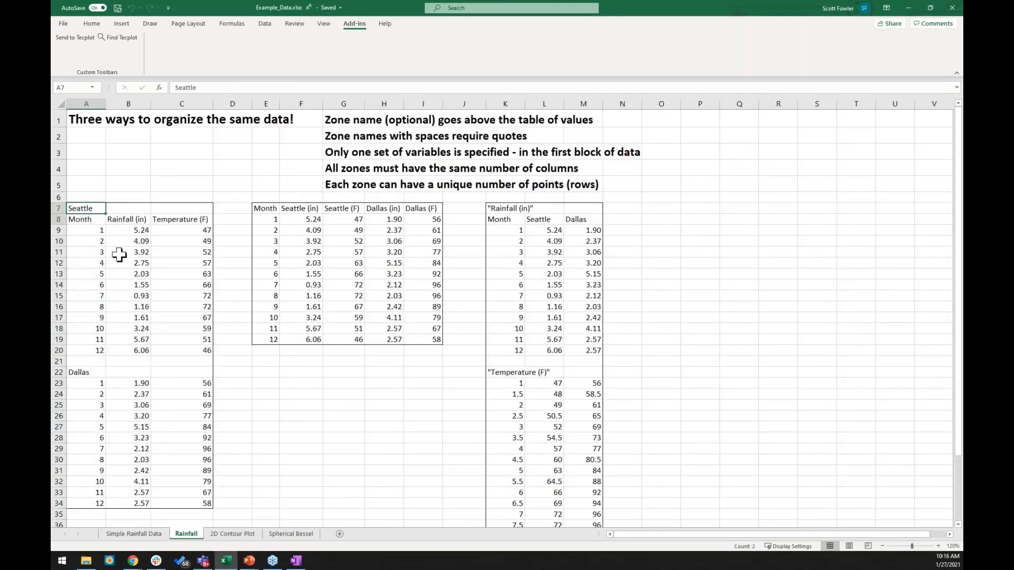
pyautogui.moveTo(120, 255); pyautogui.dragTo(196, 351)
pyautogui.moveTo(77, 372); pyautogui.dragTo(182, 502)
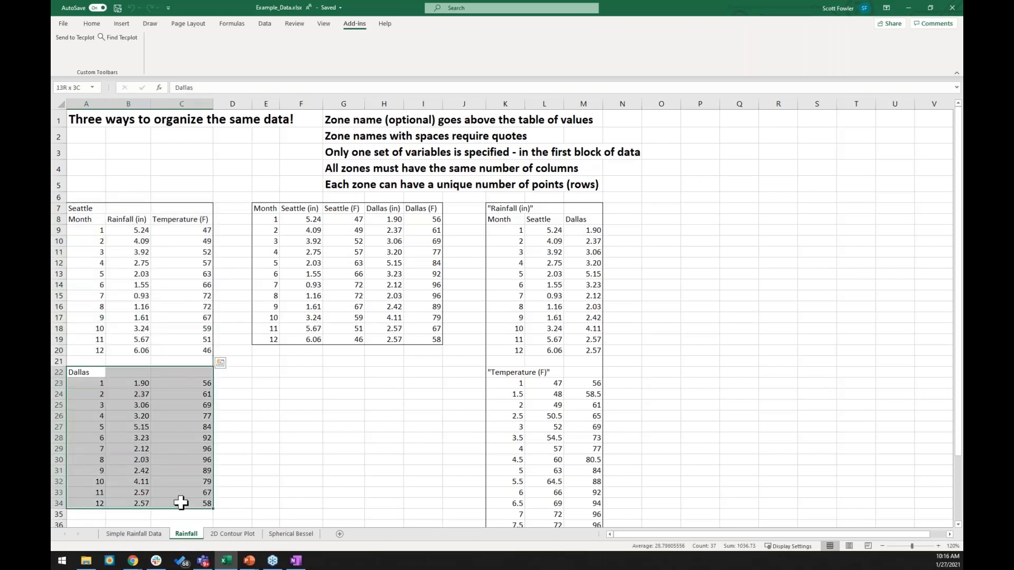
pyautogui.click(74, 359)
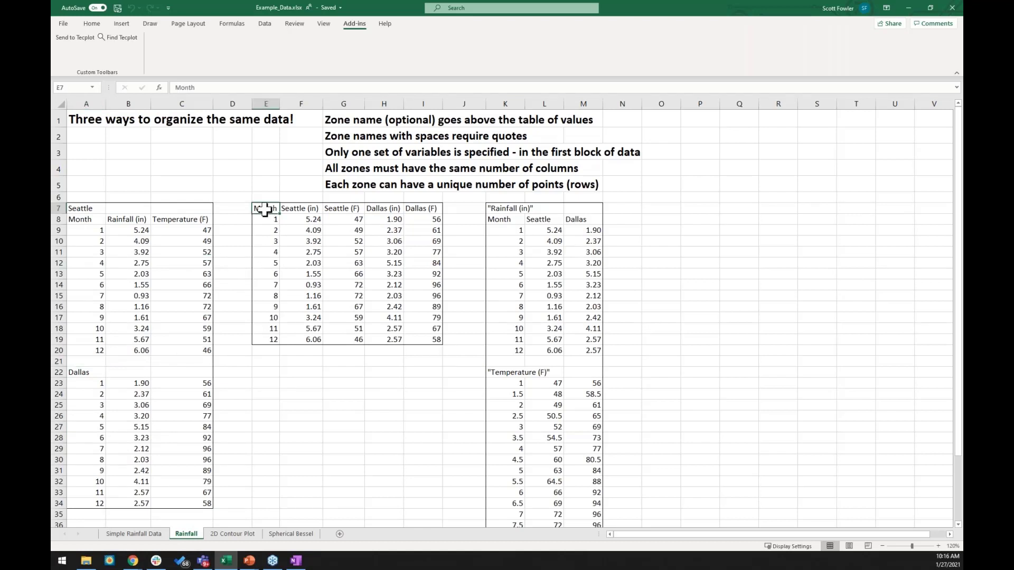
# - Examine the second table layout, E7:I19, and its Month, Seattle and Dallas column headings
pyautogui.moveTo(264, 209); pyautogui.dragTo(413, 340)
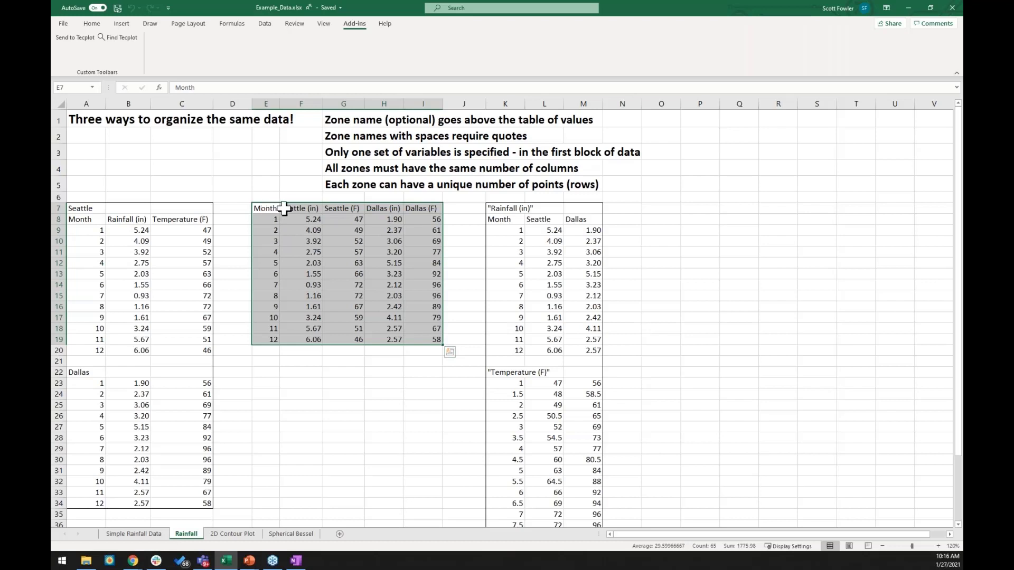
pyautogui.click(317, 208)
pyautogui.moveTo(259, 209); pyautogui.dragTo(422, 208)
pyautogui.click(300, 209)
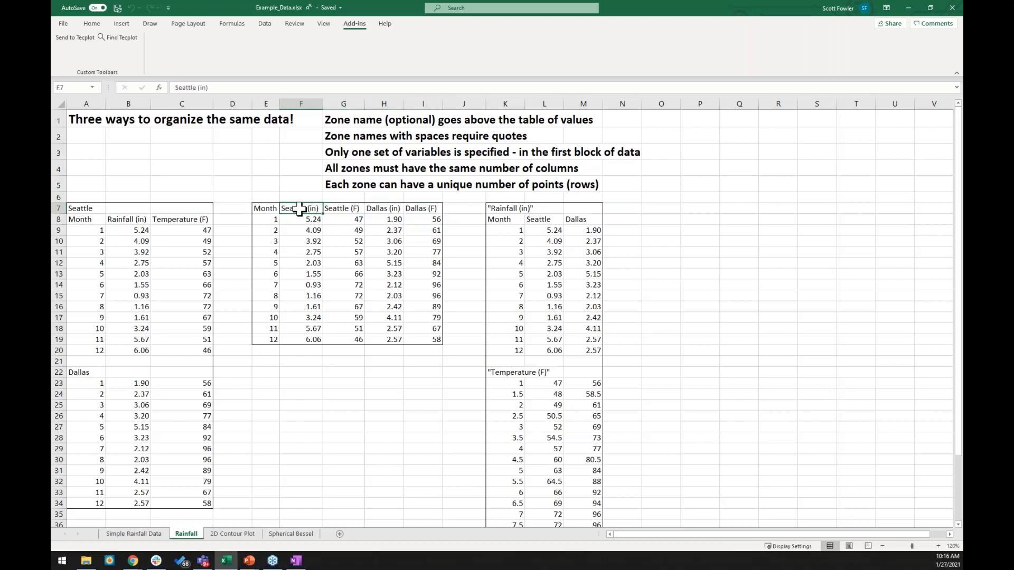
pyautogui.click(333, 209)
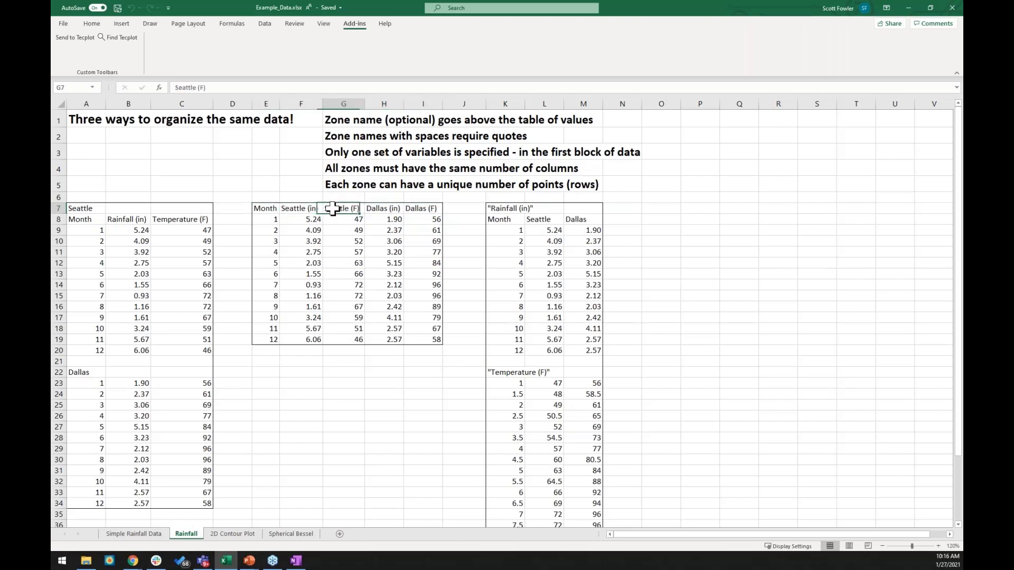
pyautogui.click(378, 210)
pyautogui.click(410, 209)
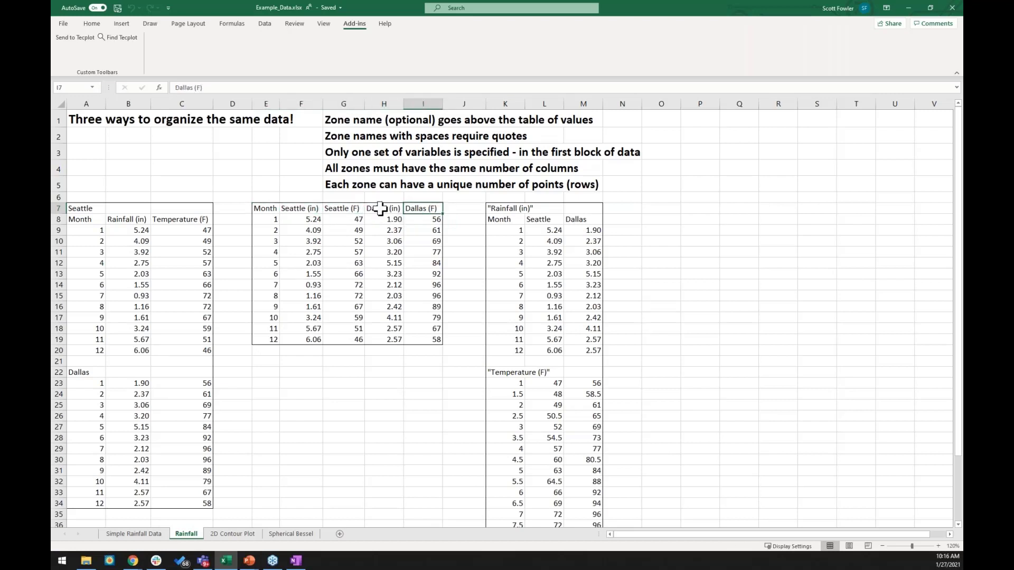
pyautogui.click(380, 208)
pyautogui.click(410, 207)
pyautogui.moveTo(265, 209); pyautogui.dragTo(429, 335)
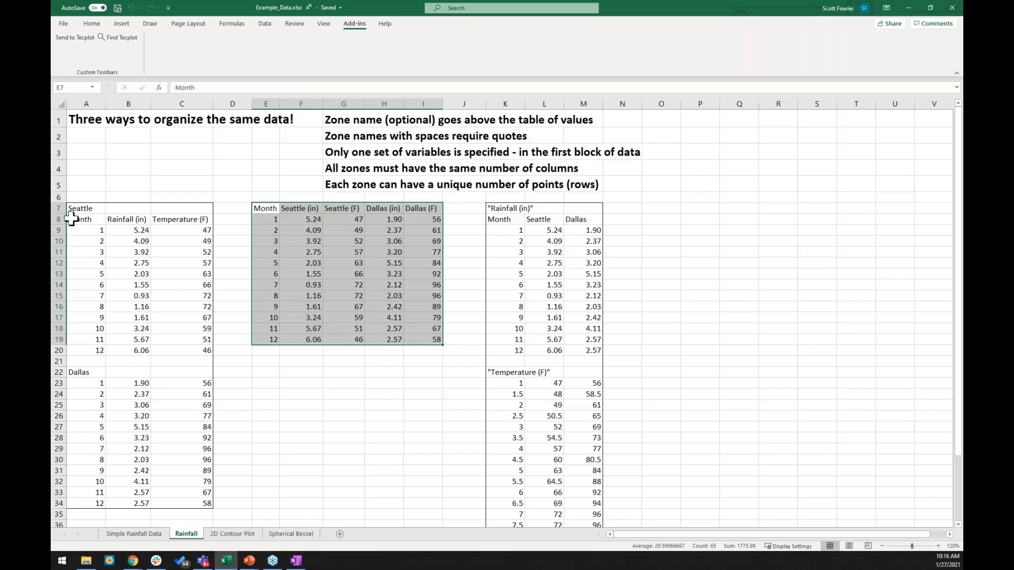
# - Examine the third table layout, comparing the zone names and row spacing of its Rainfall (in) and Temperature (F) blocks
pyautogui.moveTo(503, 208); pyautogui.dragTo(504, 219)
pyautogui.click(506, 210)
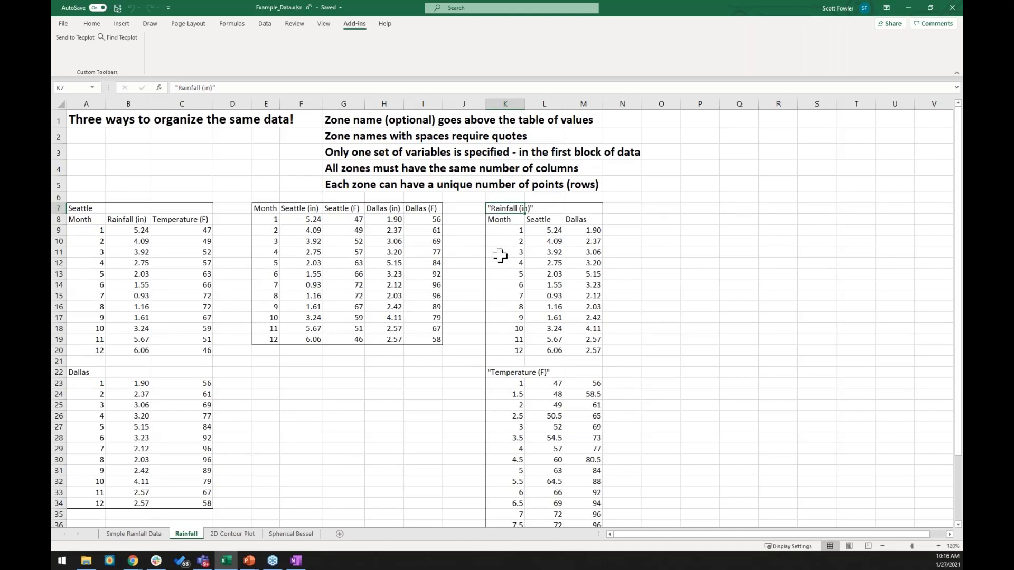
pyautogui.scroll(-3, 499, 248)
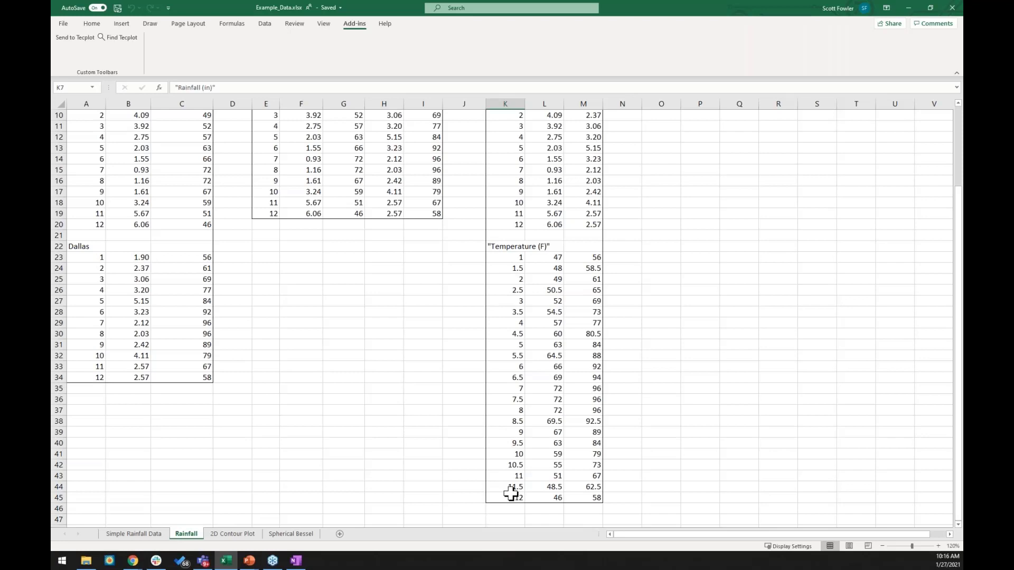
pyautogui.scroll(2, 290, 254)
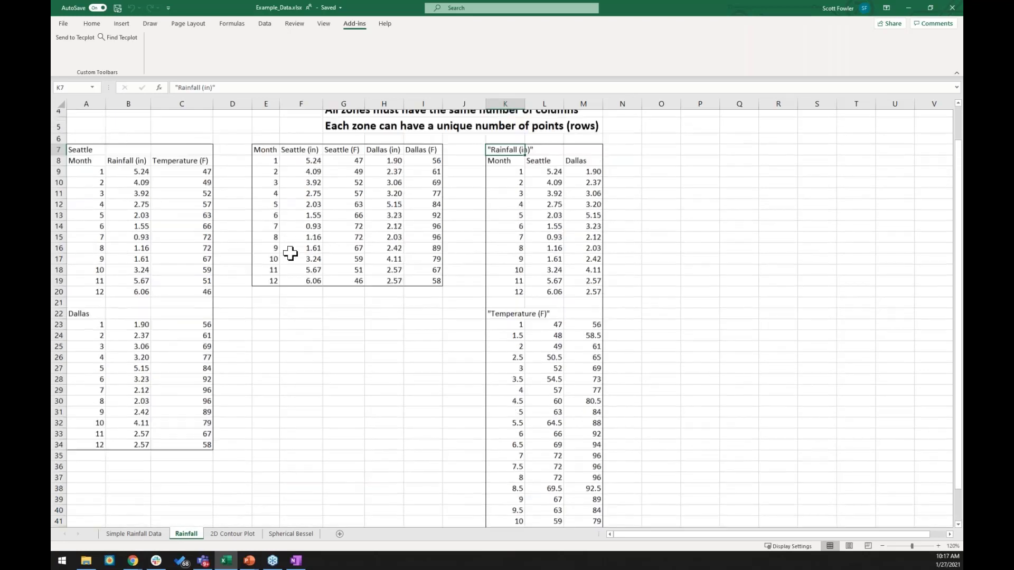
pyautogui.scroll(1, 290, 253)
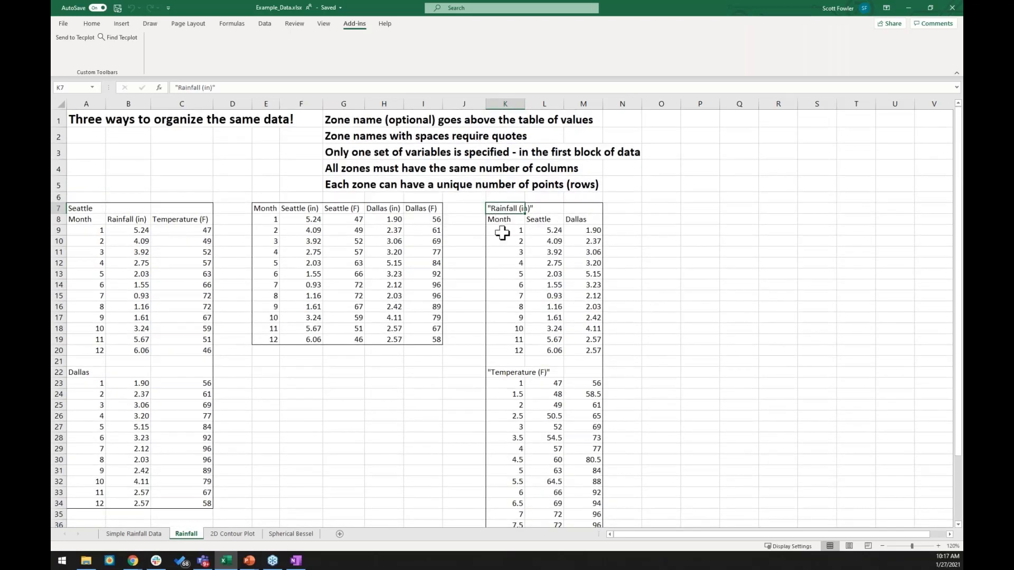
pyautogui.scroll(-3, 508, 333)
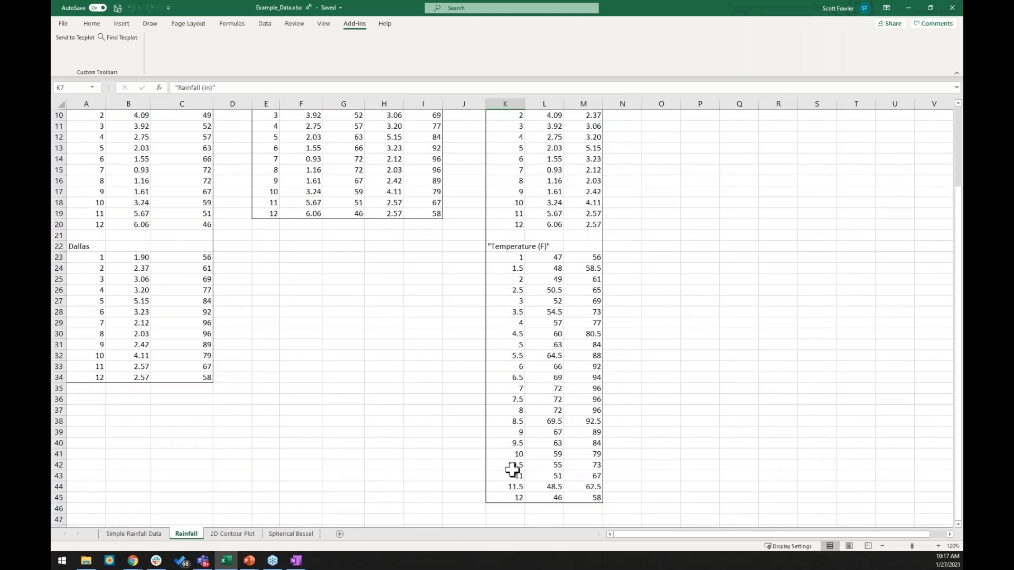
pyautogui.click(499, 246)
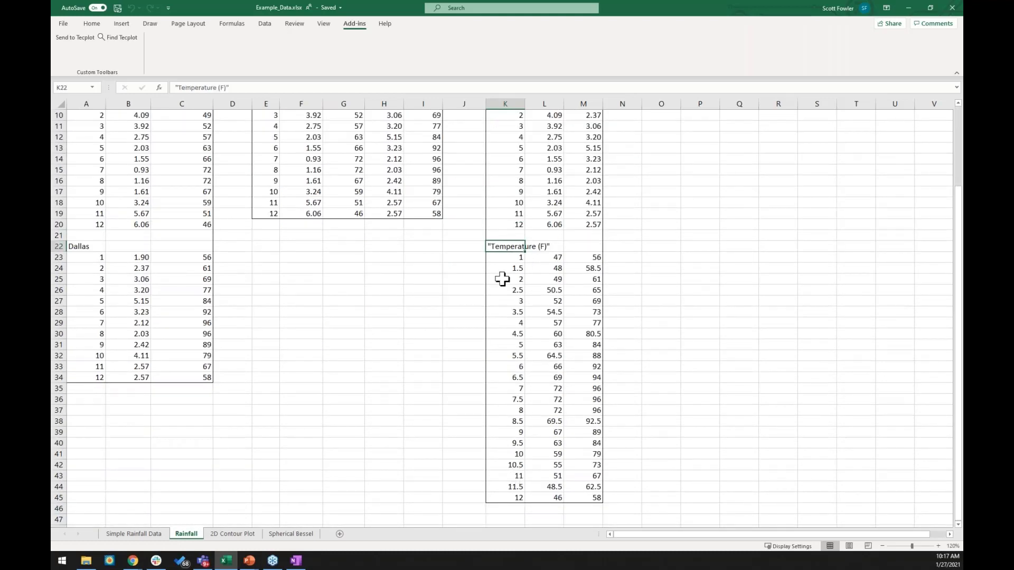
pyautogui.scroll(3, 502, 279)
pyautogui.click(496, 208)
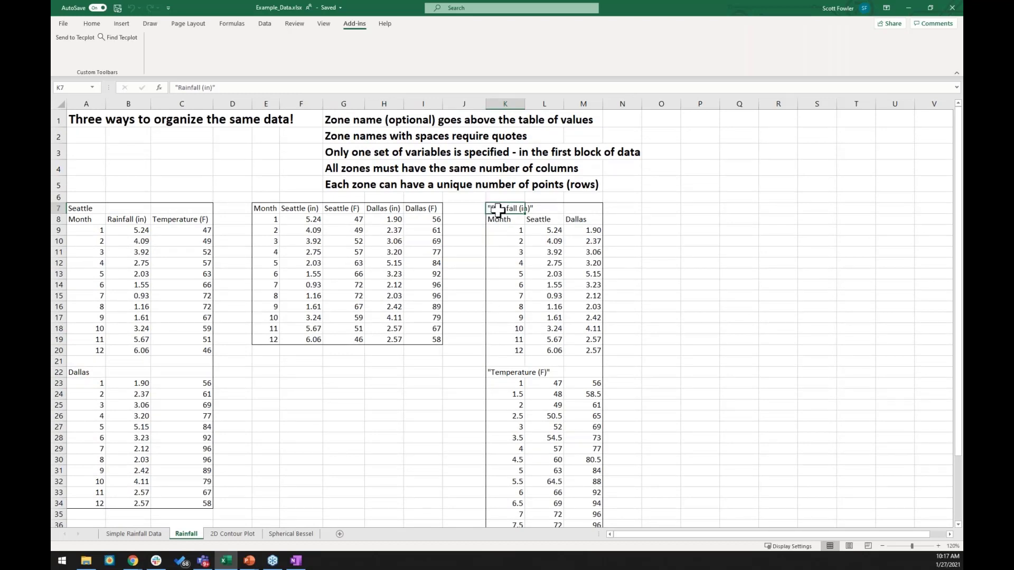
# - Select the third table, K7:M45, with both zones and send it to Tecplot
pyautogui.moveTo(505, 214); pyautogui.dragTo(584, 508)
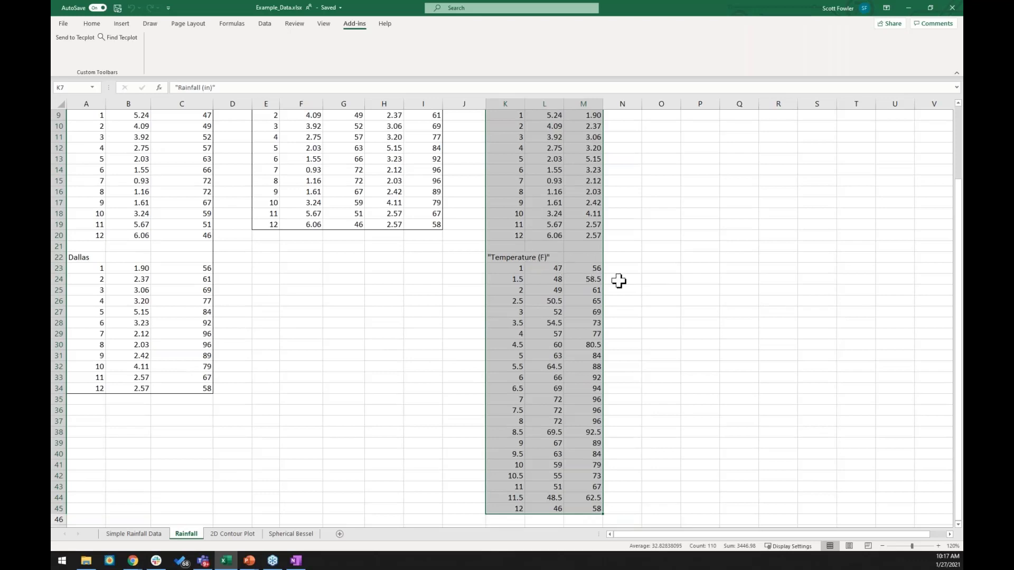
pyautogui.scroll(3, 498, 221)
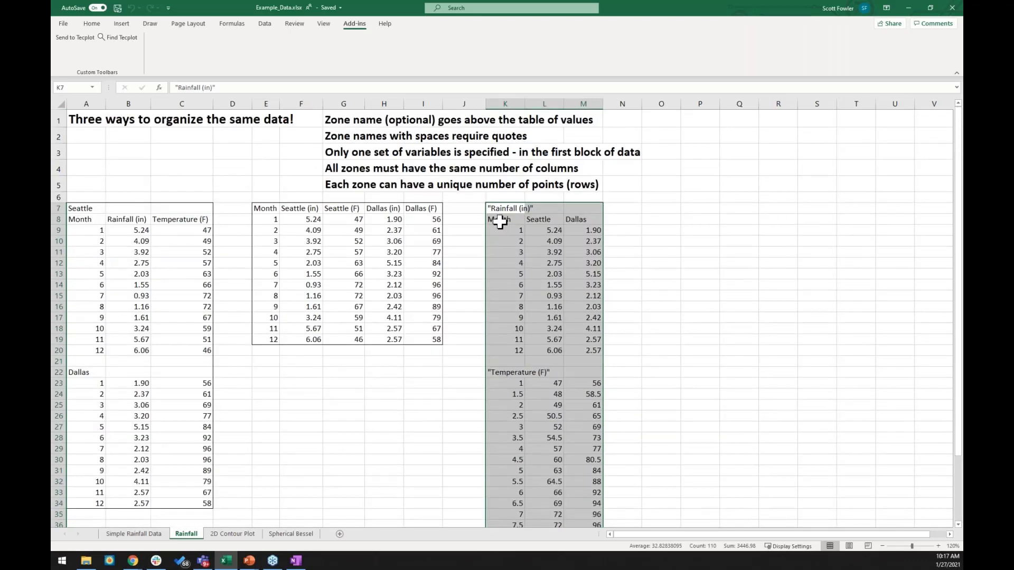
pyautogui.click(81, 37)
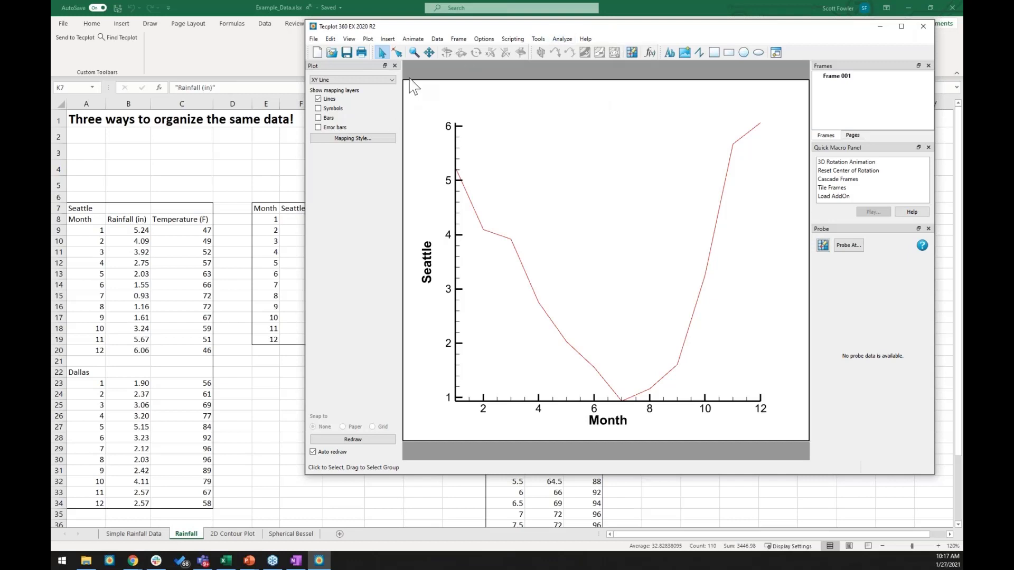
# - Inspect the data set information for the Rainfall (in) and Temperature (F) zones, and the plot's mapping definitions
pyautogui.click(438, 38)
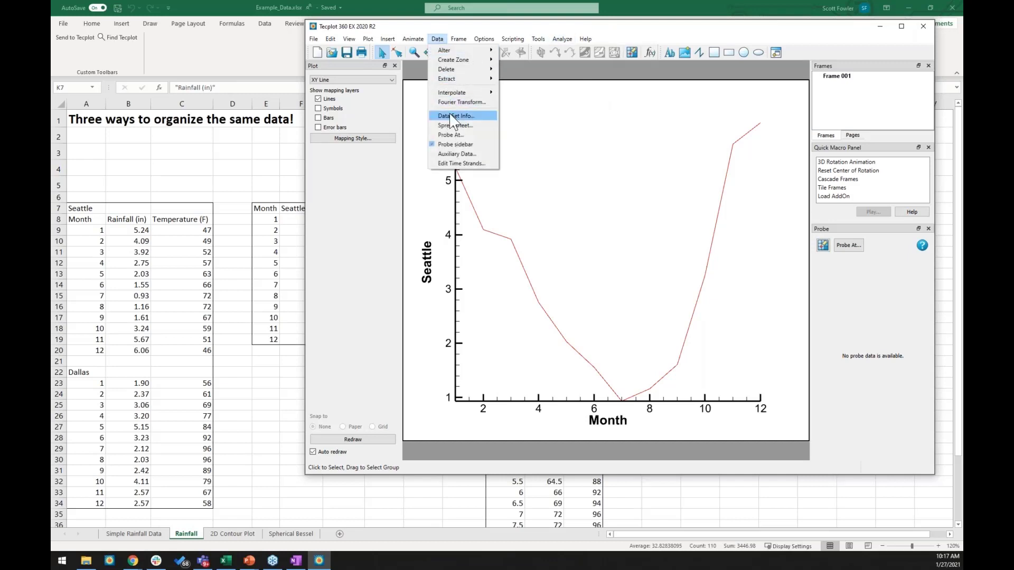
pyautogui.click(461, 119)
pyautogui.click(560, 190)
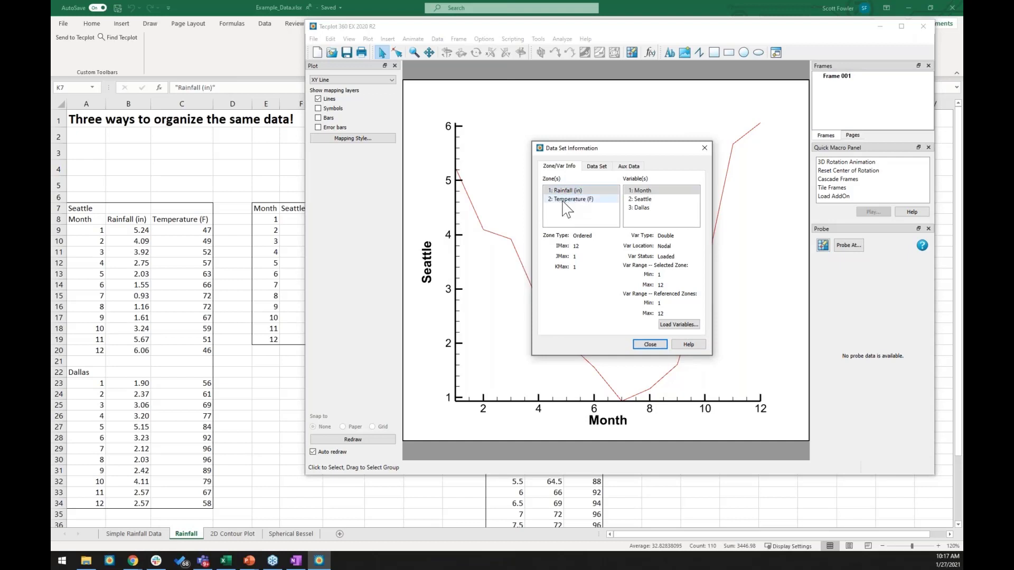
pyautogui.click(562, 190)
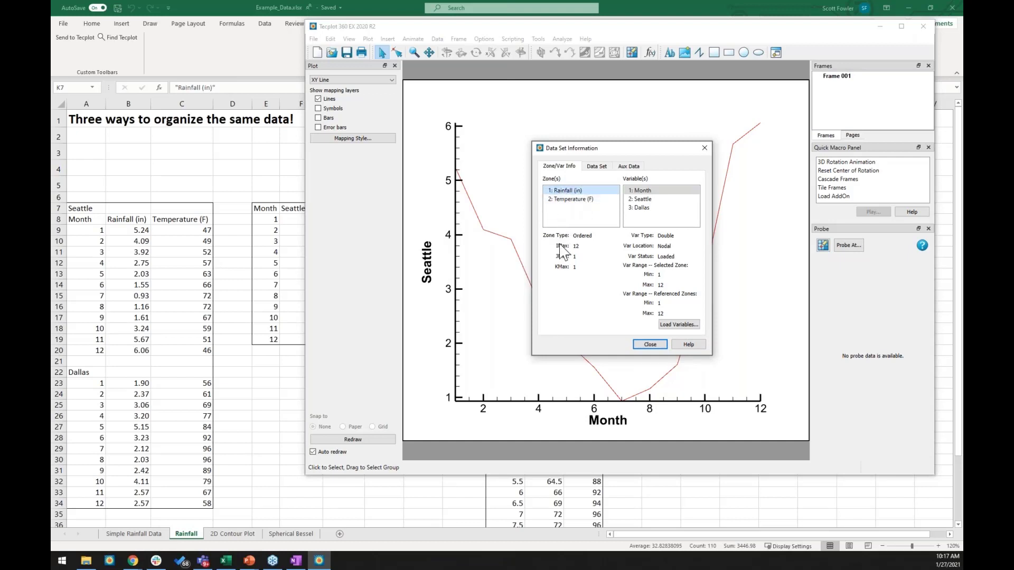
pyautogui.click(571, 199)
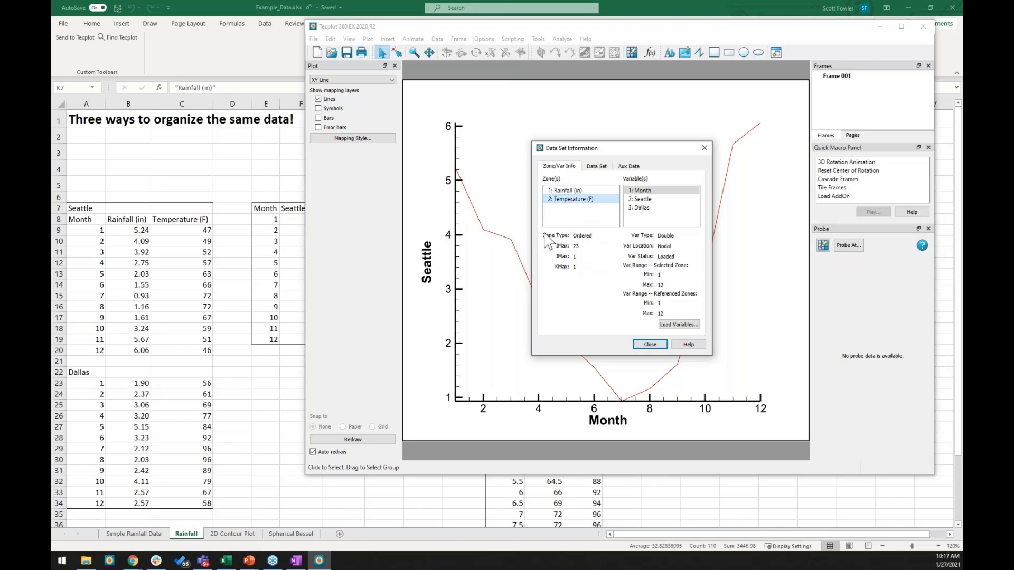
pyautogui.click(649, 344)
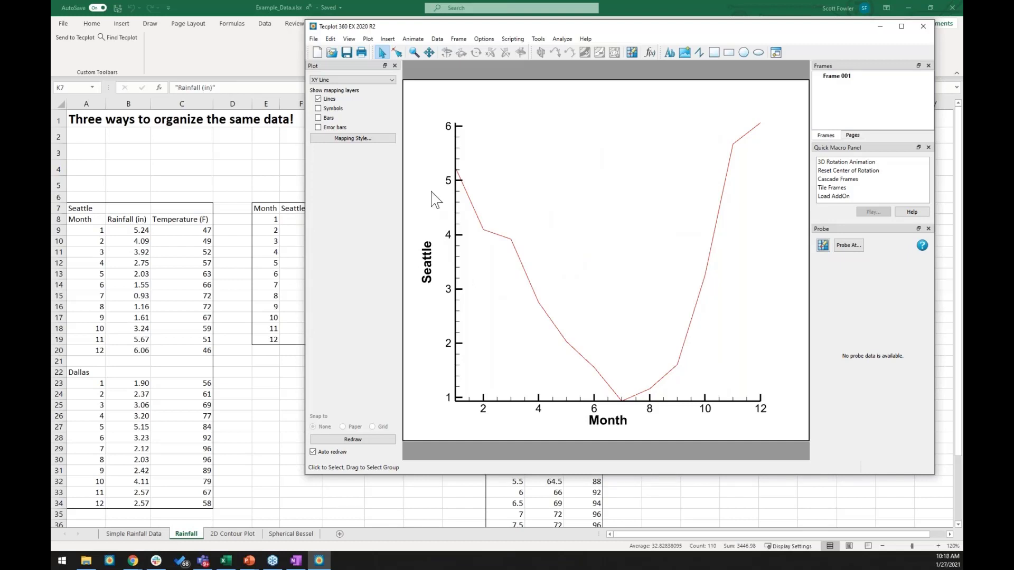
pyautogui.click(353, 138)
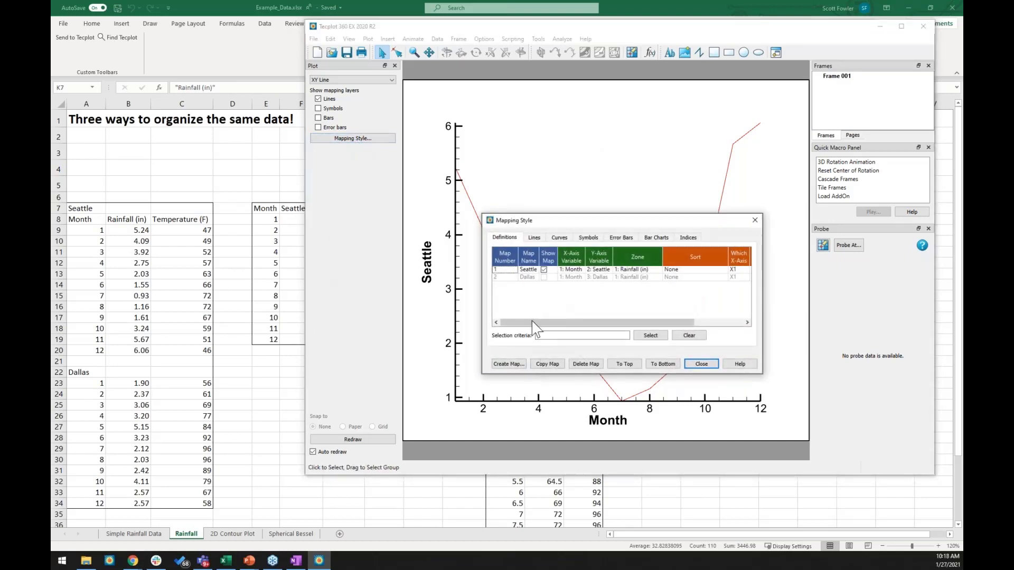
pyautogui.click(696, 364)
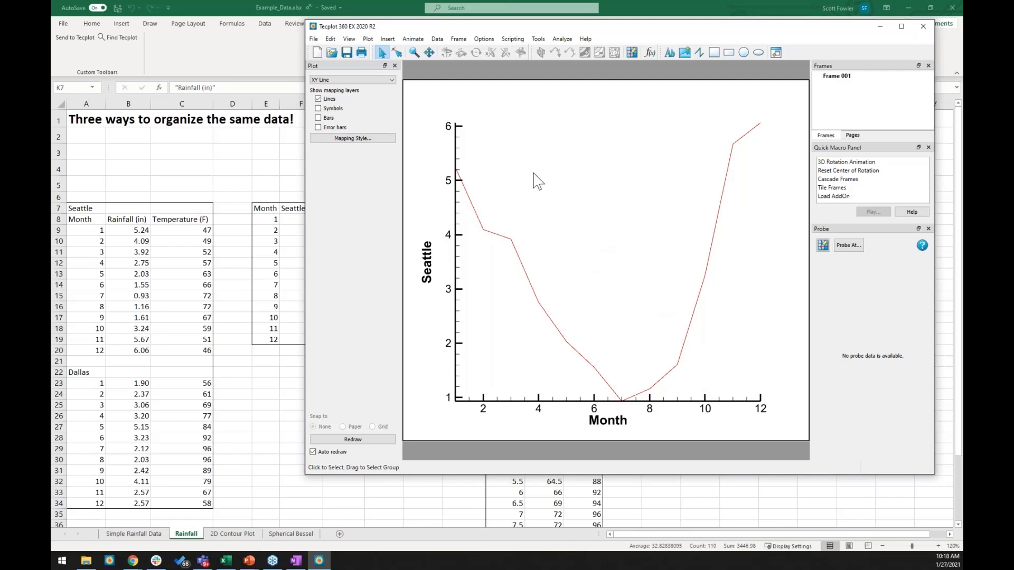
# - Load the frame style Rainfall_vs_Temperature.sty from the Training Assets folder Webinar-Using Tecplot 360 with Excel
pyautogui.click(458, 39)
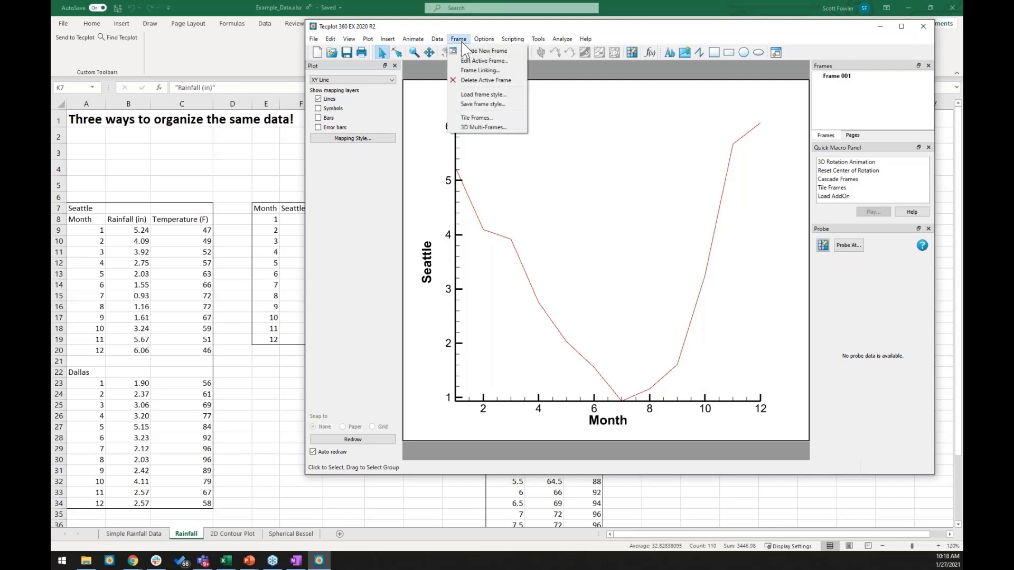
pyautogui.click(487, 95)
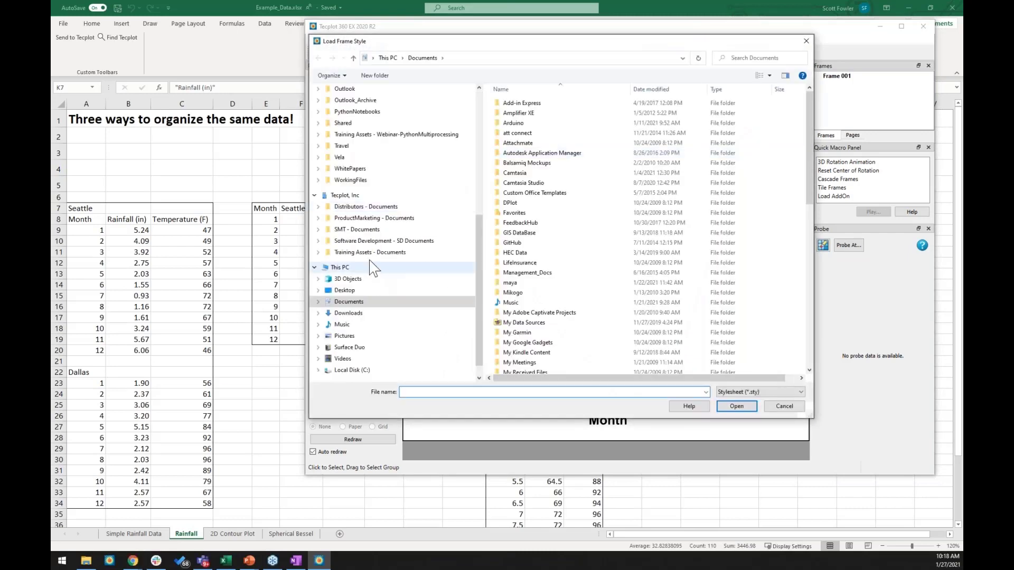
pyautogui.click(362, 254)
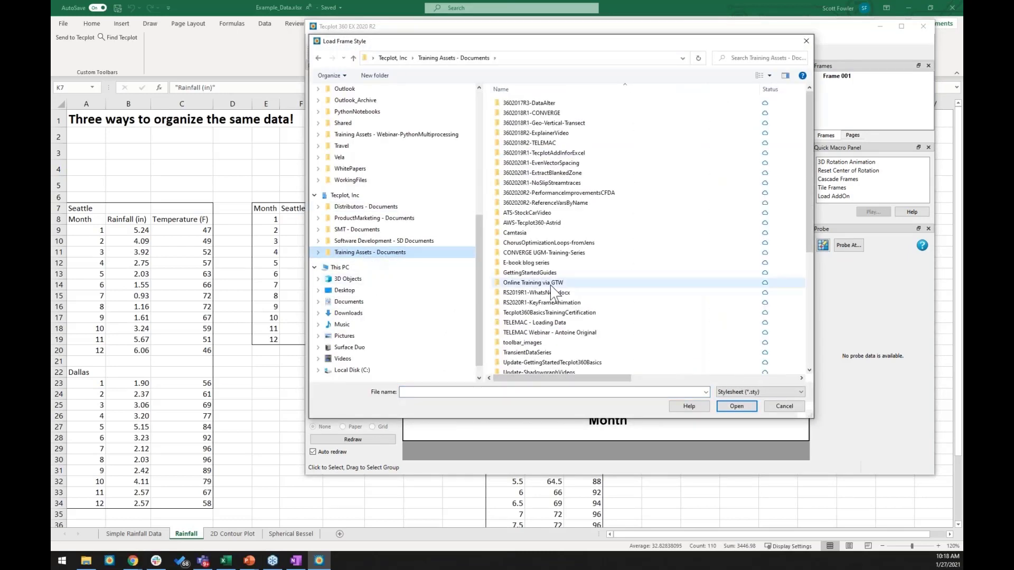
pyautogui.scroll(-8, 543, 317)
pyautogui.click(538, 339)
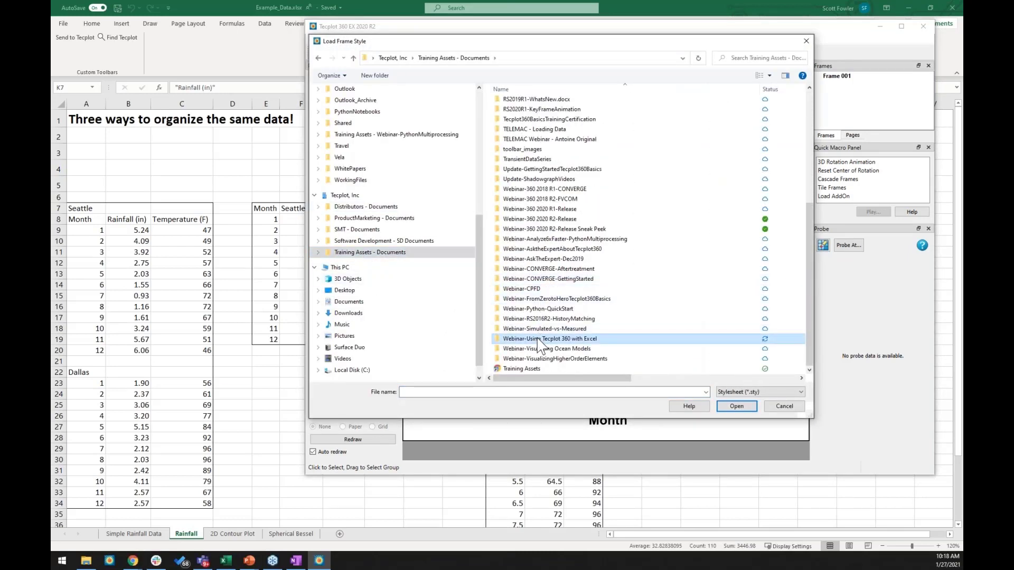
pyautogui.doubleClick(539, 338)
pyautogui.click(520, 115)
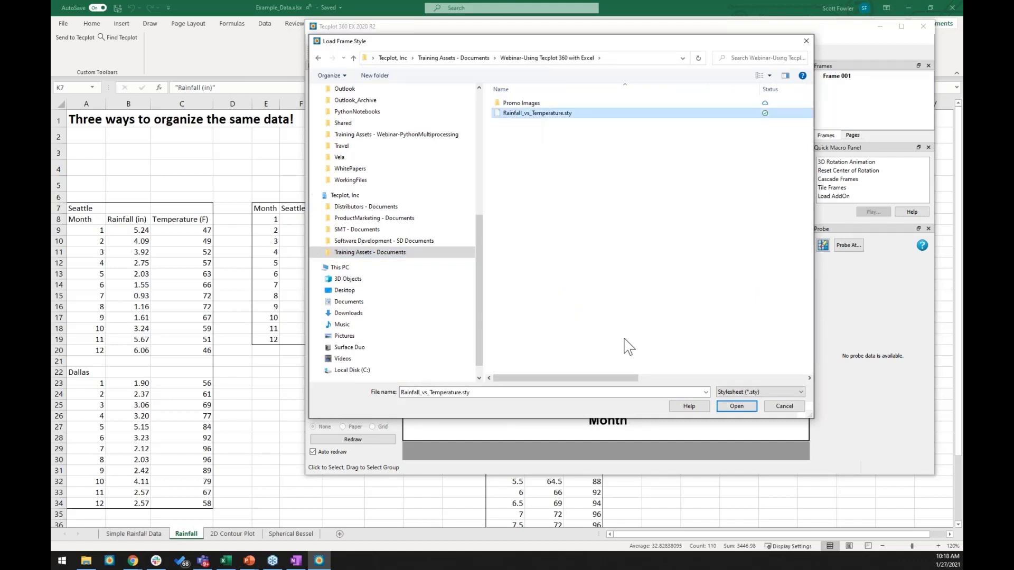
pyautogui.click(732, 408)
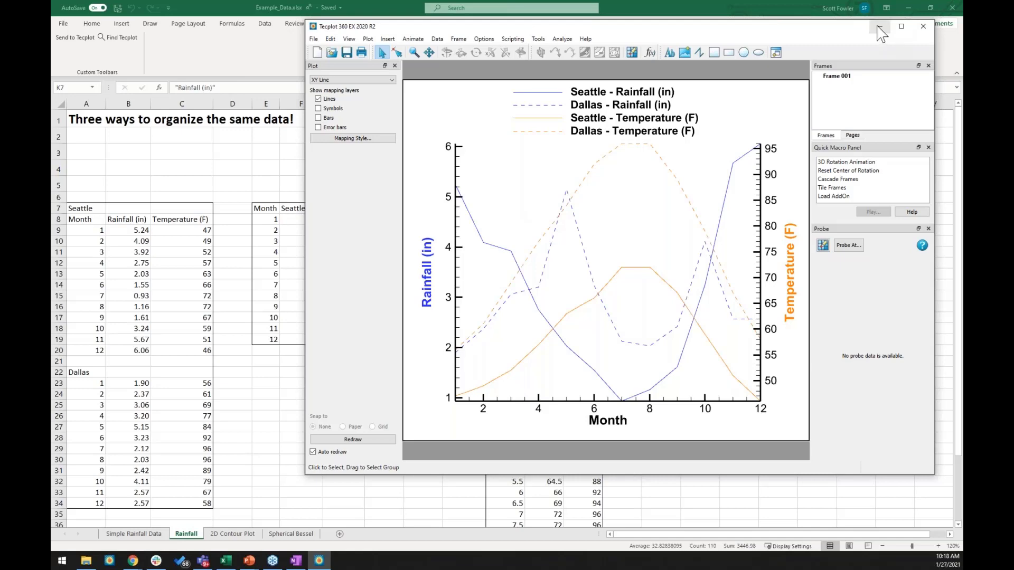
# - Switch back to Excel, select the Seattle block A7:C20, and review the three table layouts down to the end of the Temperature (F) block
pyautogui.click(763, 16)
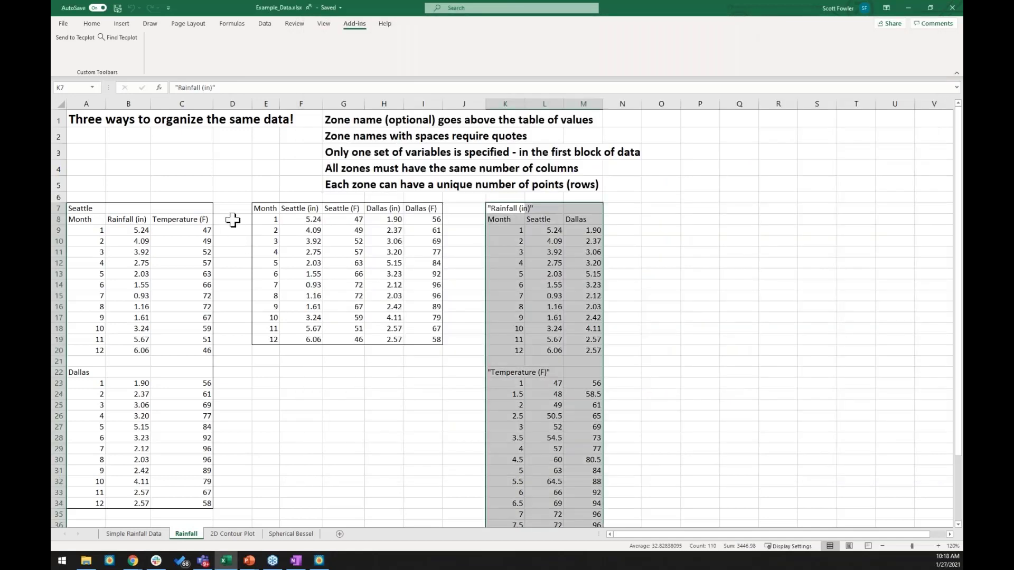
pyautogui.moveTo(70, 211); pyautogui.dragTo(189, 350)
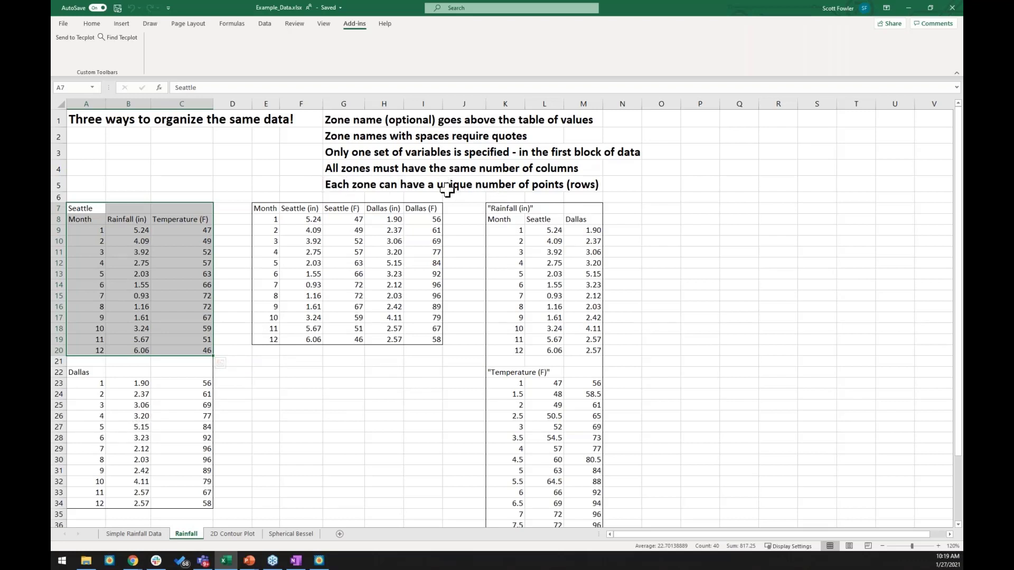
pyautogui.scroll(-1, 499, 245)
pyautogui.scroll(1, 501, 253)
pyautogui.scroll(-1, 503, 275)
pyautogui.scroll(-2, 503, 277)
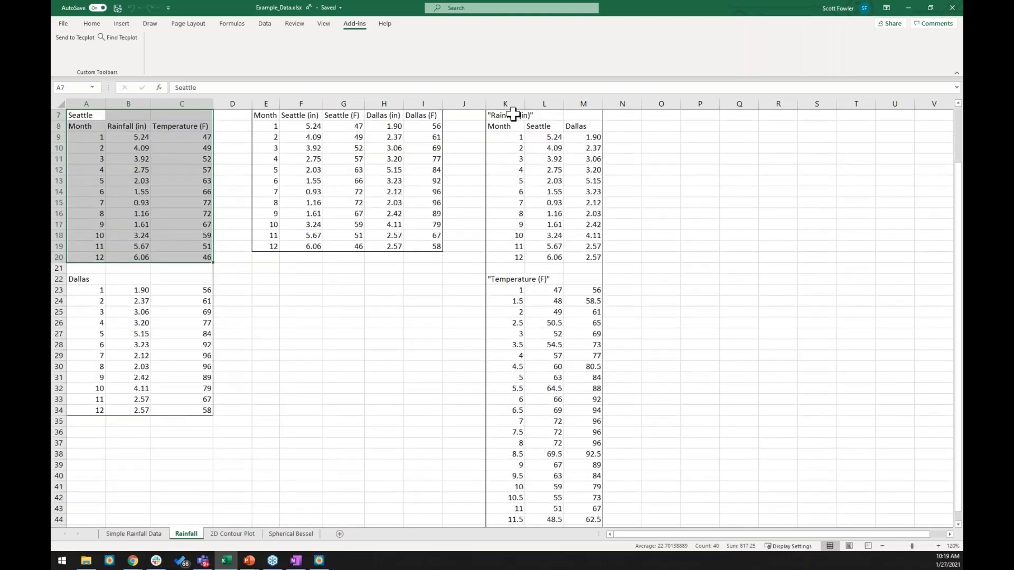
pyautogui.scroll(-2, 516, 312)
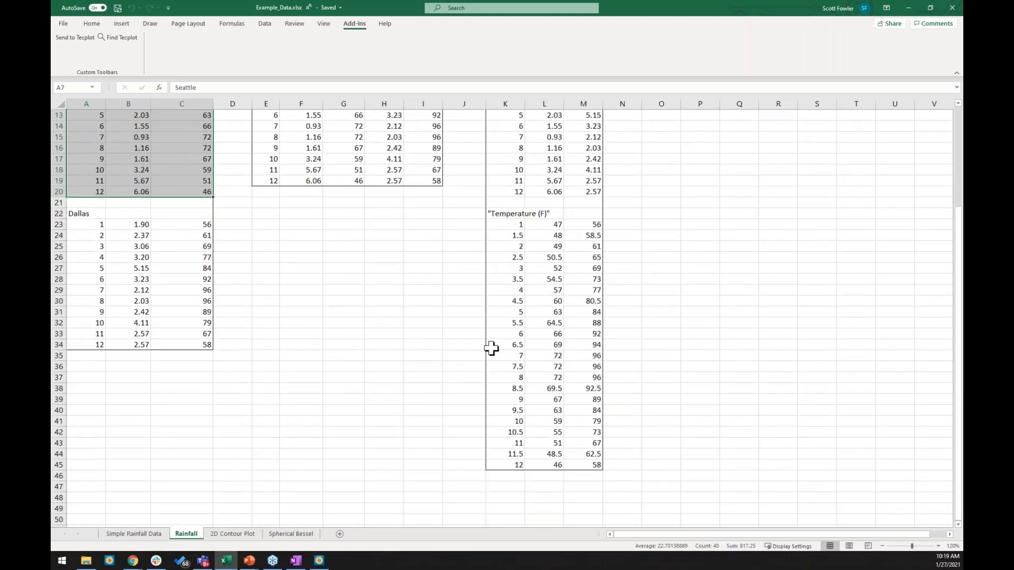
pyautogui.scroll(4, 184, 180)
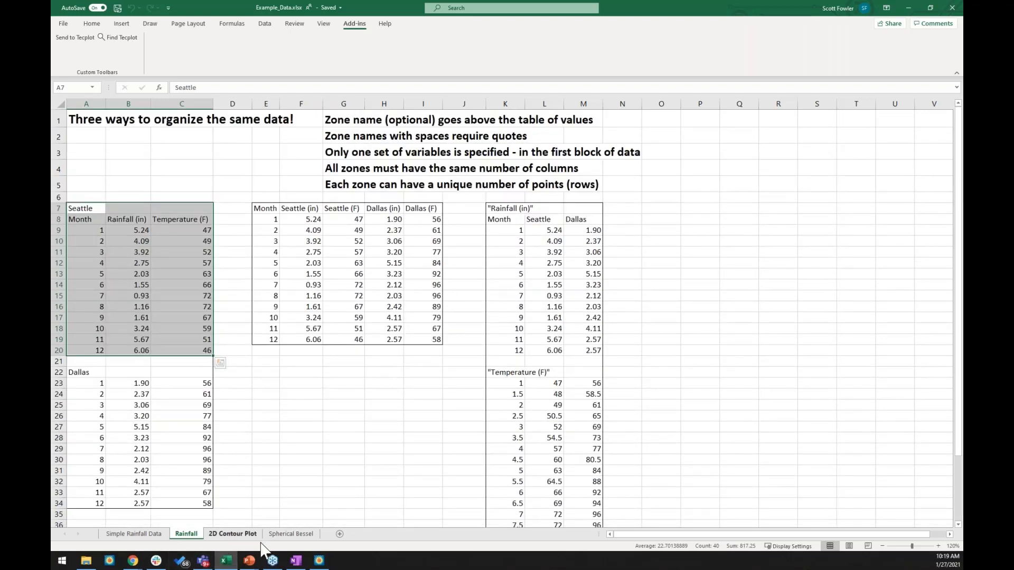
# - Open the 2D Contour Plot sheet and examine the formulas behind the FirstZone block's values
pyautogui.click(231, 536)
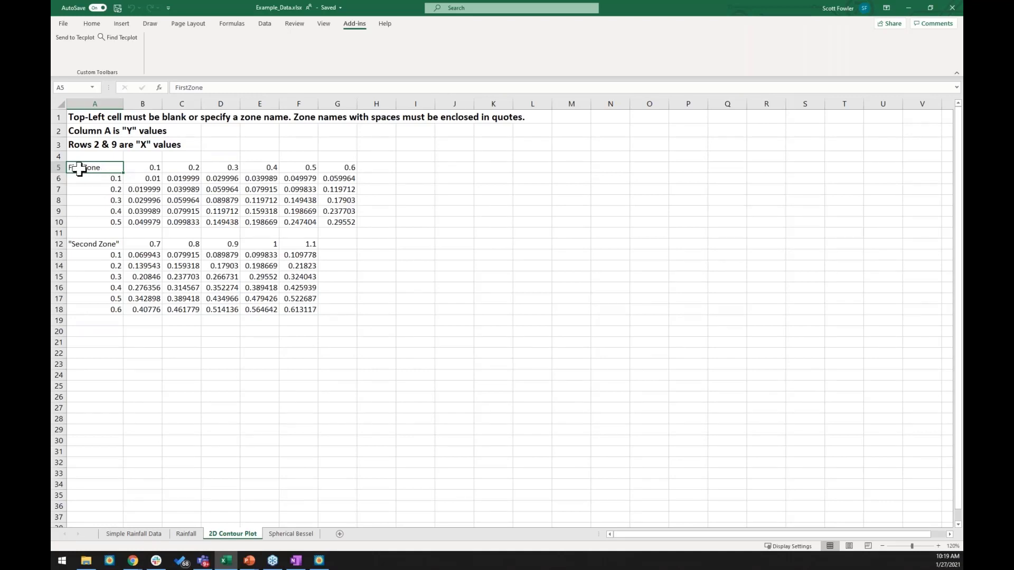
pyautogui.click(144, 180)
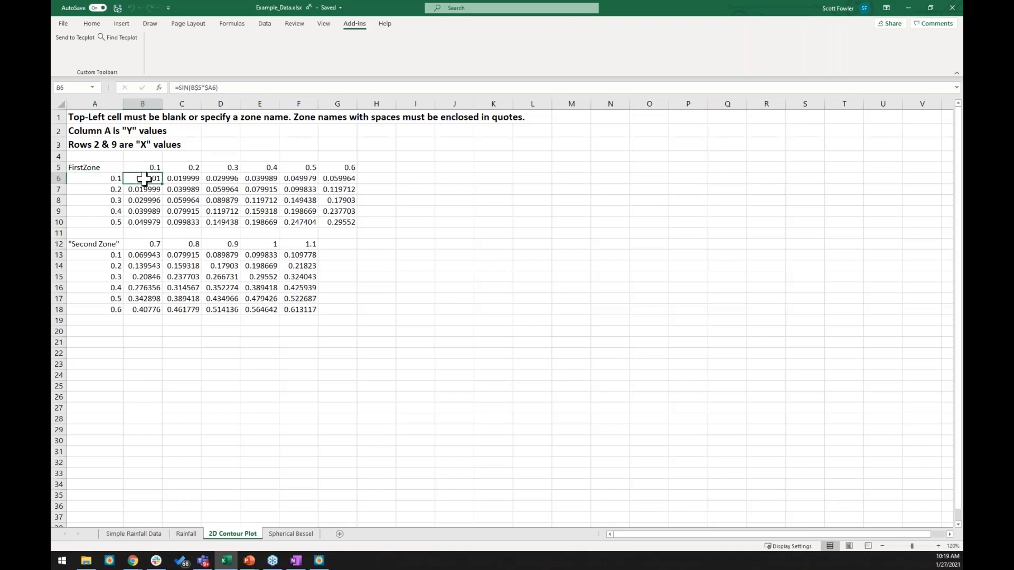
pyautogui.press('Down')
pyautogui.press('Right')
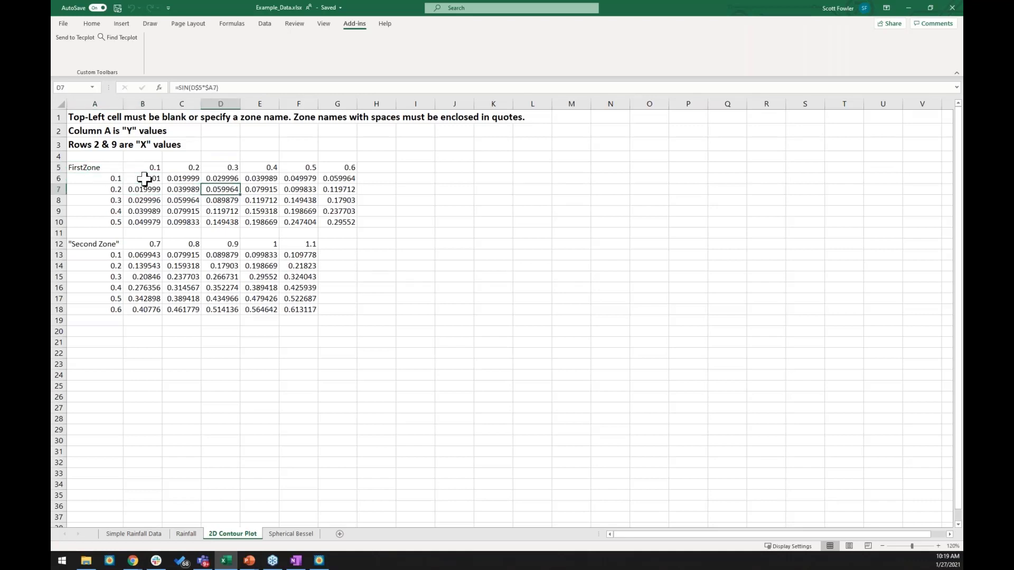
pyautogui.press('Right')
pyautogui.press('Left')
pyautogui.press('Left')
pyautogui.press('Left')
pyautogui.press('Up')
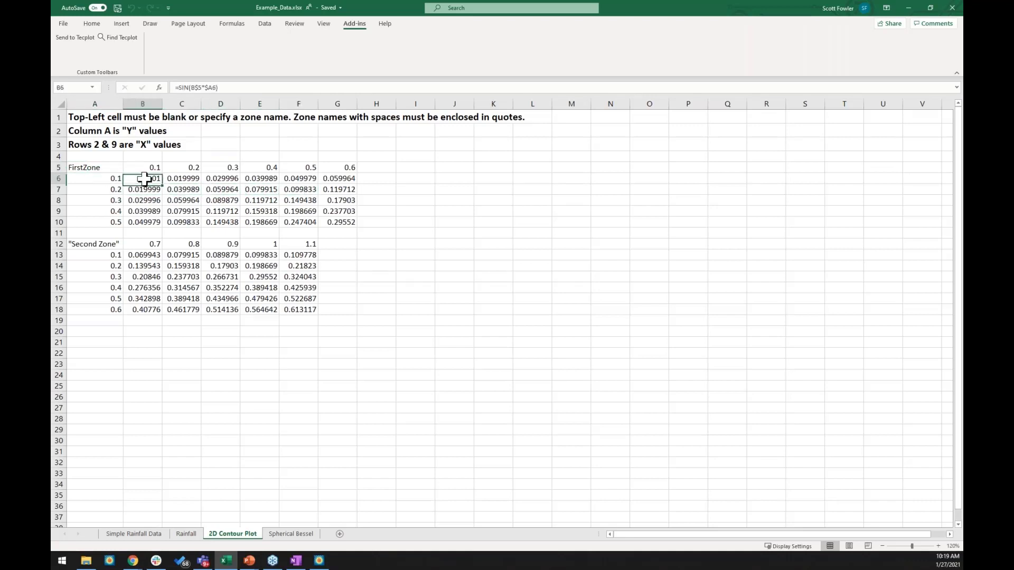
# - Examine the FirstZone block's zone name cell, its Y values in column A and its X values in B5:G5
pyautogui.press('Down')
pyautogui.press('Down')
pyautogui.press('Up')
pyautogui.press('Up')
pyautogui.press('Up')
pyautogui.press('Left')
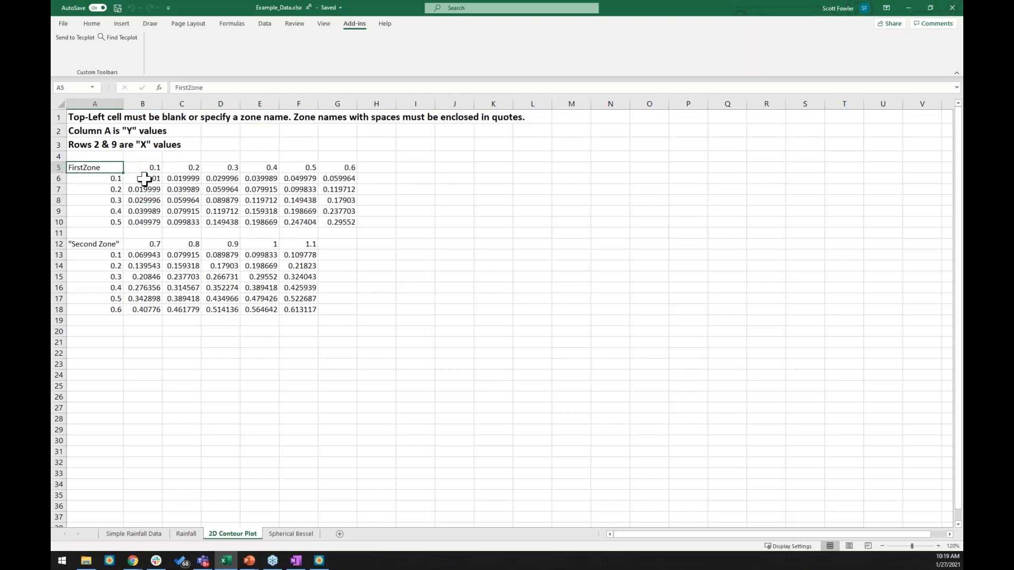
pyautogui.press('Down')
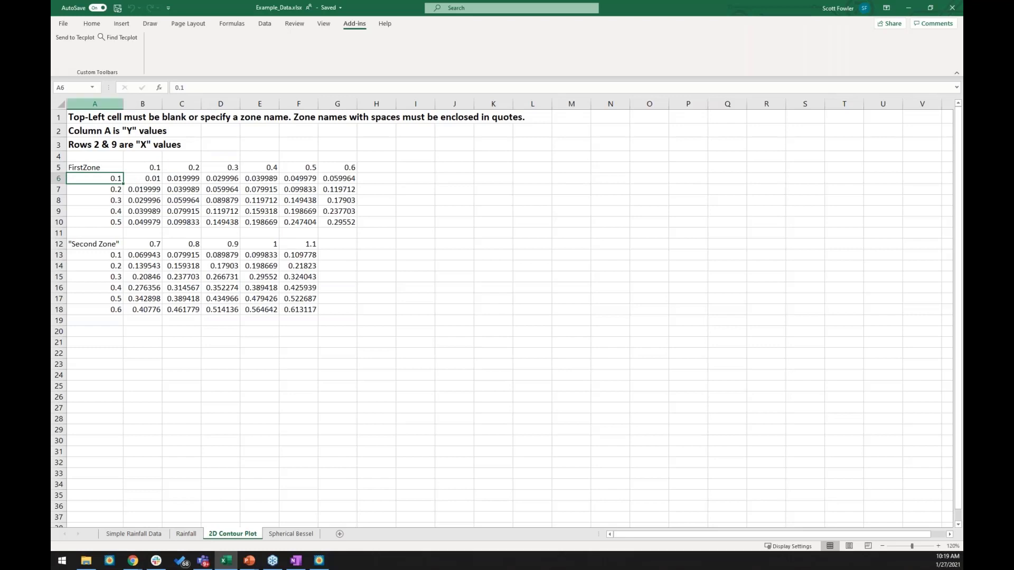
pyautogui.click(139, 167)
pyautogui.moveTo(172, 169); pyautogui.dragTo(344, 166)
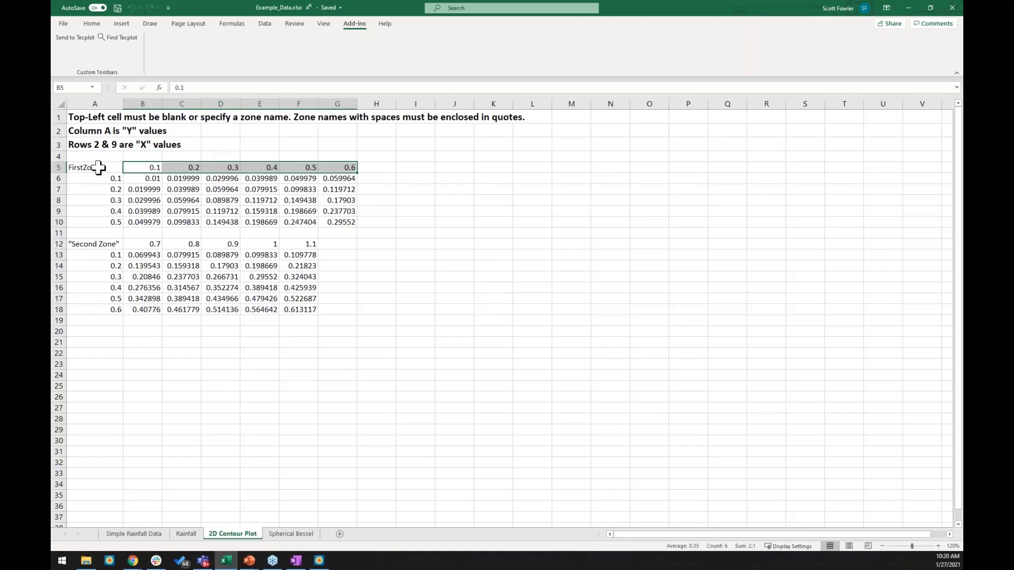
# - Select both zone blocks, A5:G18, send them to Tecplot, and move the Tecplot window aside so the data stays visible
pyautogui.moveTo(100, 167); pyautogui.dragTo(340, 310)
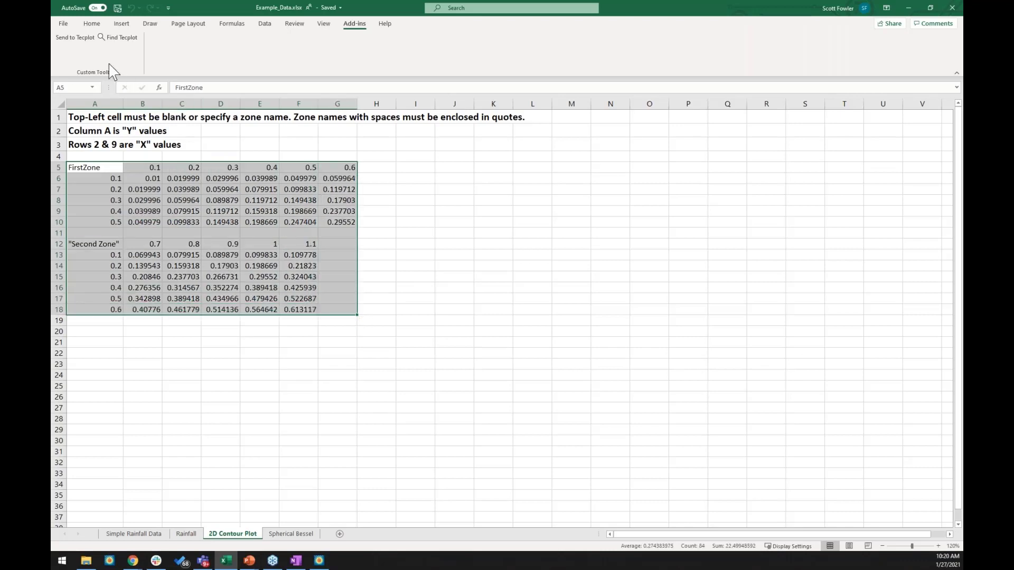
pyautogui.click(84, 38)
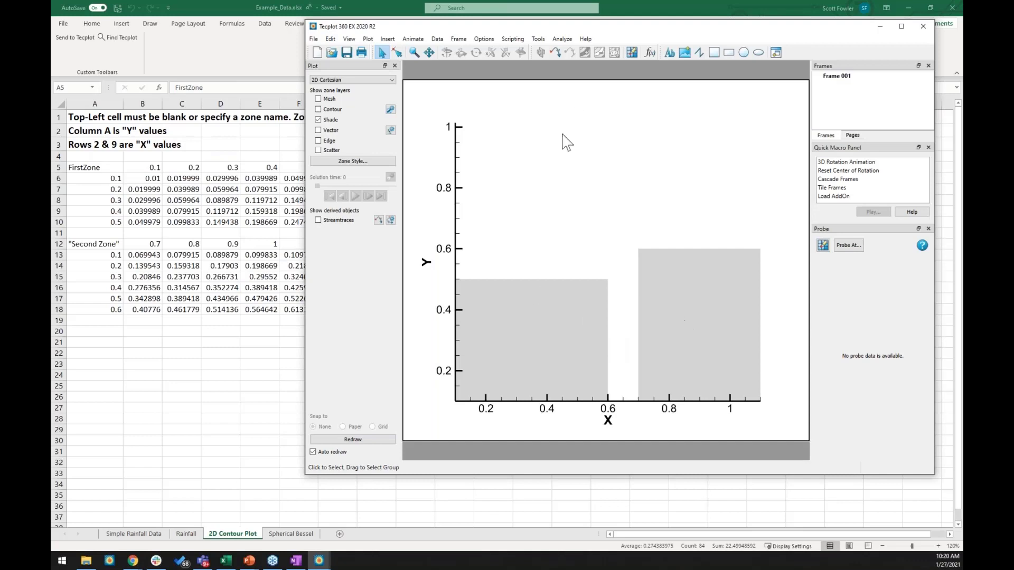
pyautogui.moveTo(575, 26); pyautogui.dragTo(620, 23)
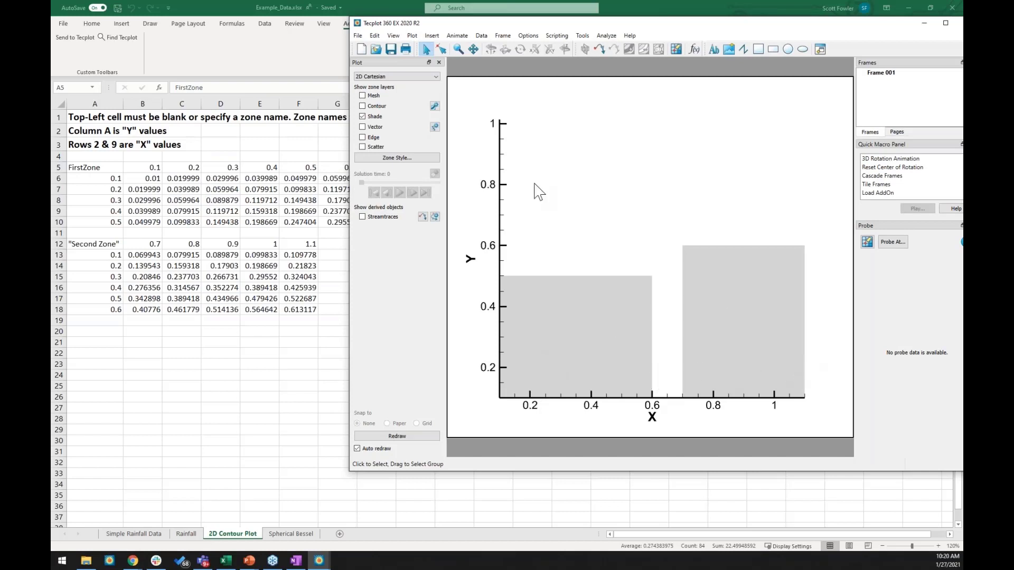
# - Show the Contour layer and move the V legend to the upper-right corner of the frame, clear of the zones
pyautogui.click(377, 107)
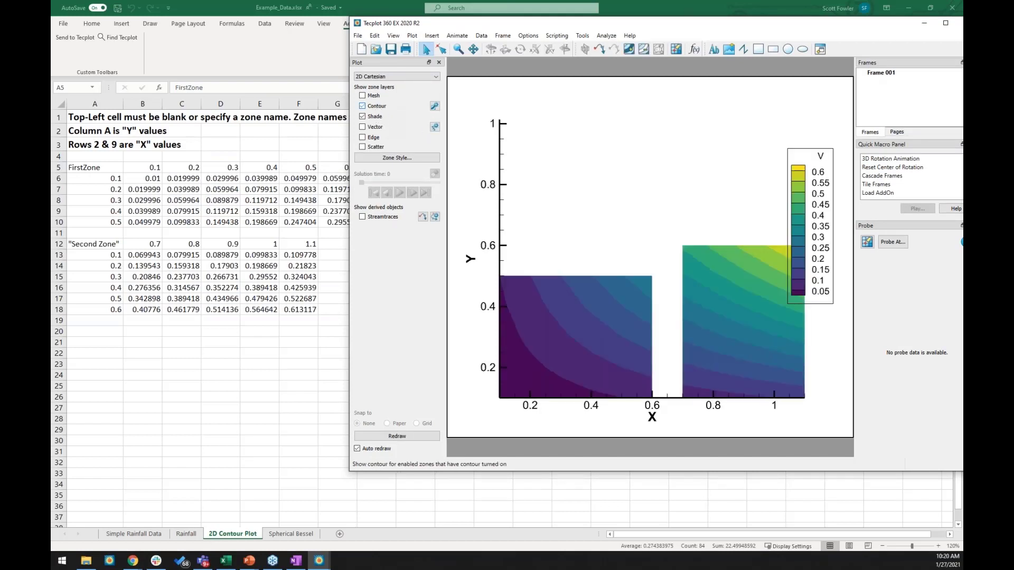
pyautogui.click(816, 213)
pyautogui.moveTo(818, 212); pyautogui.dragTo(835, 149)
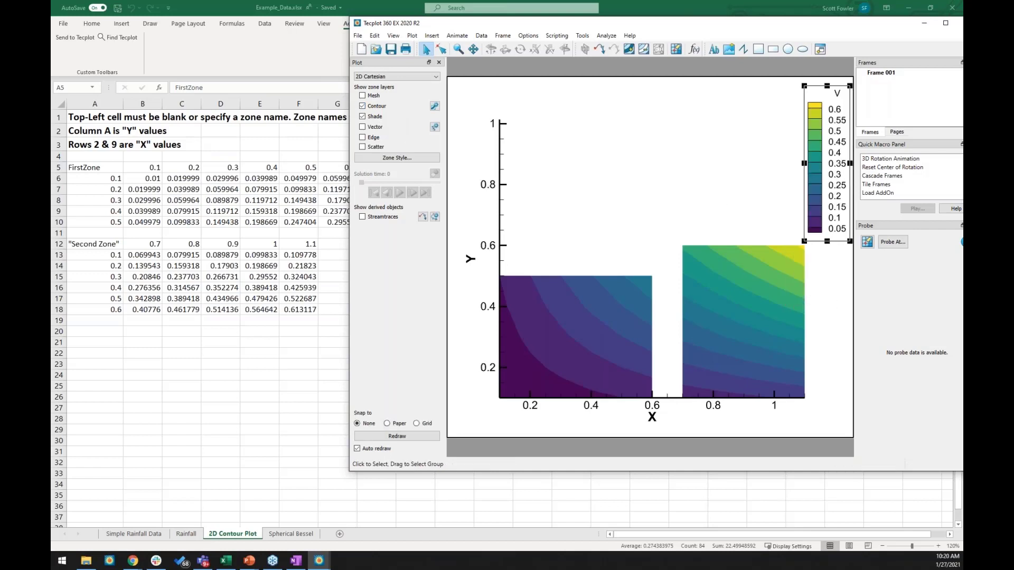
# - Inspect the data set information for FirstZone and Second Zone, comparing their dimensions with the Excel blocks
pyautogui.click(482, 36)
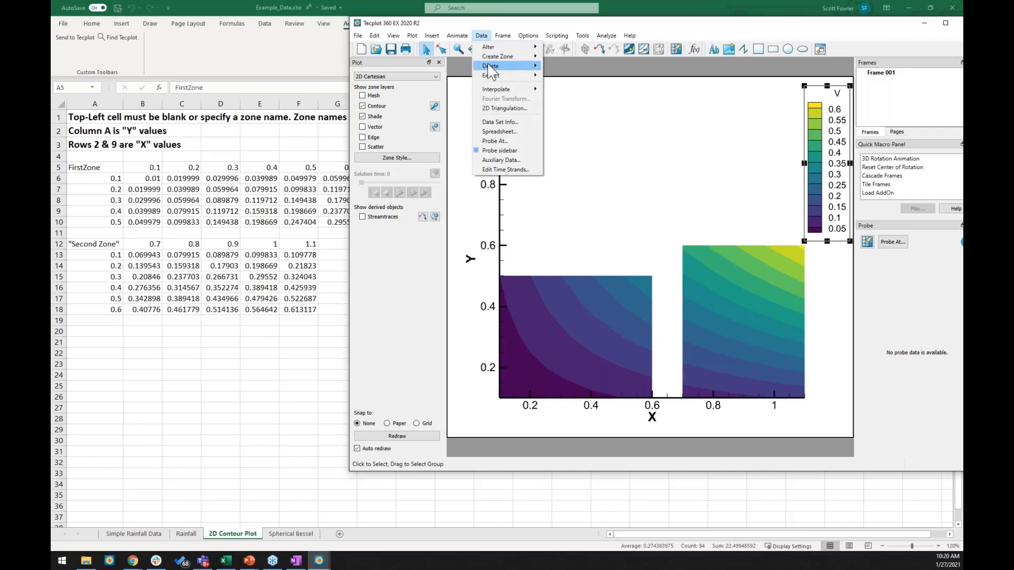
pyautogui.click(500, 122)
pyautogui.moveTo(528, 142); pyautogui.dragTo(340, 122)
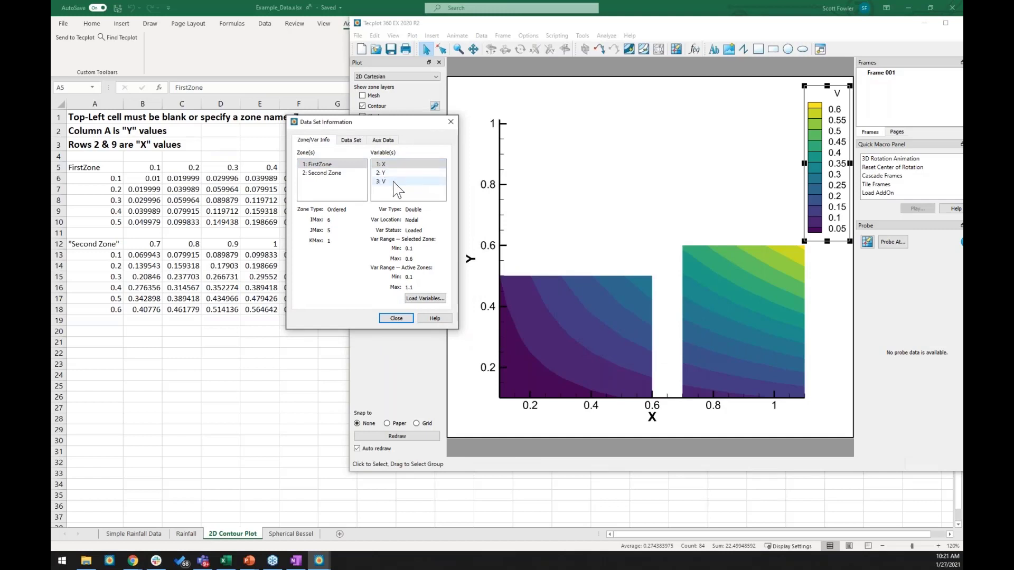
pyautogui.click(334, 174)
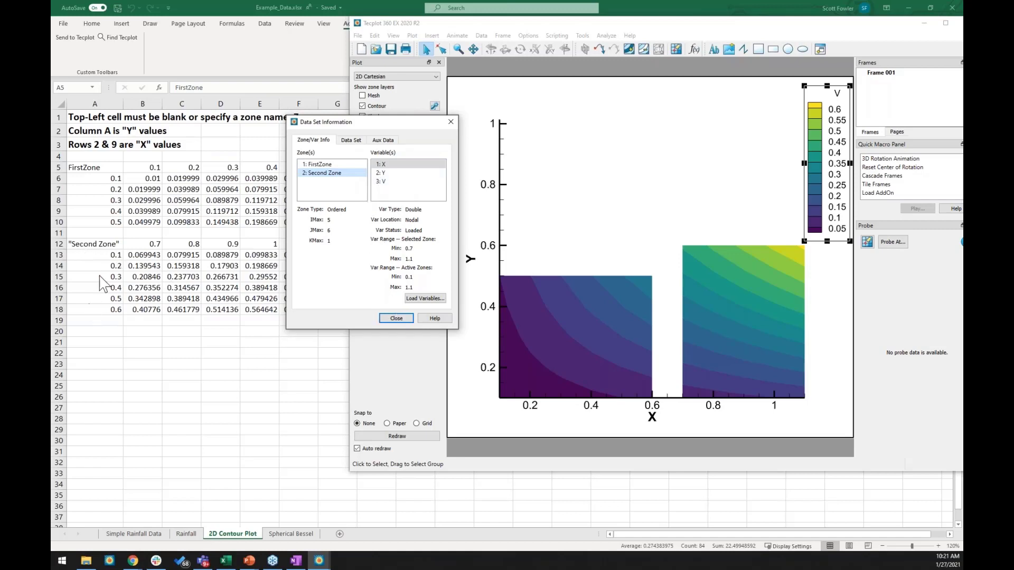
pyautogui.click(396, 319)
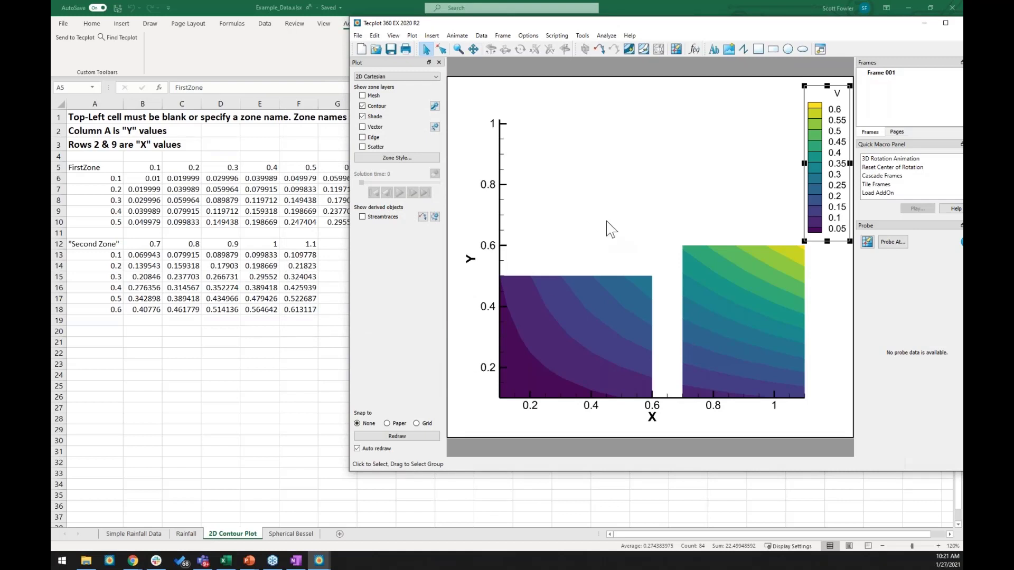
# - Bring the Tecplot window fully into view, activate the Probe tool, and show the Mesh layer
pyautogui.moveTo(663, 23); pyautogui.dragTo(552, 33)
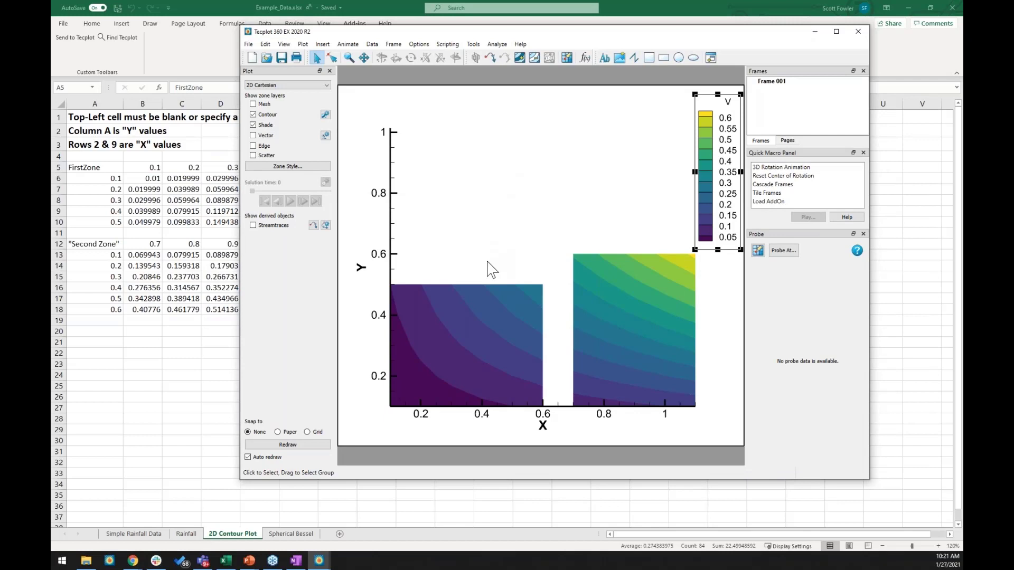
pyautogui.click(567, 57)
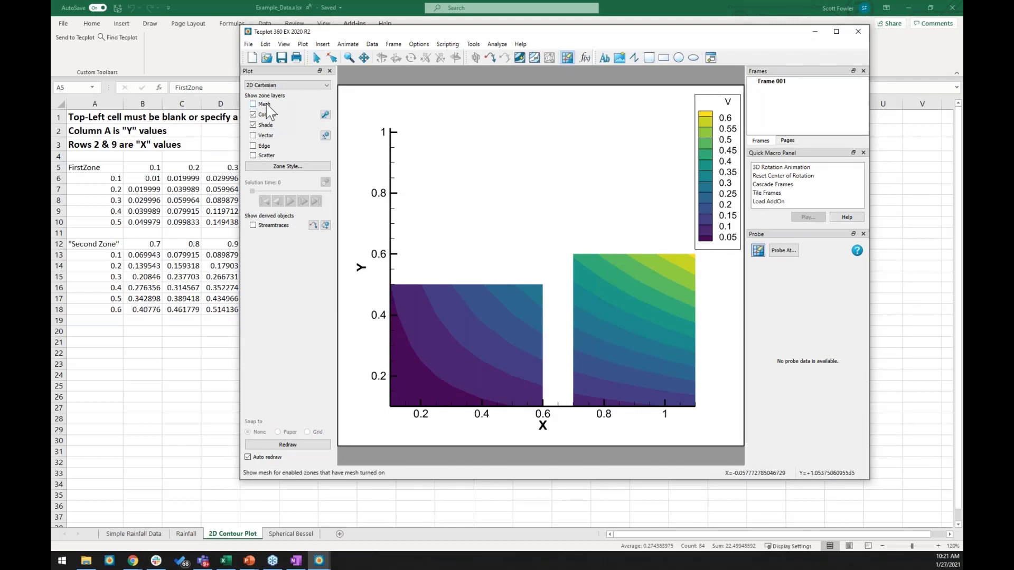
pyautogui.click(253, 104)
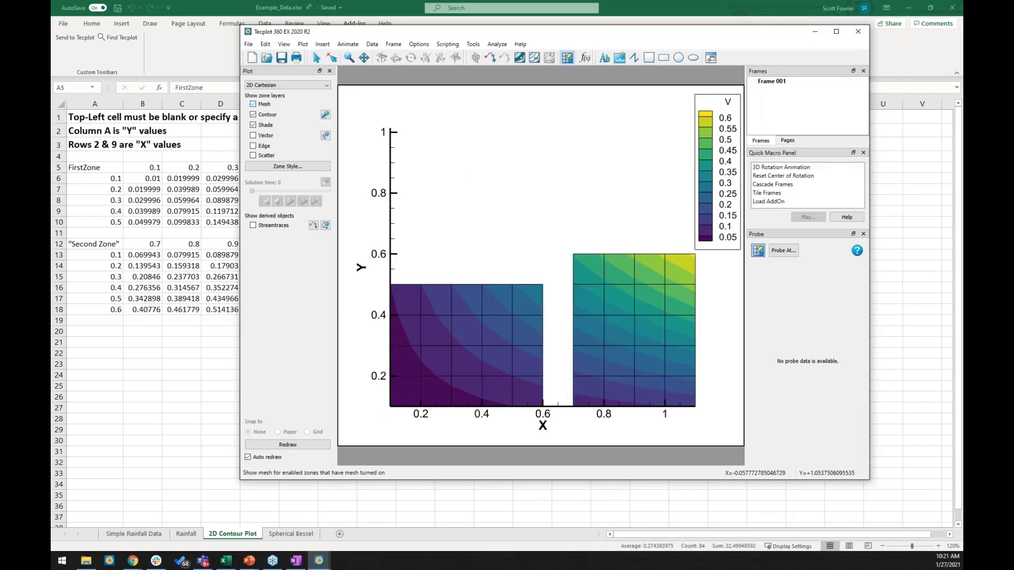
# - Probe a point inside each zone, plus Second Zone's exact grid nodes at X 1, Y 0.5 and X 1.1, Y 0.6
pyautogui.click(471, 332)
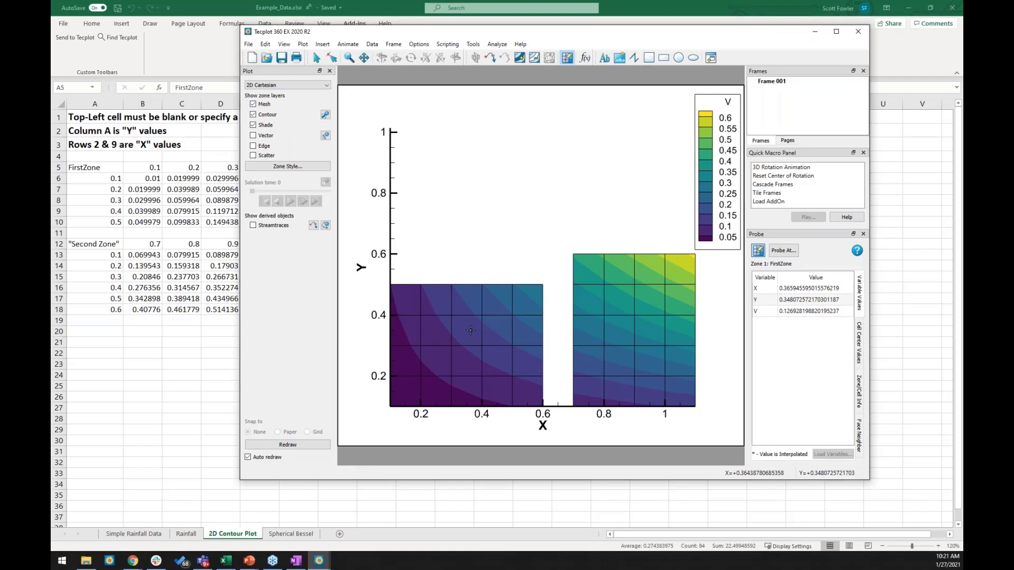
pyautogui.click(679, 268)
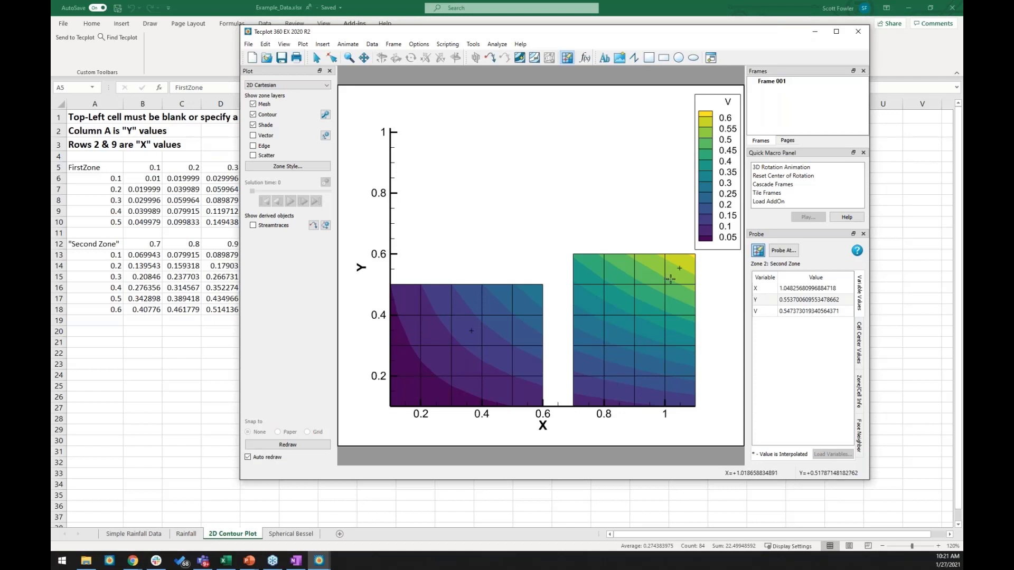
pyautogui.keyDown('ctrl'); pyautogui.click(670, 279); pyautogui.keyUp('ctrl')
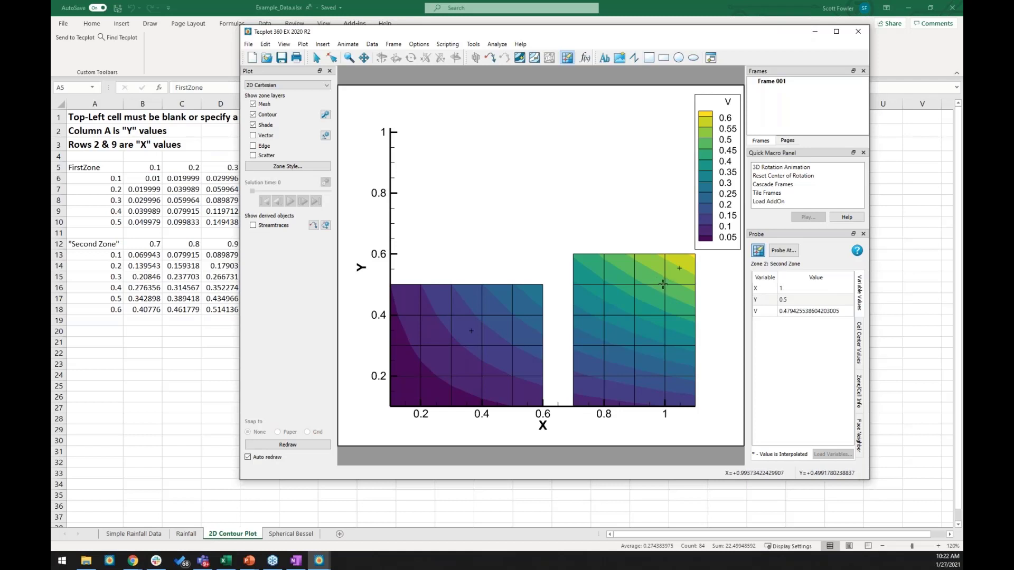
pyautogui.keyDown('ctrl'); pyautogui.click(692, 256); pyautogui.keyUp('ctrl')
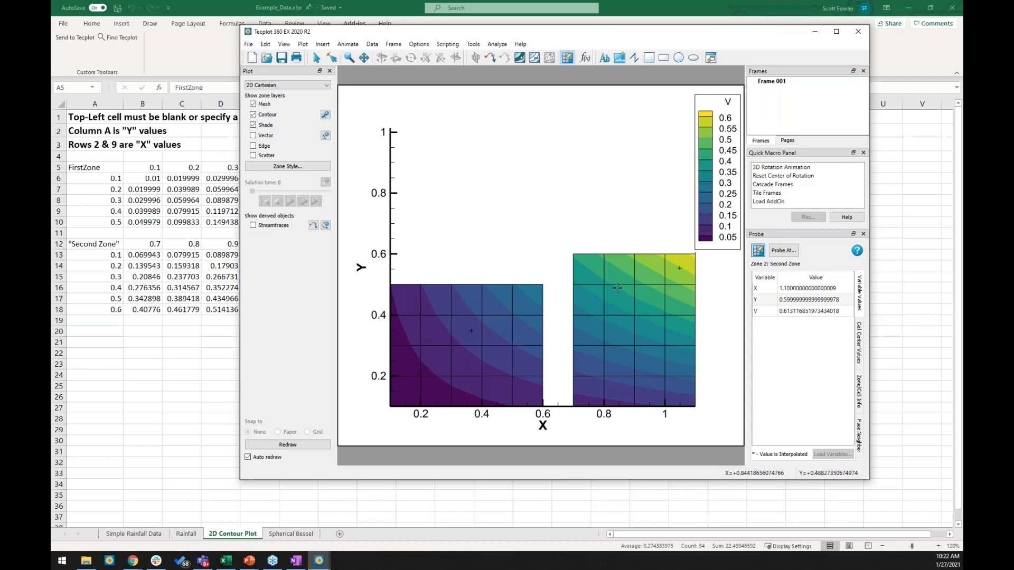
# - Draw a diagonal polyline across Second Zone from about X 0.73, Y 0.57 to X 1.05, Y 0.16, and extract points along it
pyautogui.click(634, 58)
pyautogui.click(597, 283)
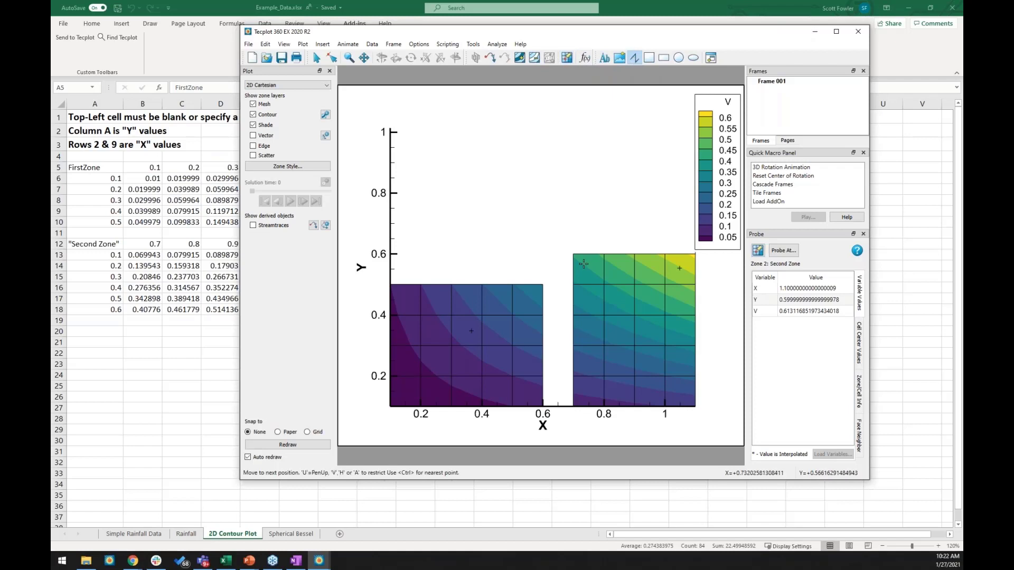
pyautogui.doubleClick(681, 389)
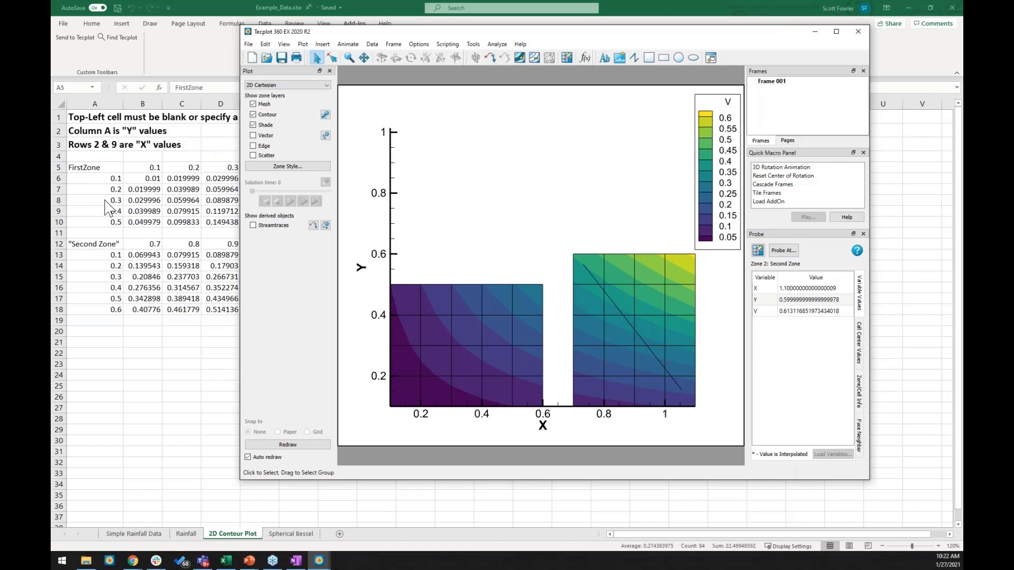
pyautogui.click(614, 306)
pyautogui.rightClick(614, 305)
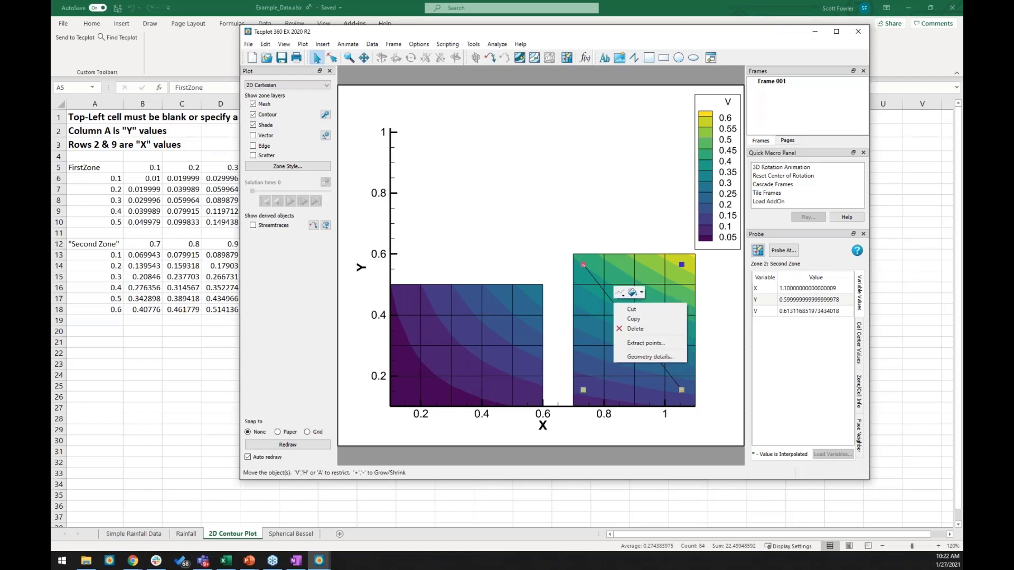
pyautogui.click(642, 345)
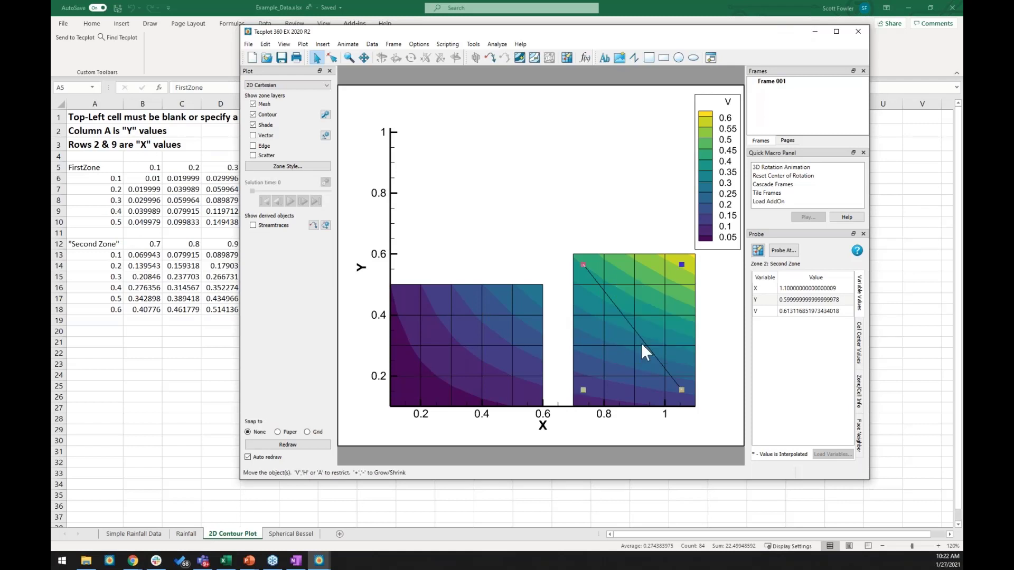
pyautogui.click(522, 292)
# - Inspect the data set information for the Extracted Points zone, including its dimensions and X range
pyautogui.click(372, 44)
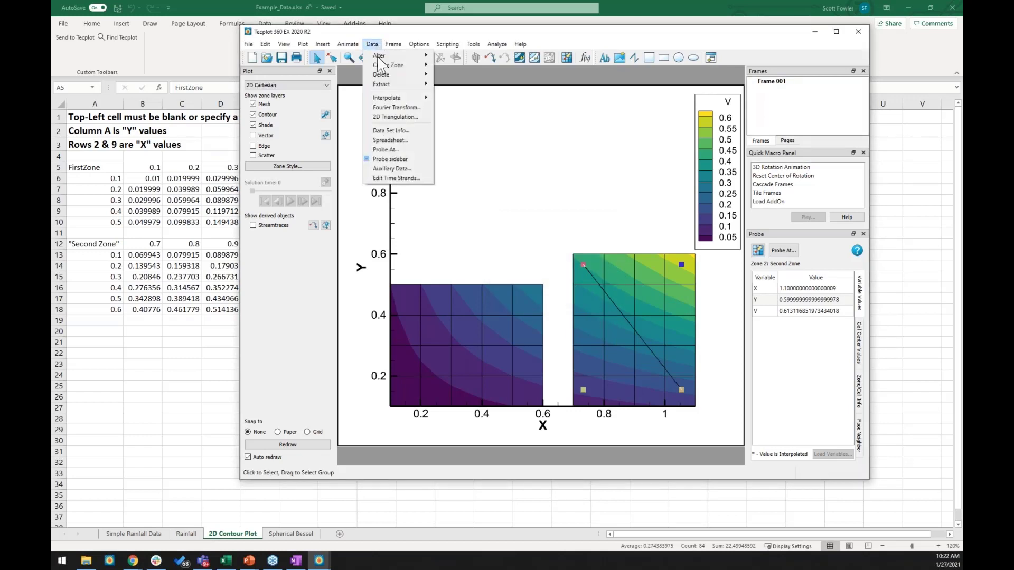
pyautogui.click(391, 131)
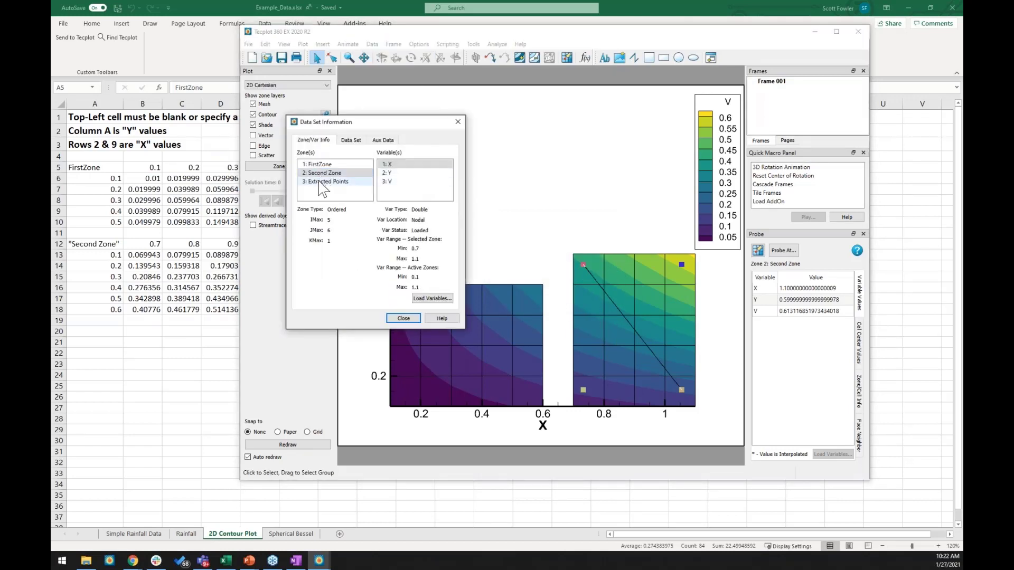
pyautogui.click(333, 191)
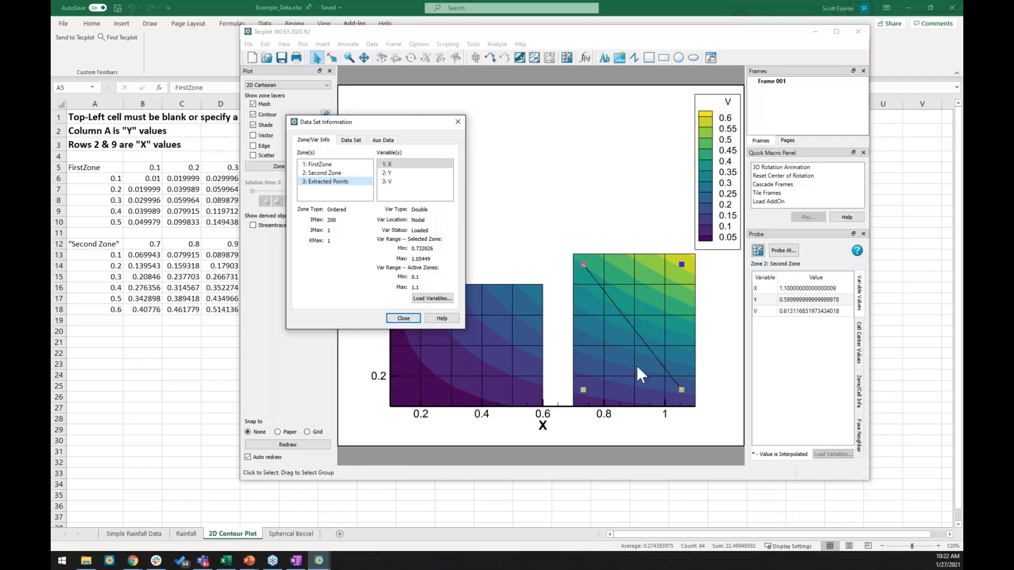
pyautogui.click(403, 318)
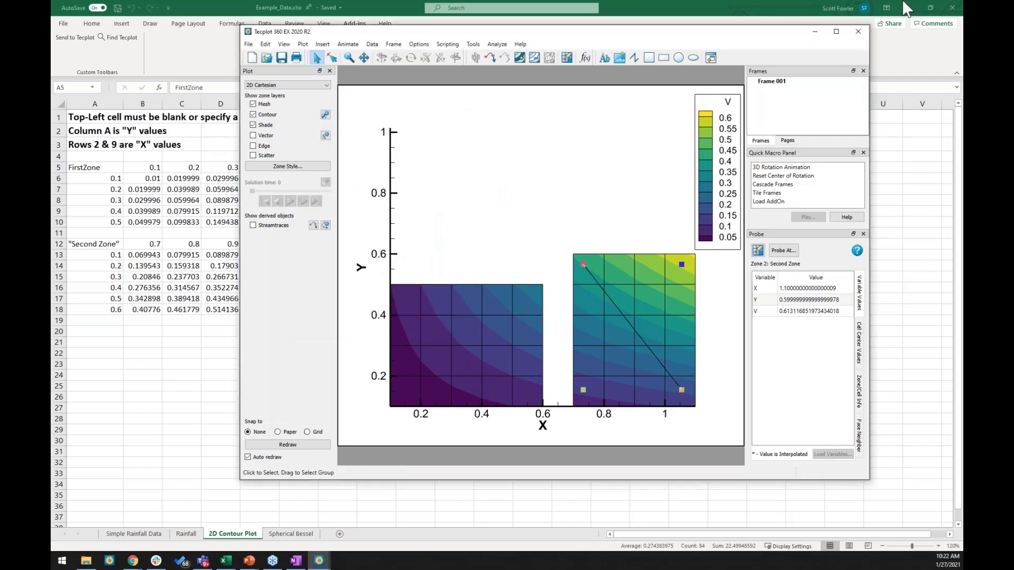
# - Close the two-zone plot without saving the layout, and send the Spherical Bessel sheet's table from Excel to Tecplot
pyautogui.click(858, 32)
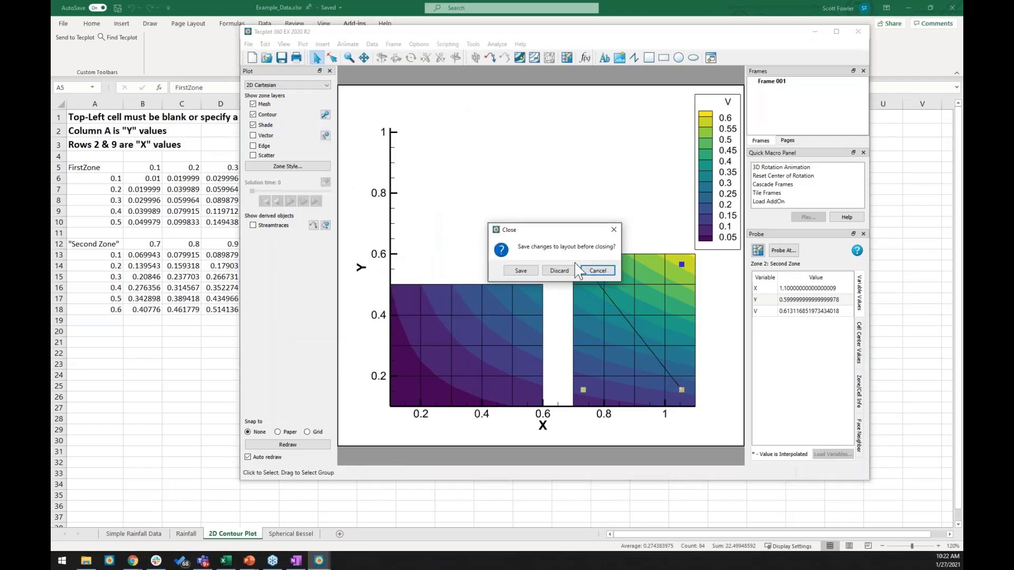
pyautogui.press('Return')
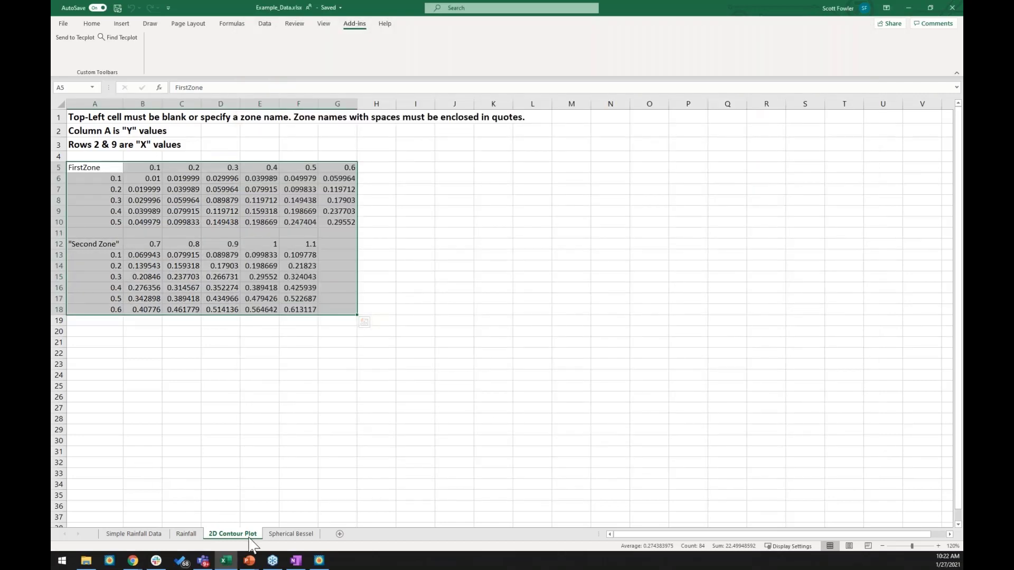
pyautogui.click(291, 535)
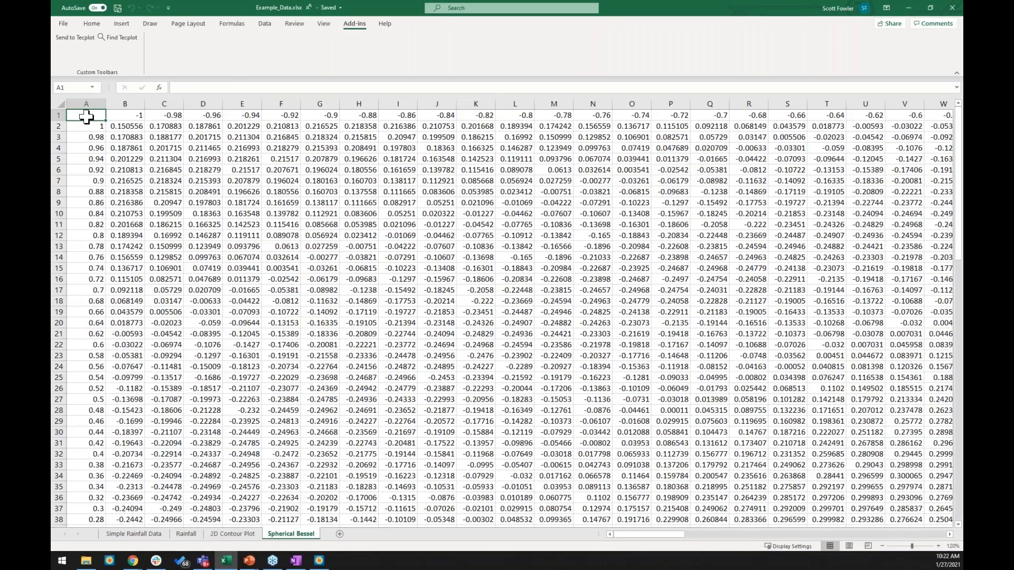
pyautogui.click(75, 38)
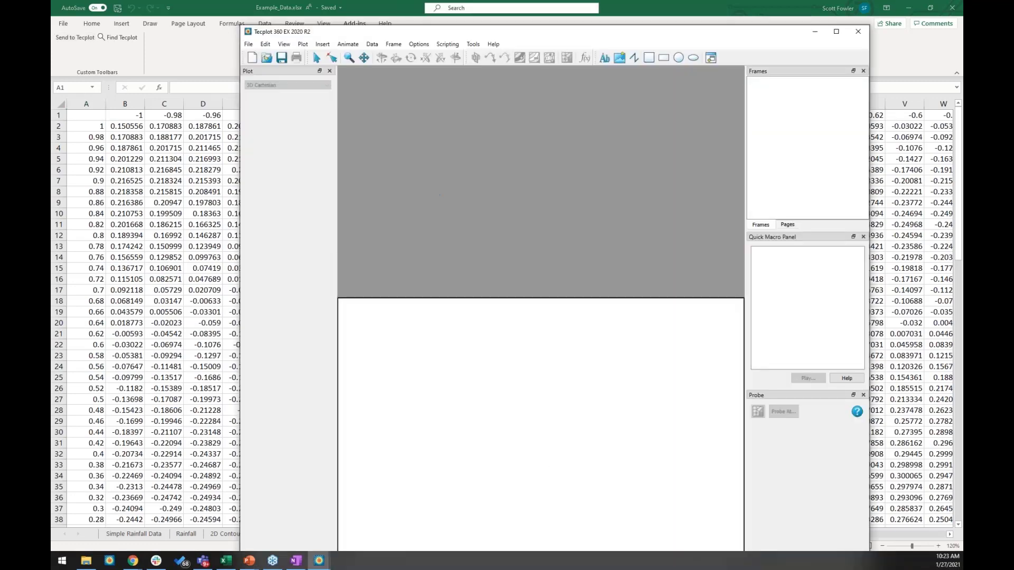
# - Show the Contour layer on the Bessel data and switch the plot type to 3D Cartesian
pyautogui.moveTo(469, 25); pyautogui.dragTo(469, 27)
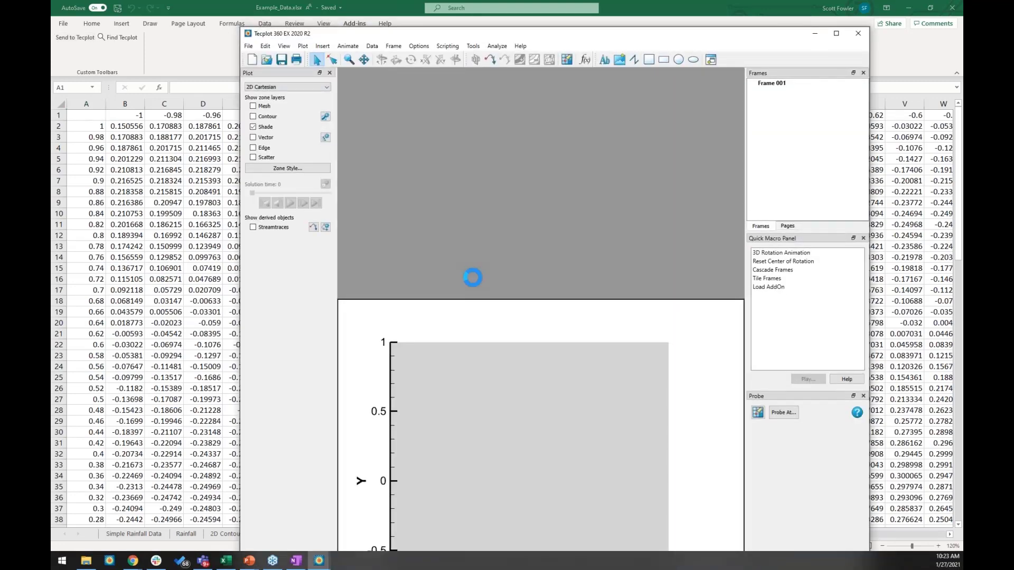
pyautogui.moveTo(472, 277); pyautogui.dragTo(438, 61)
pyautogui.moveTo(629, 495); pyautogui.dragTo(891, 497)
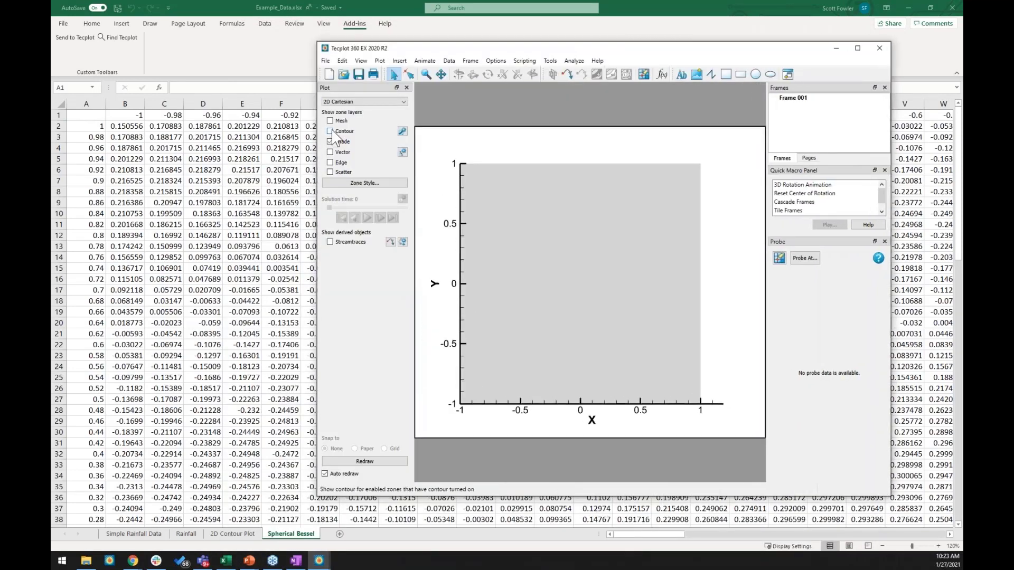
pyautogui.click(331, 131)
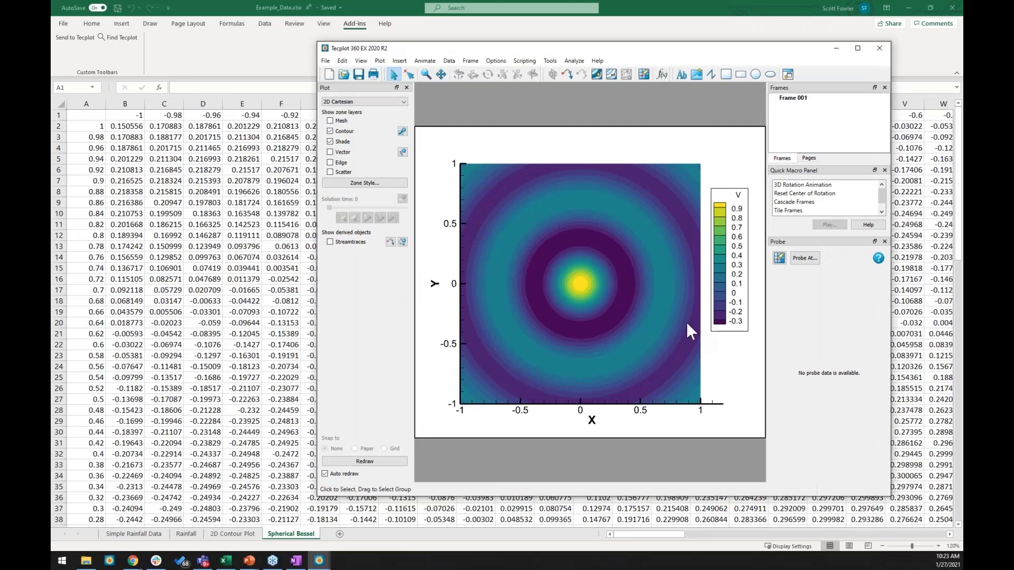
pyautogui.click(344, 101)
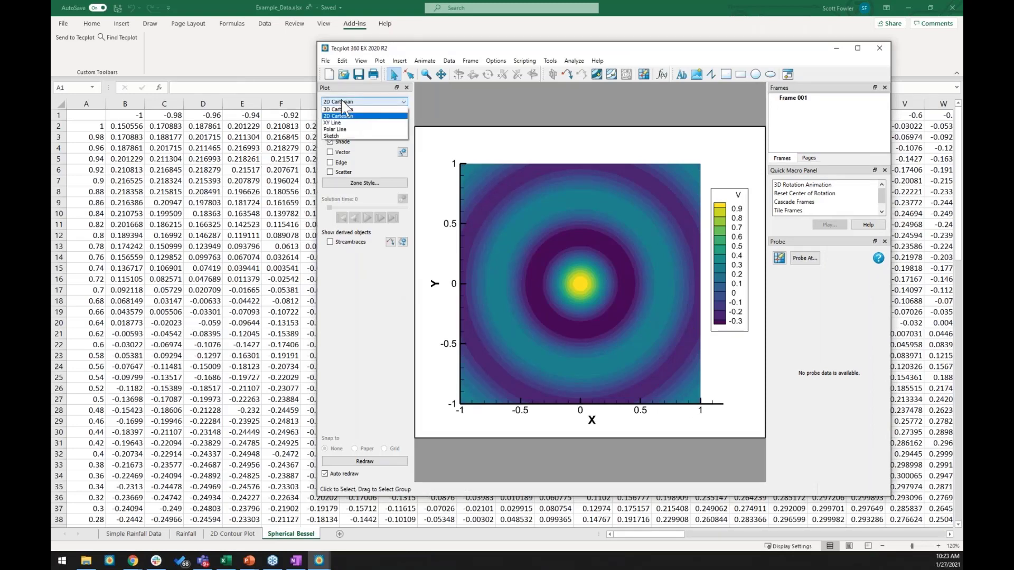
pyautogui.click(344, 109)
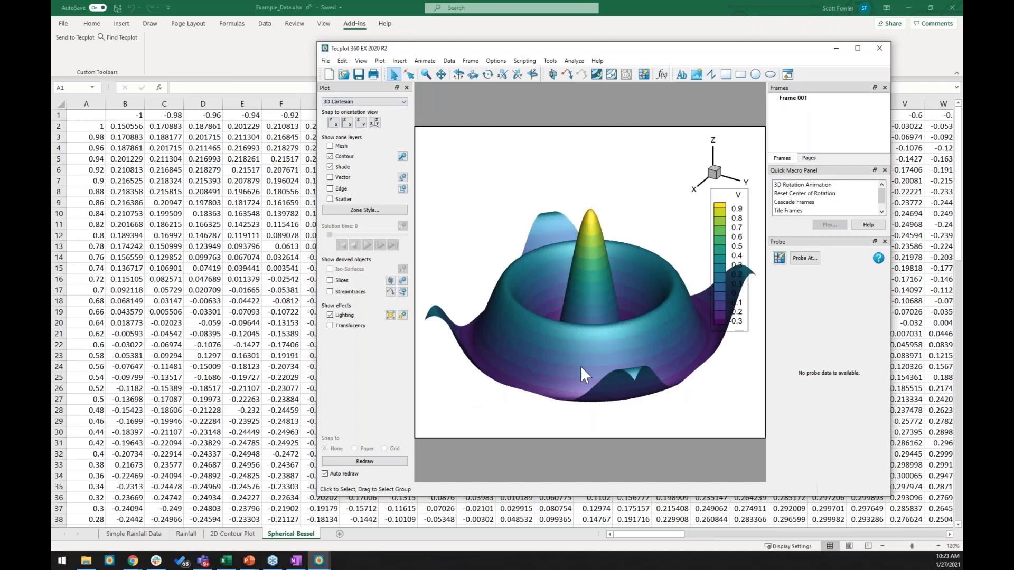
# - Show a slice on the Bessel surface and position it across the ring beside the central peak, rotating the surface to show the cut
pyautogui.click(474, 74)
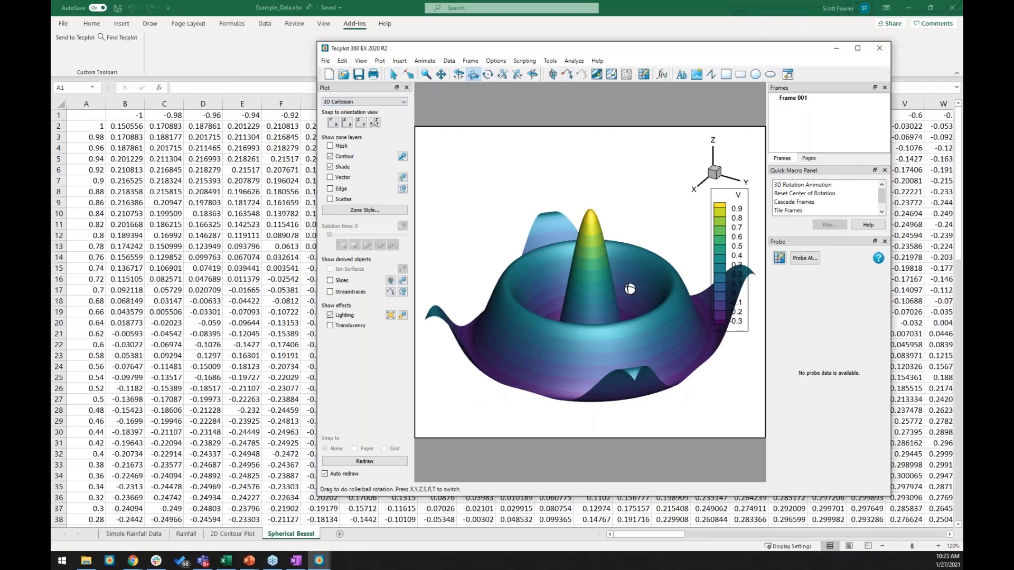
pyautogui.moveTo(631, 291); pyautogui.dragTo(611, 319)
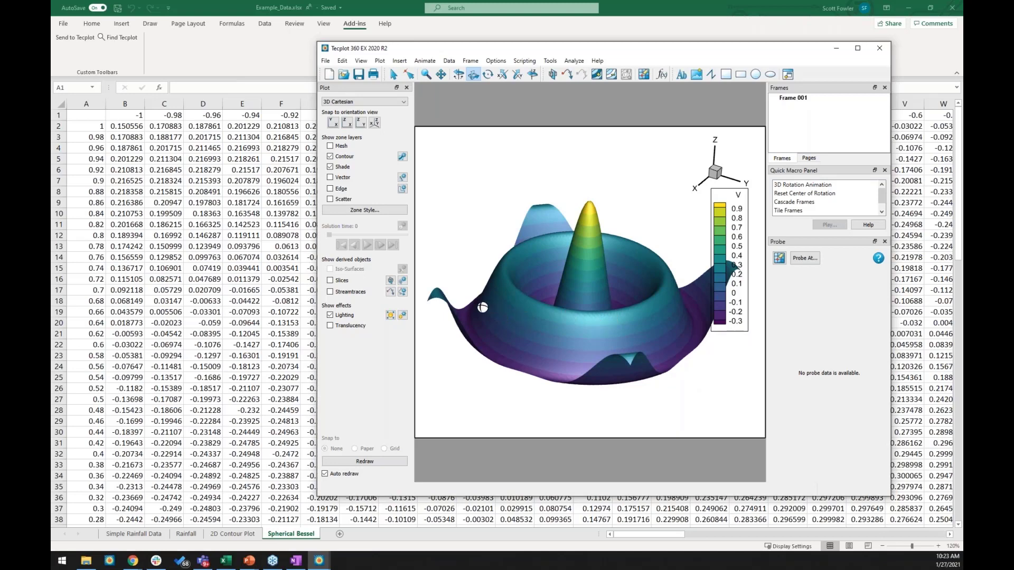
pyautogui.click(390, 280)
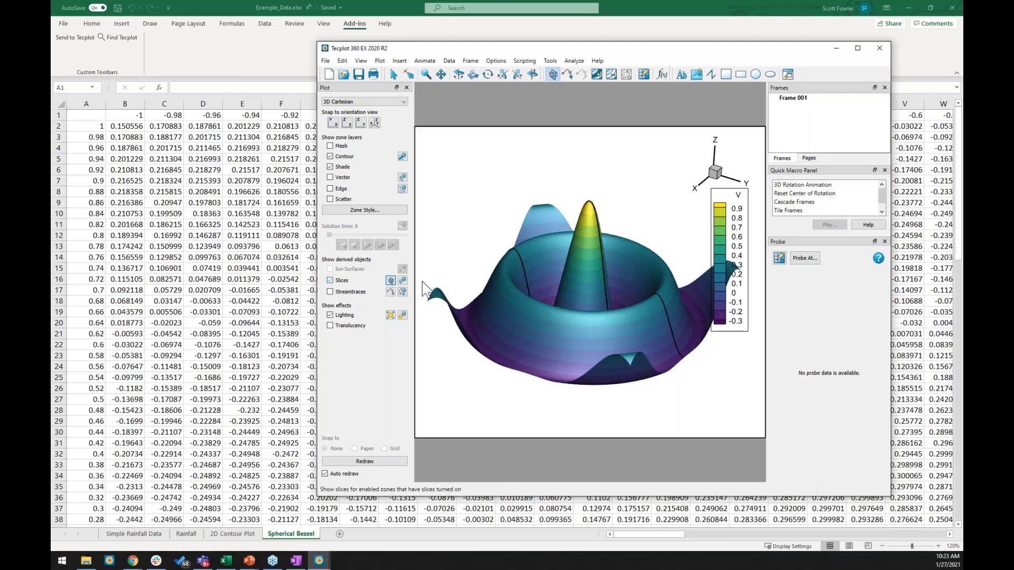
pyautogui.click(504, 307)
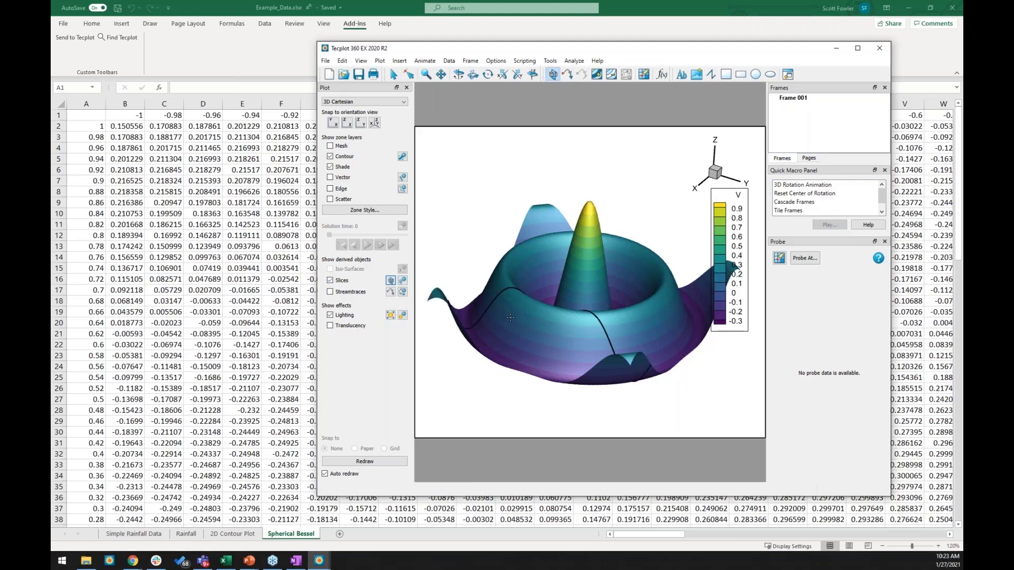
pyautogui.moveTo(510, 317); pyautogui.dragTo(523, 326)
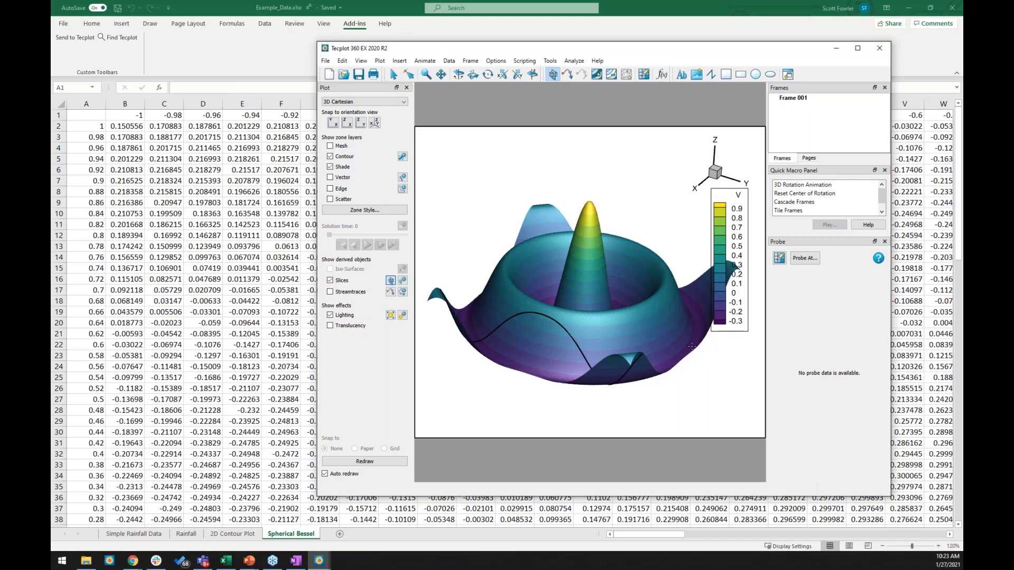
pyautogui.keyDown('ctrl'); pyautogui.moveTo(692, 346); pyautogui.dragTo(509, 340, button='right'); pyautogui.keyUp('ctrl')
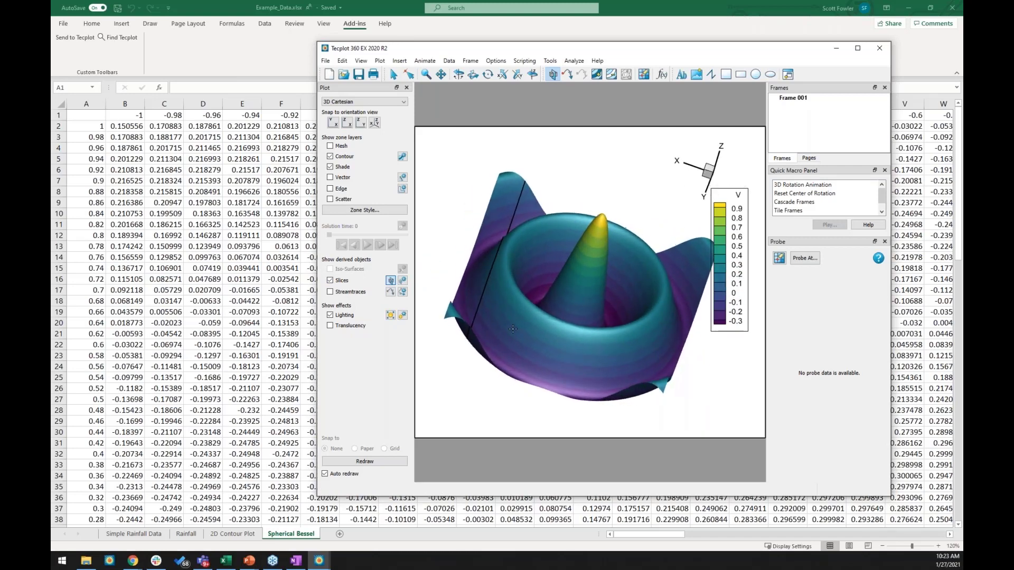
pyautogui.moveTo(490, 339); pyautogui.dragTo(505, 339)
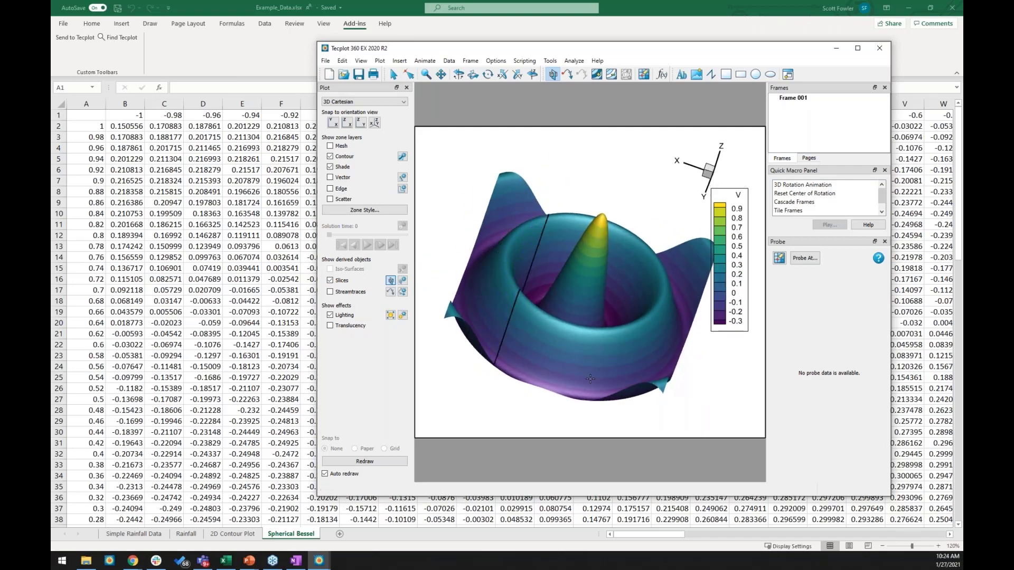
pyautogui.keyDown('ctrl'); pyautogui.moveTo(499, 336); pyautogui.dragTo(456, 308, button='right'); pyautogui.keyUp('ctrl')
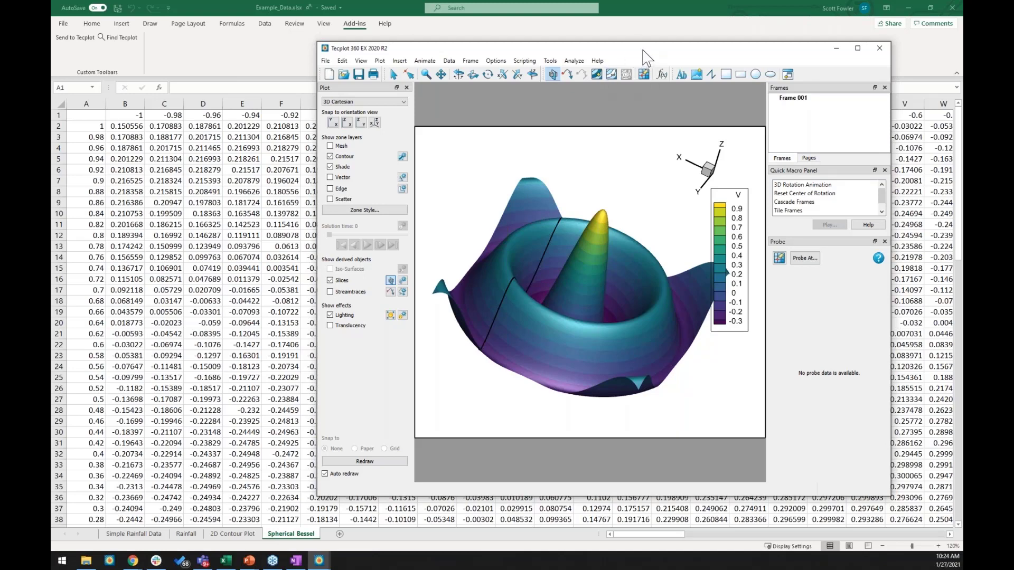
# - Paste the 3D plot frame into the Spherical Bessel sheet as a smaller picture placed over the table, and delete the picture
pyautogui.moveTo(655, 57); pyautogui.dragTo(695, 53)
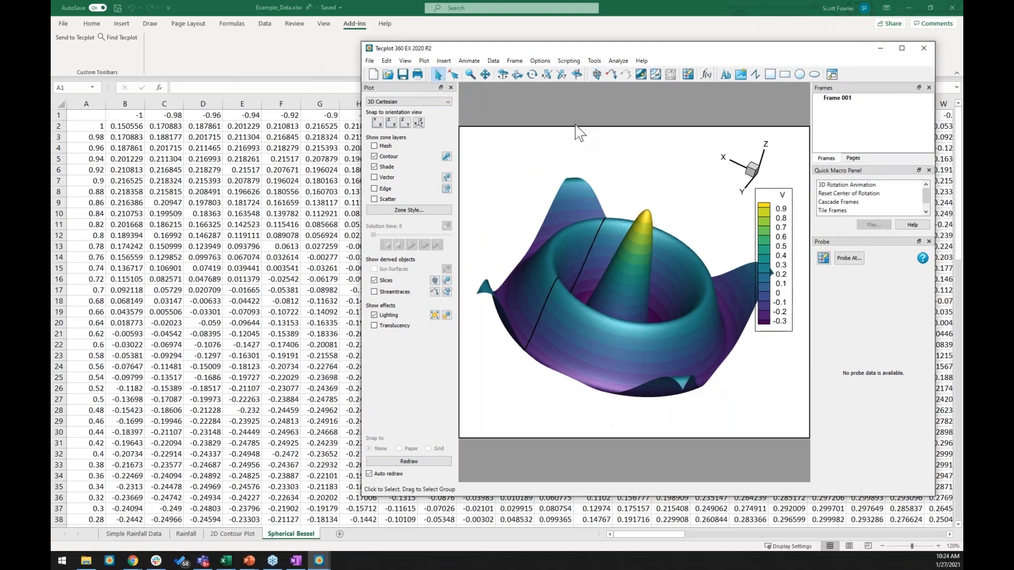
pyautogui.click(577, 127)
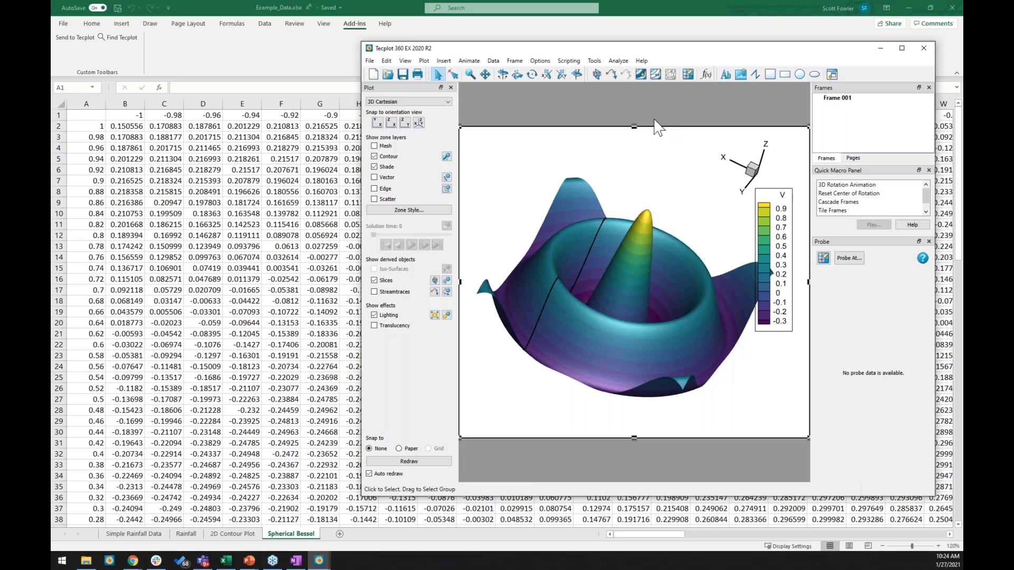
pyautogui.click(710, 19)
pyautogui.hotkey('ctrl', 'v')
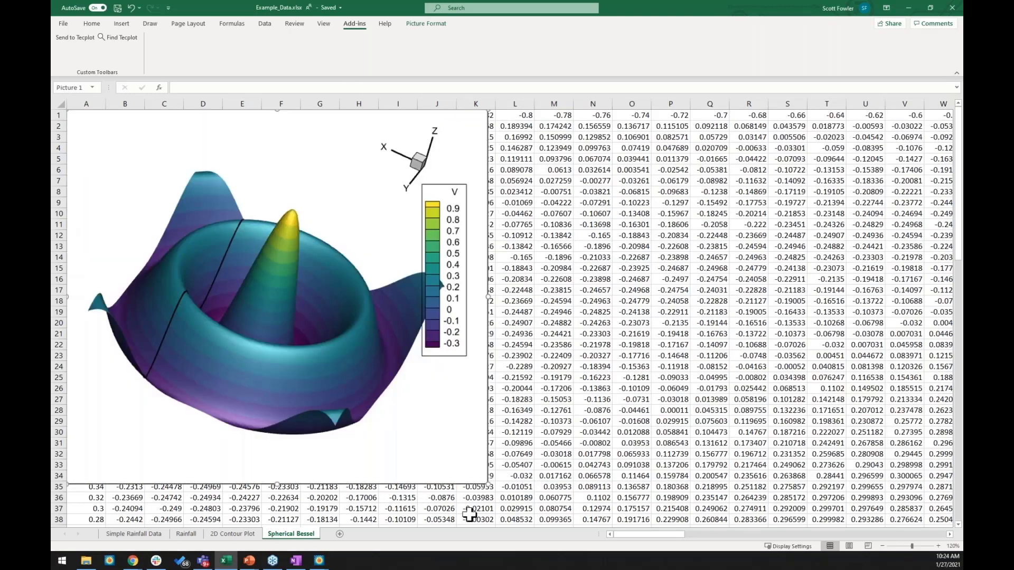
pyautogui.moveTo(488, 483); pyautogui.dragTo(408, 413)
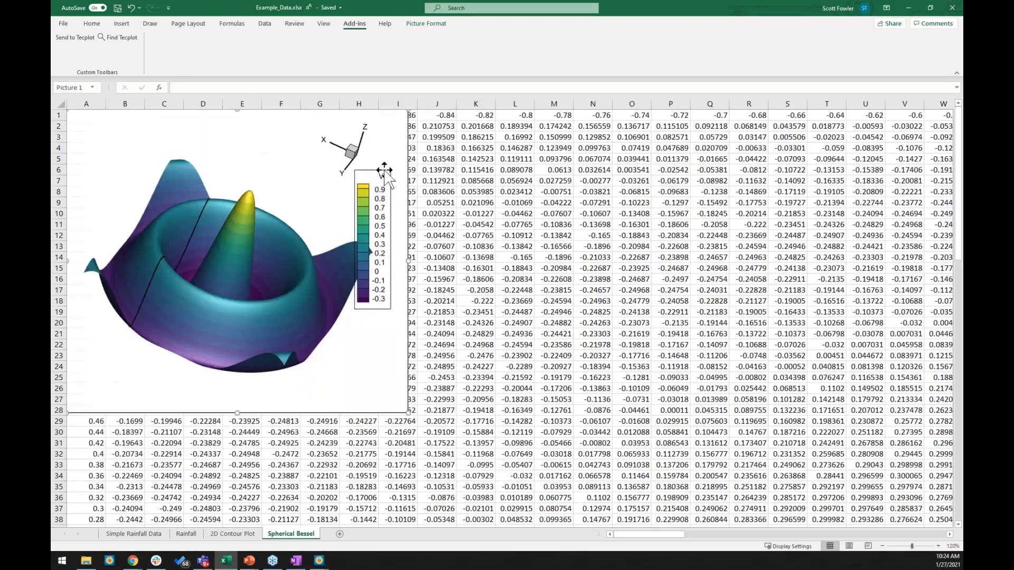
pyautogui.moveTo(402, 155); pyautogui.dragTo(551, 205)
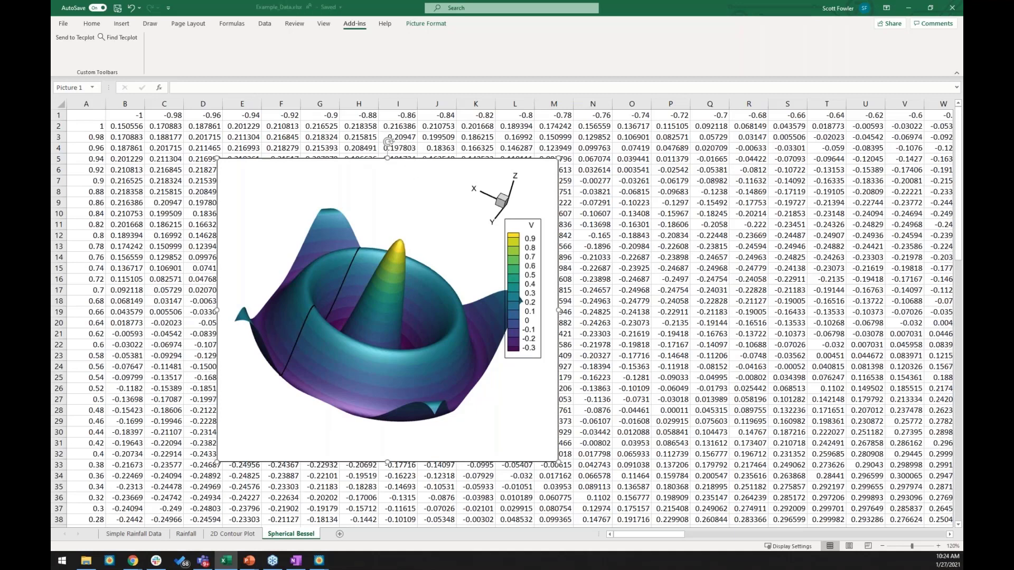
pyautogui.press('Delete')
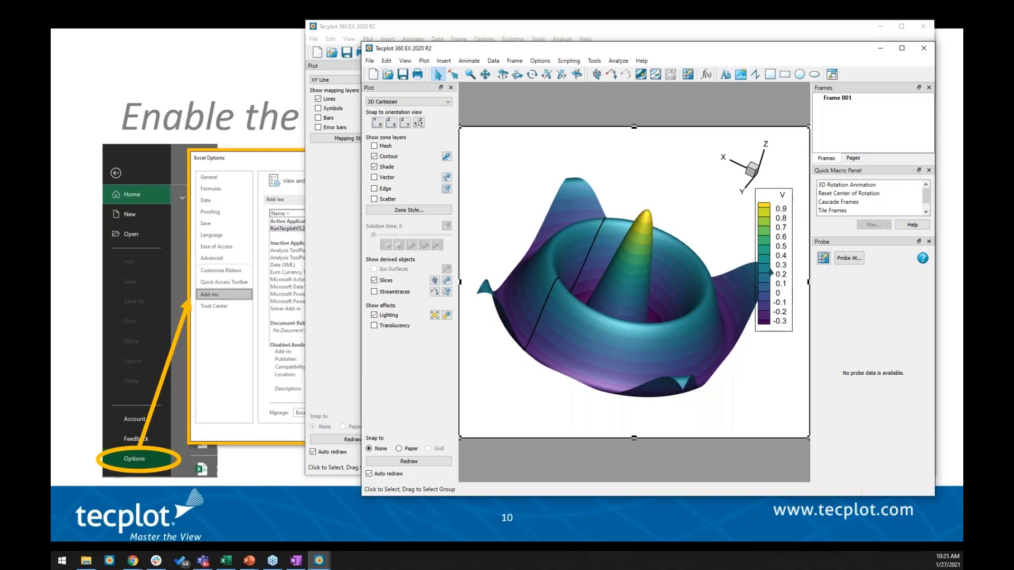
# - Return to the Seattle and Dallas line plot, widen its window, and examine its data set information beside the curves
pyautogui.click(612, 29)
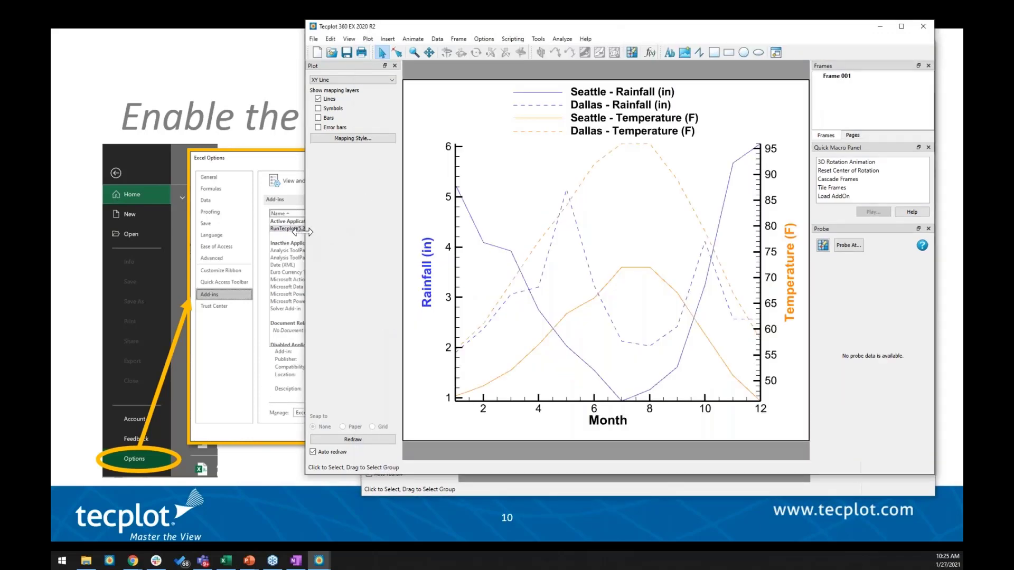
pyautogui.moveTo(304, 231); pyautogui.dragTo(165, 238)
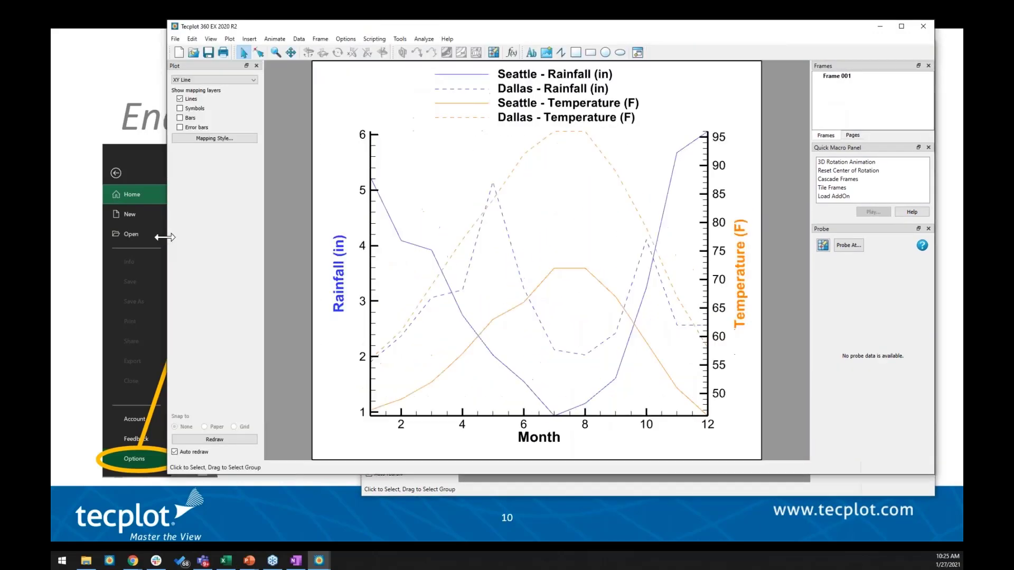
pyautogui.click(299, 39)
pyautogui.click(312, 120)
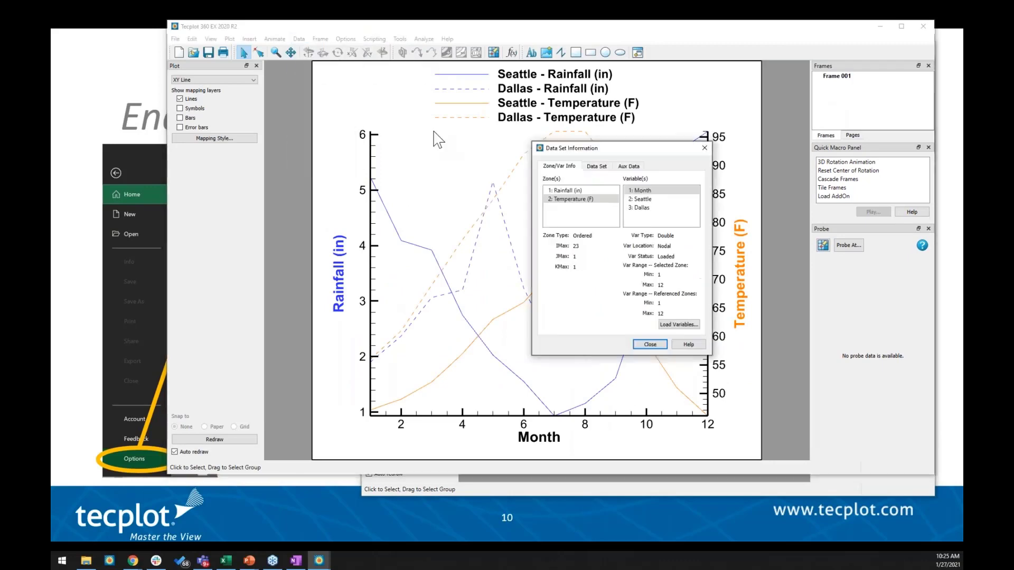
pyautogui.moveTo(655, 148); pyautogui.dragTo(256, 121)
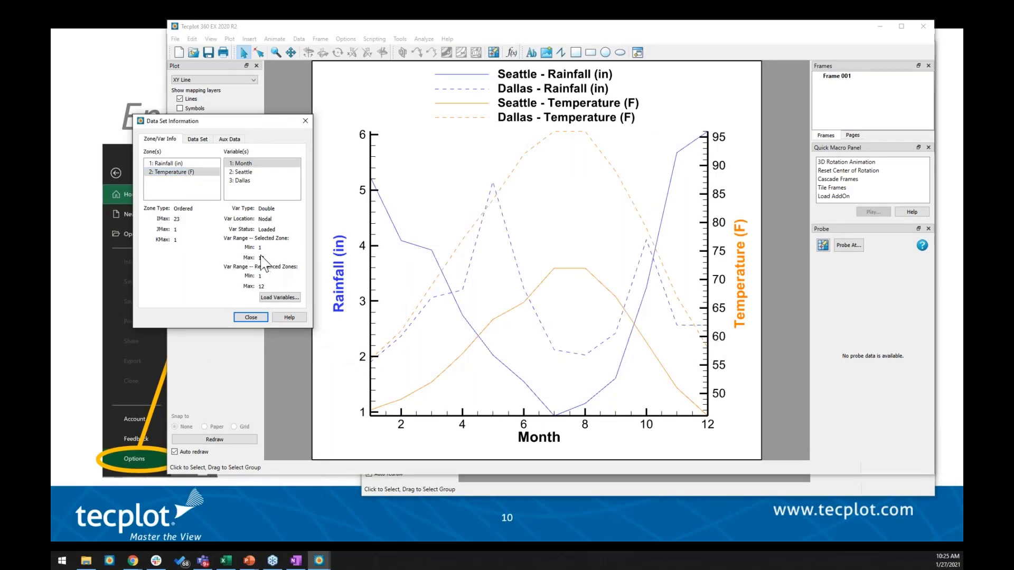
# - Examine the Rainfall (in) zone's size and Month variable range in the data set information
pyautogui.click(199, 164)
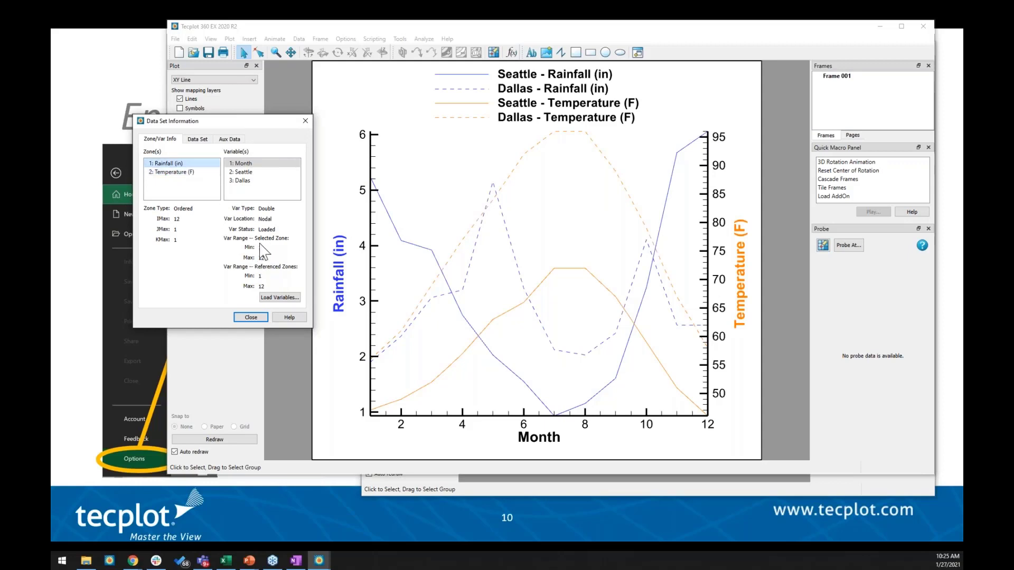
pyautogui.click(235, 164)
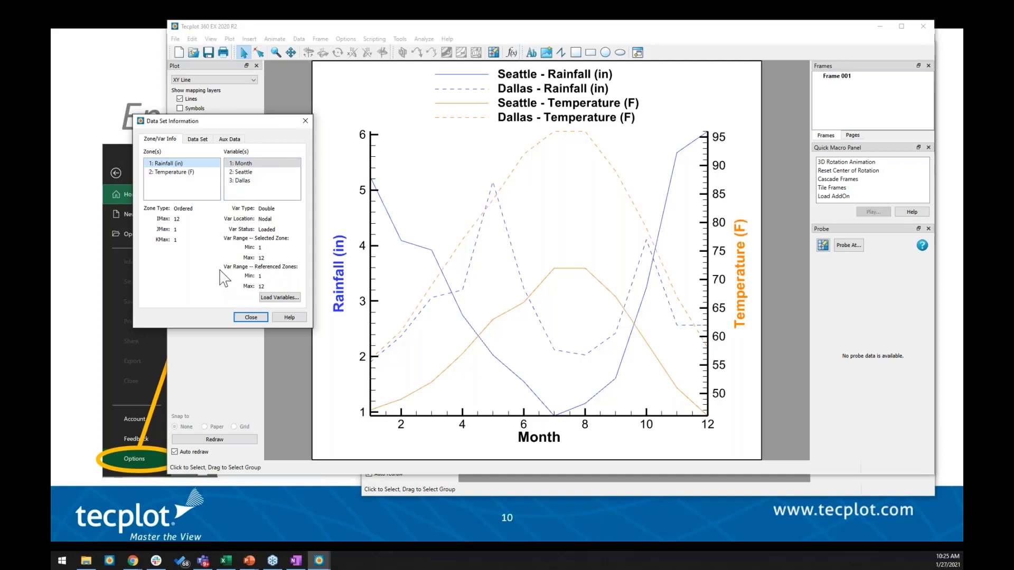
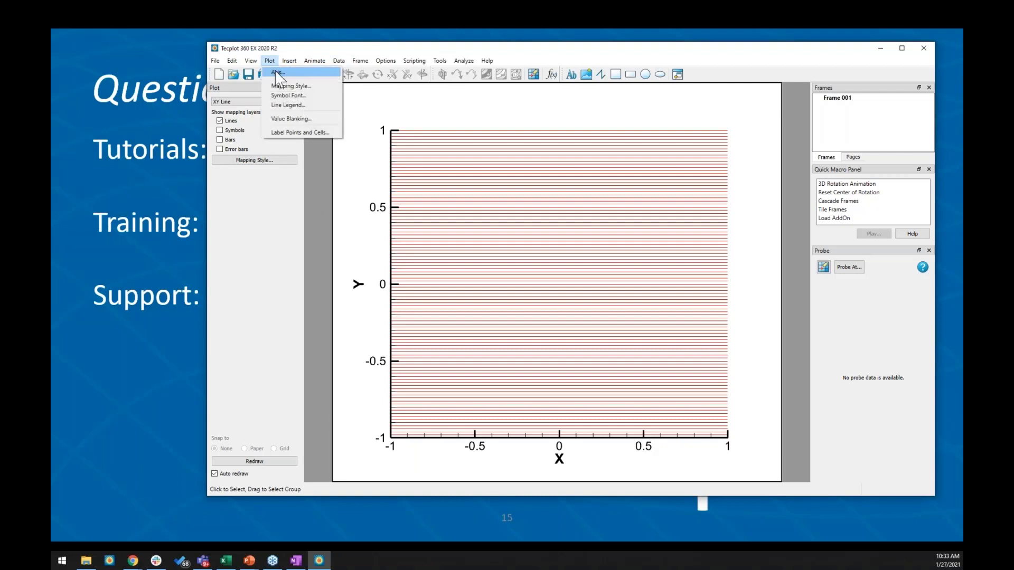
# - Look through the X and Y axis settings up to Y5 in the line plot's axis details, including the tick options
pyautogui.click(276, 72)
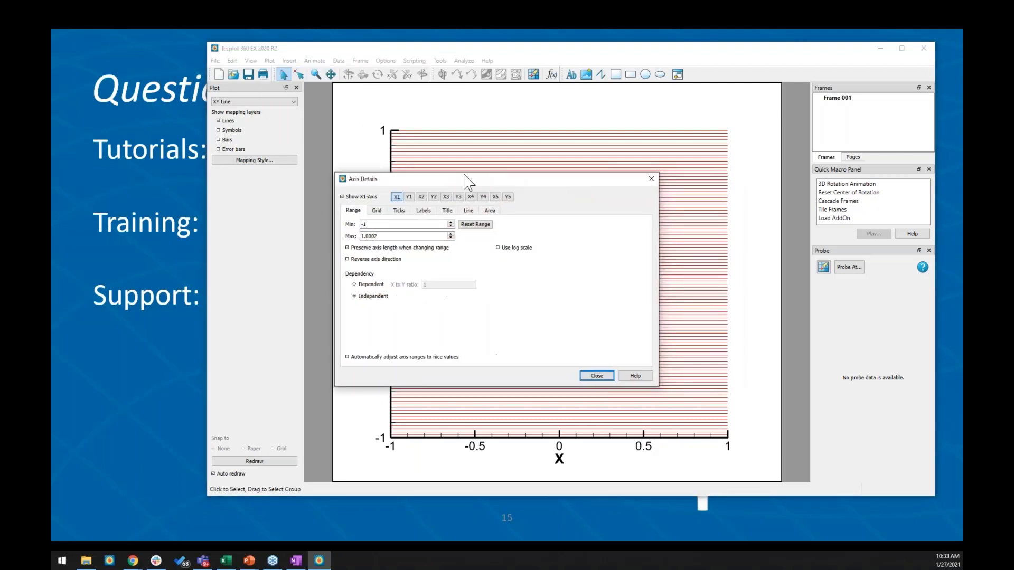
pyautogui.click(393, 195)
pyautogui.click(419, 195)
pyautogui.click(444, 196)
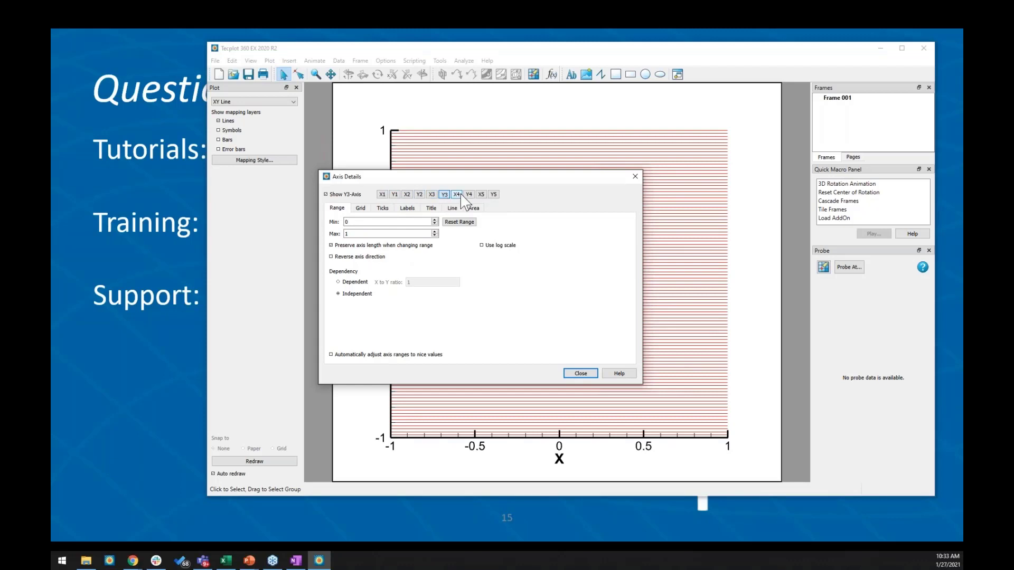
pyautogui.click(469, 195)
pyautogui.click(493, 195)
pyautogui.click(361, 208)
pyautogui.click(384, 209)
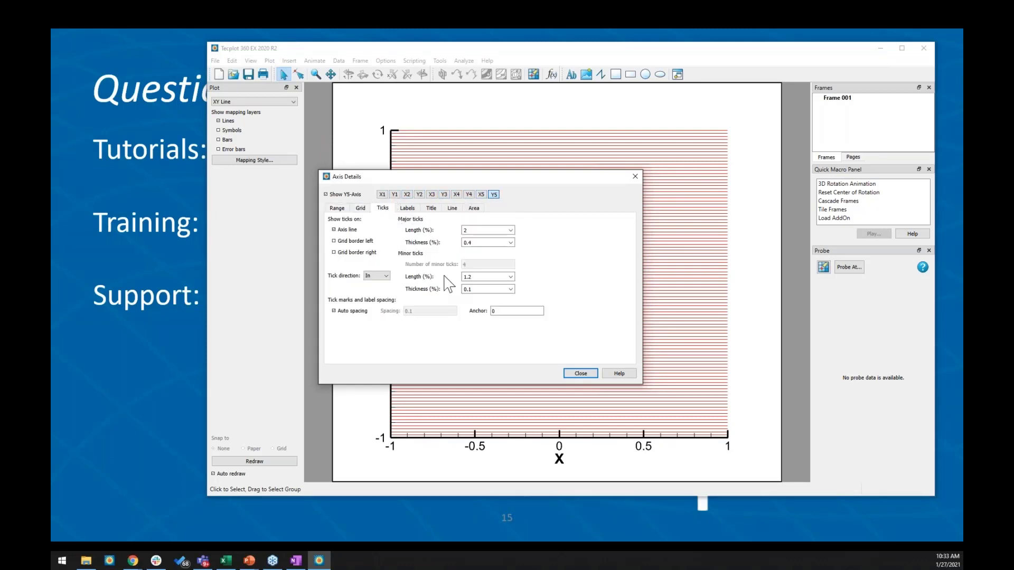
pyautogui.click(581, 374)
pyautogui.click(880, 48)
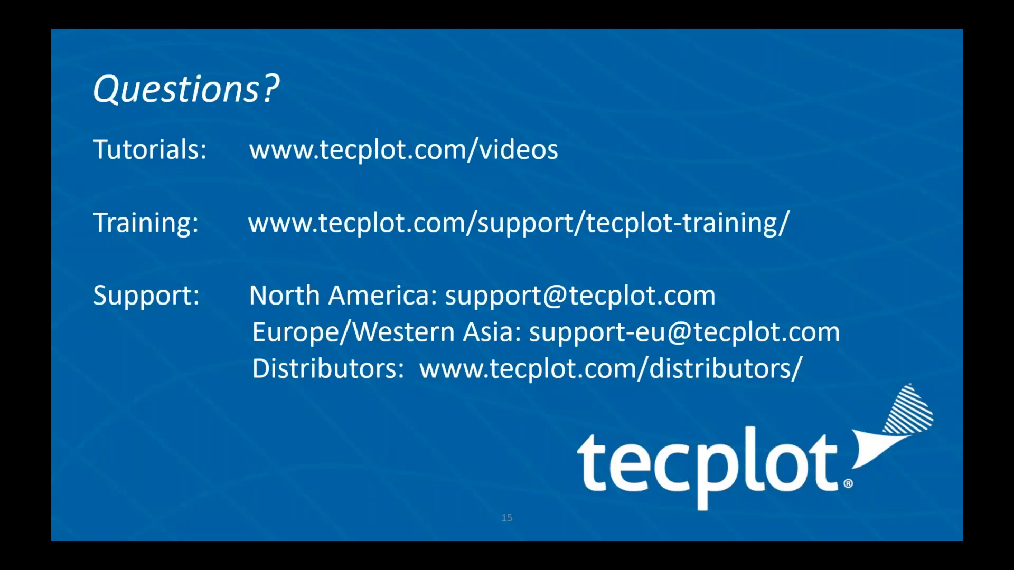
# - Switch the plot type to 3D Cartesian and open the level and color settings of the contour legend
pyautogui.click(319, 561)
pyautogui.click(252, 101)
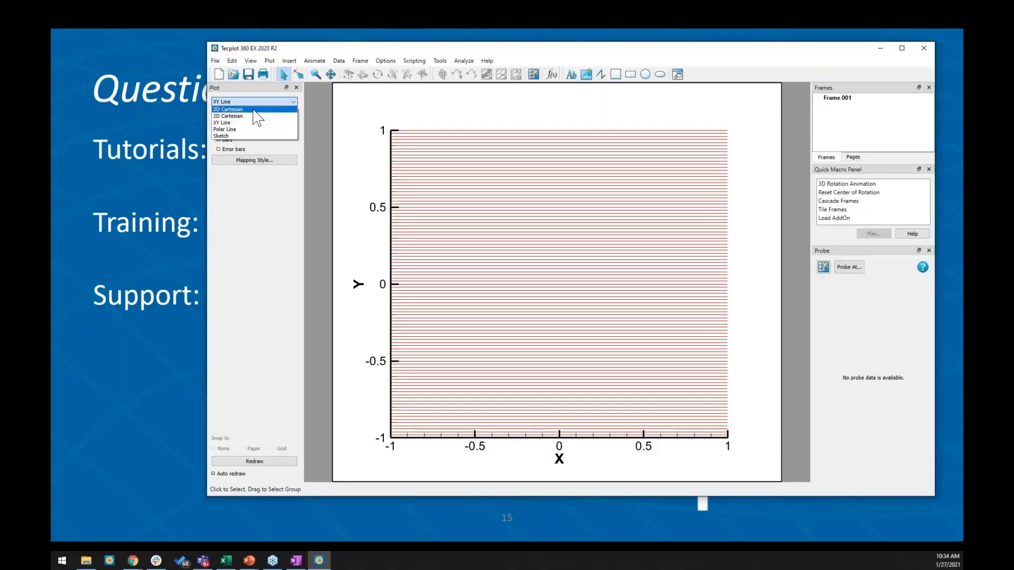
pyautogui.click(253, 109)
pyautogui.doubleClick(720, 218)
pyautogui.moveTo(442, 137); pyautogui.dragTo(222, 133)
pyautogui.click(240, 157)
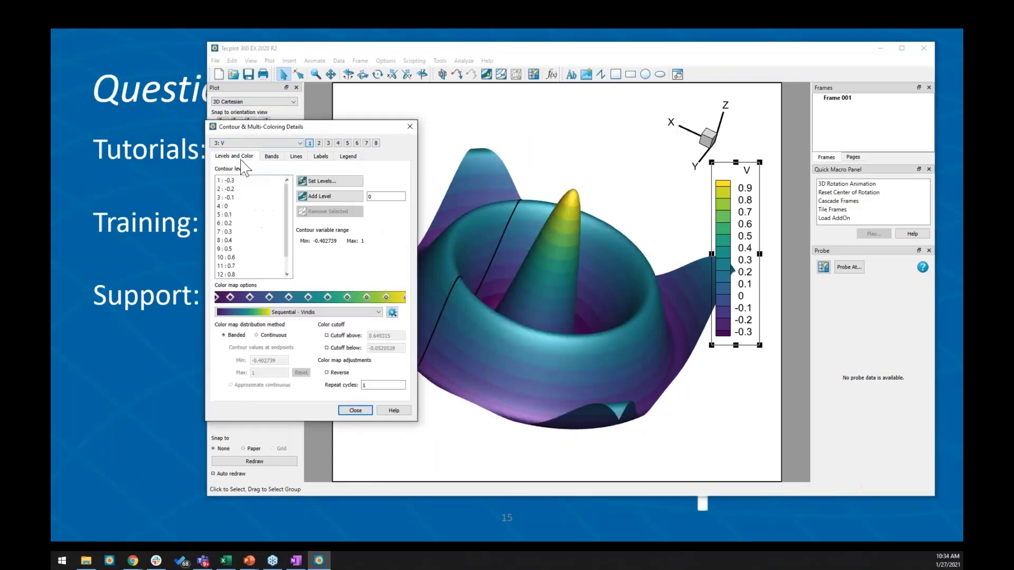
# - Set 13 exact contour levels with the range reset to the contour variable's minimum and maximum
pyautogui.click(319, 182)
pyautogui.click(350, 338)
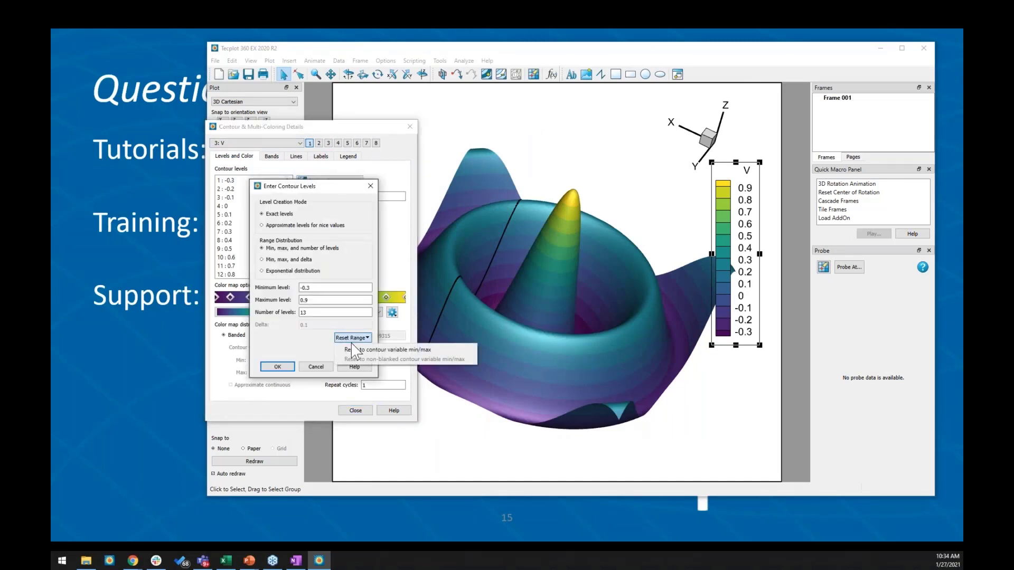
pyautogui.click(357, 351)
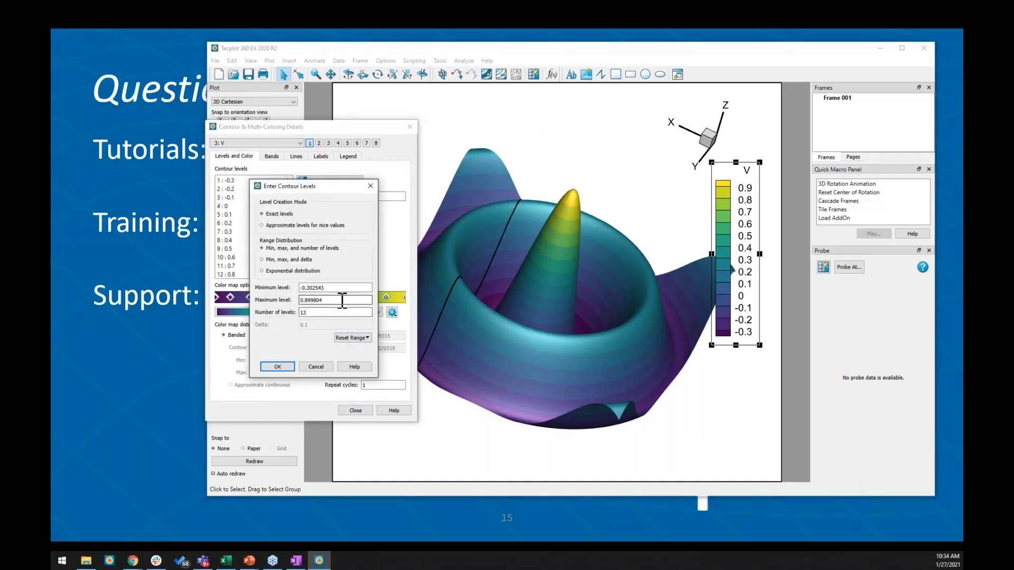
pyautogui.moveTo(337, 188); pyautogui.dragTo(290, 189)
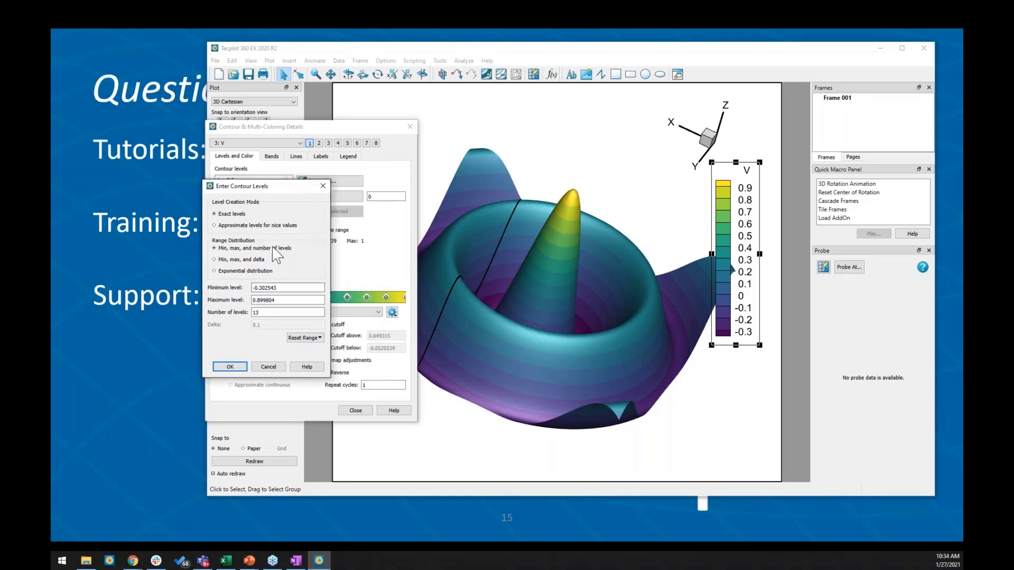
pyautogui.click(230, 367)
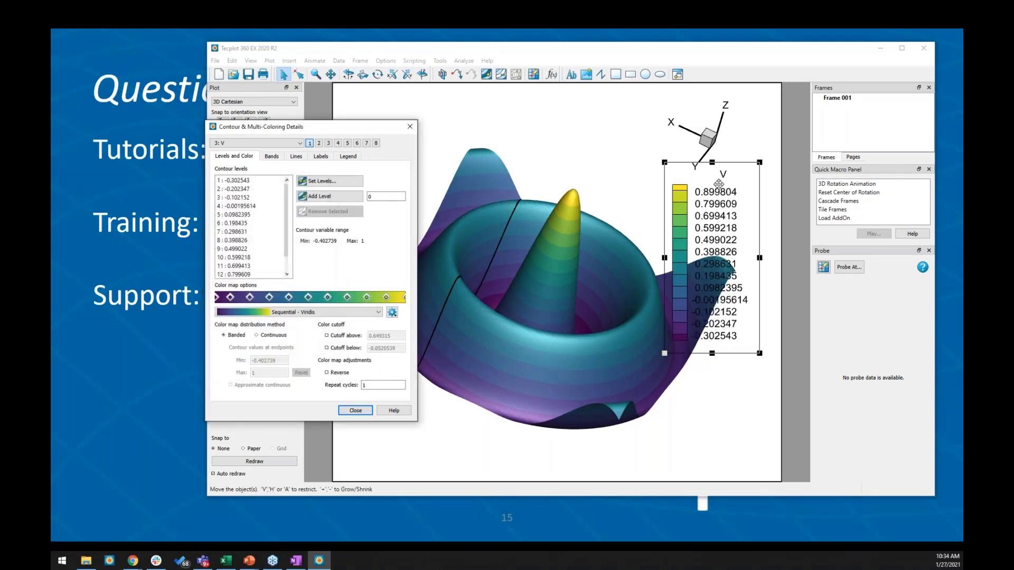
# - Move the contour legend to the right edge of the frame and close the contour details
pyautogui.click(717, 204)
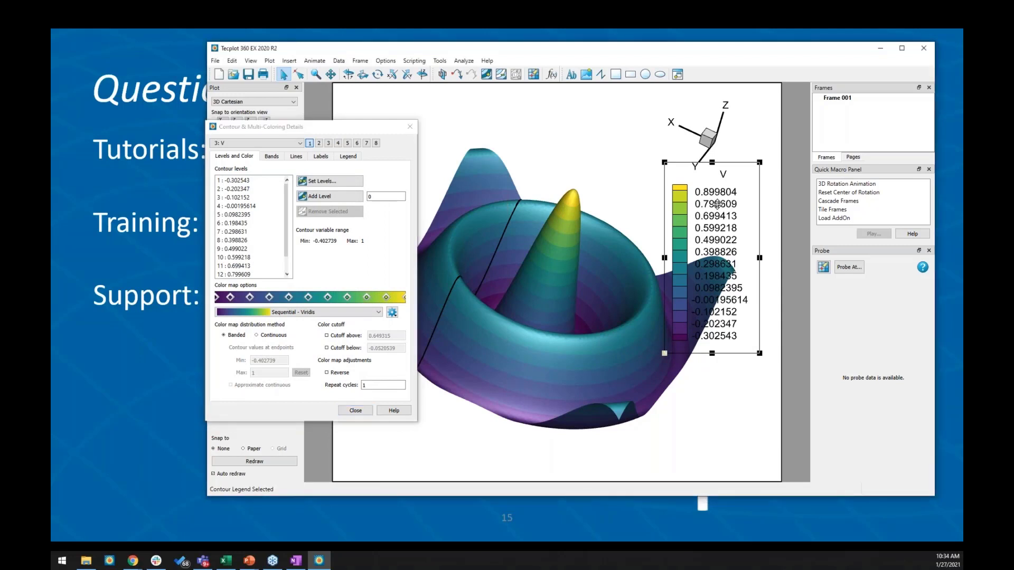
pyautogui.moveTo(719, 186); pyautogui.dragTo(741, 186)
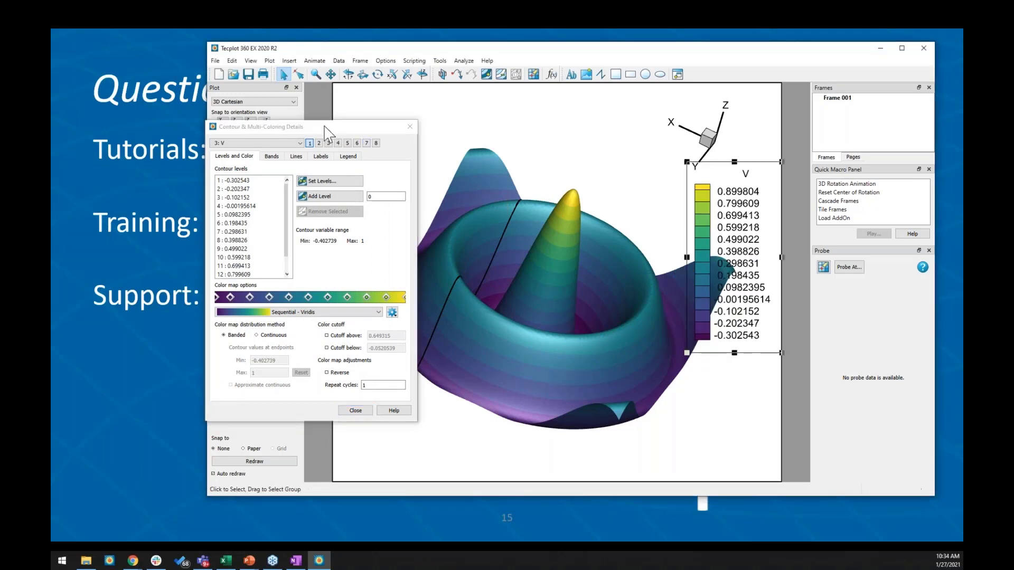
pyautogui.moveTo(324, 131); pyautogui.dragTo(279, 142)
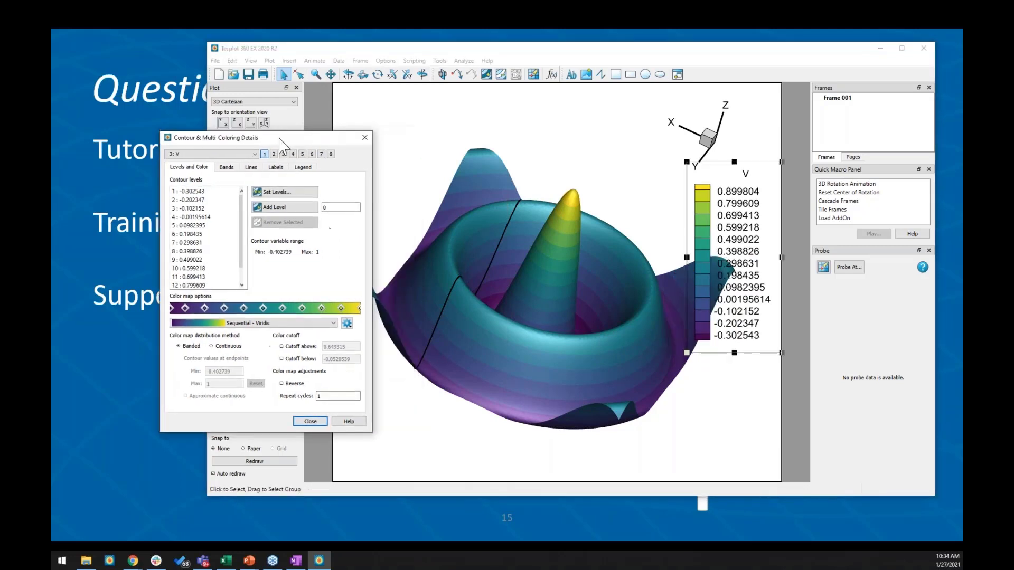
pyautogui.click(310, 421)
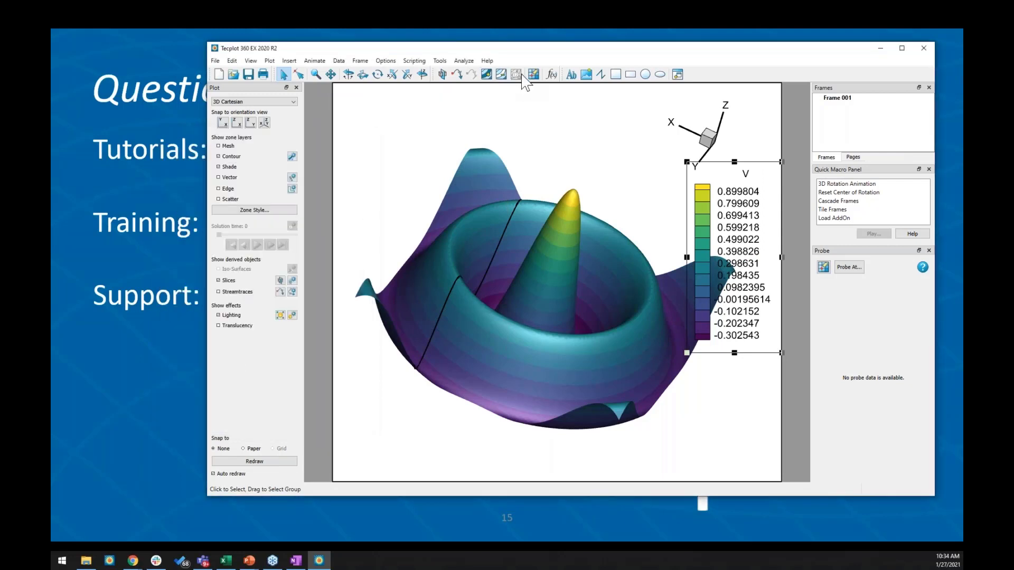
# - Examine the range of variable V in the data set information beside the surface
pyautogui.click(338, 61)
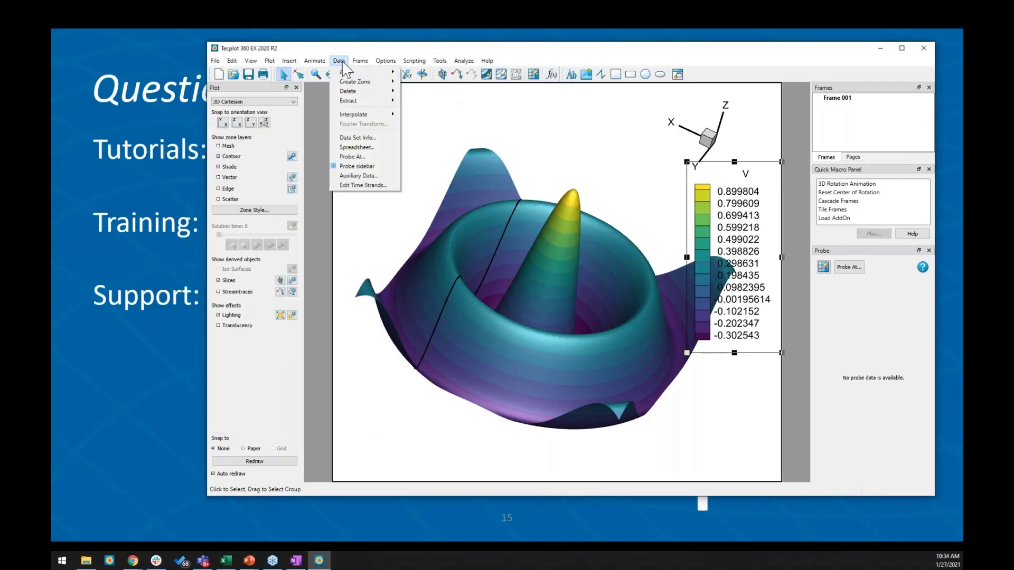
pyautogui.click(358, 138)
pyautogui.moveTo(545, 174); pyautogui.dragTo(314, 164)
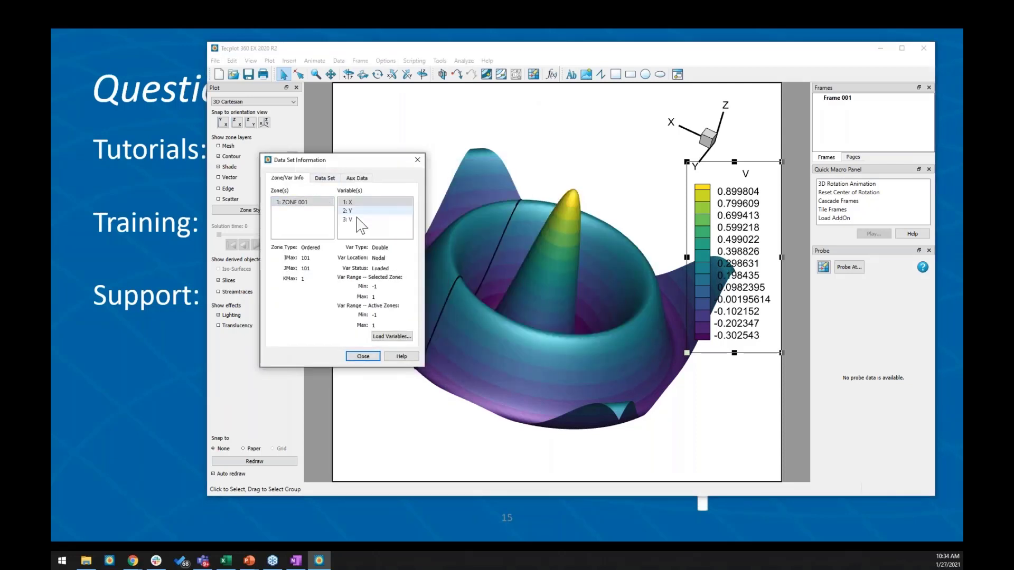
pyautogui.click(348, 219)
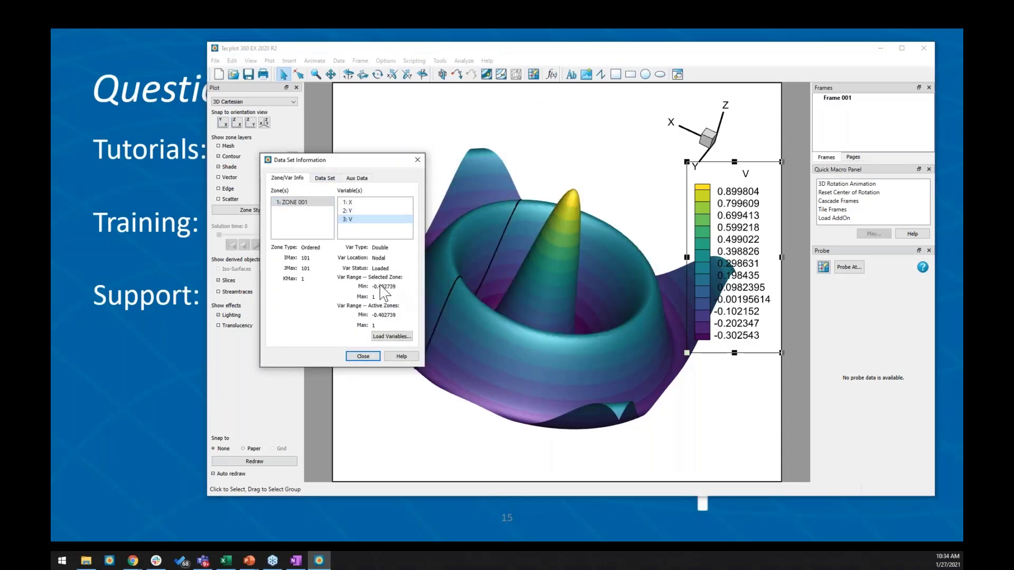
# - Place a text annotation above the surface reading "Min -0.402" and "Max: 1" on separate lines
pyautogui.click(572, 74)
pyautogui.click(537, 108)
pyautogui.write('Min')
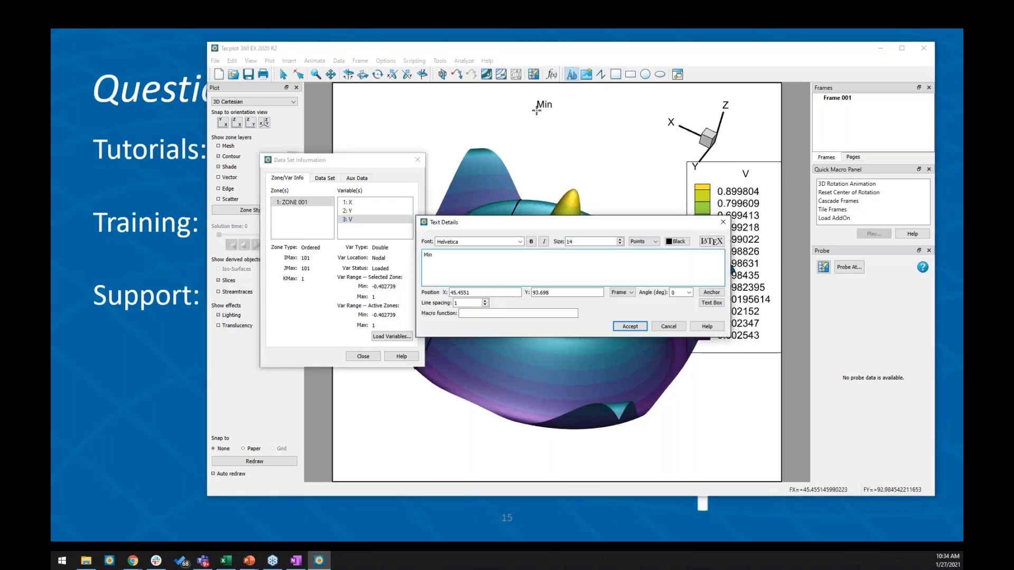
pyautogui.write(' -0.4021')
pyautogui.press('Return')
pyautogui.write('Max: 1')
# - Add the dynamic text lines &(MINZ) and &(MAXZ) below the typed range, and close the data set information
pyautogui.press('Return')
pyautogui.press('Return')
pyautogui.write('&(MA')
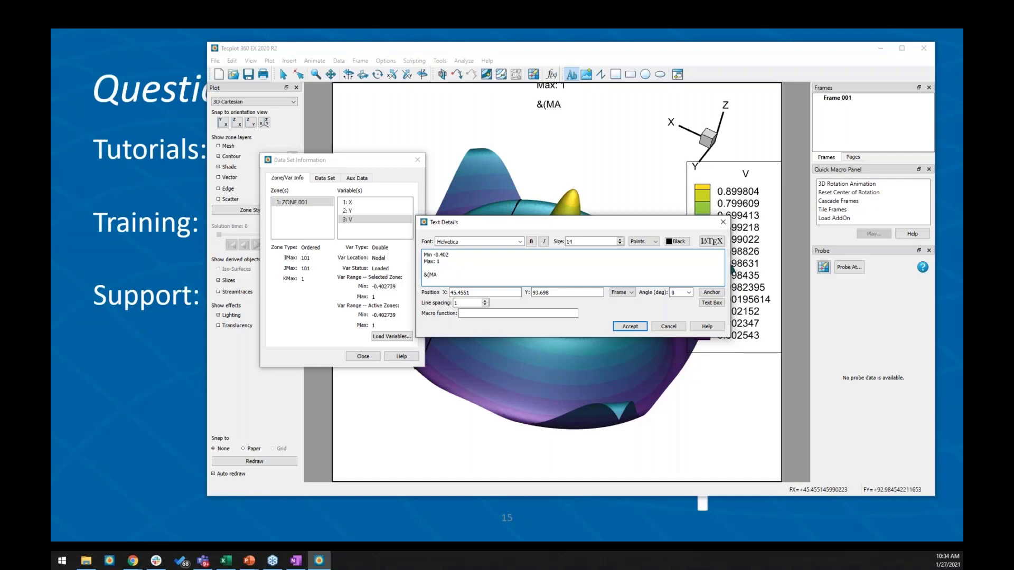
pyautogui.press('BackSpace')
pyautogui.write('INZ)')
pyautogui.press('Return')
pyautogui.write('&(MA')
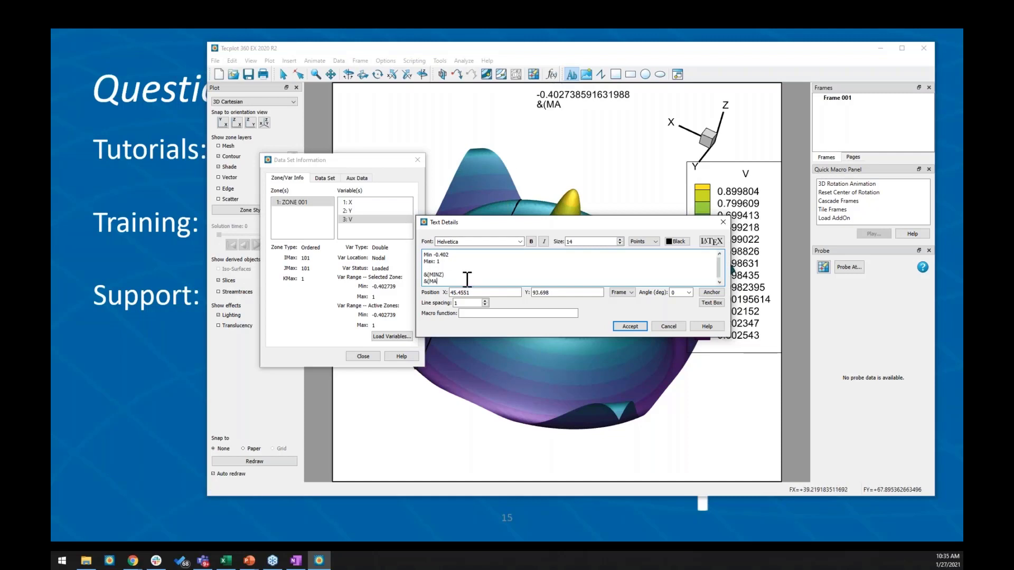
pyautogui.write('XZ)')
pyautogui.moveTo(498, 222); pyautogui.dragTo(514, 255)
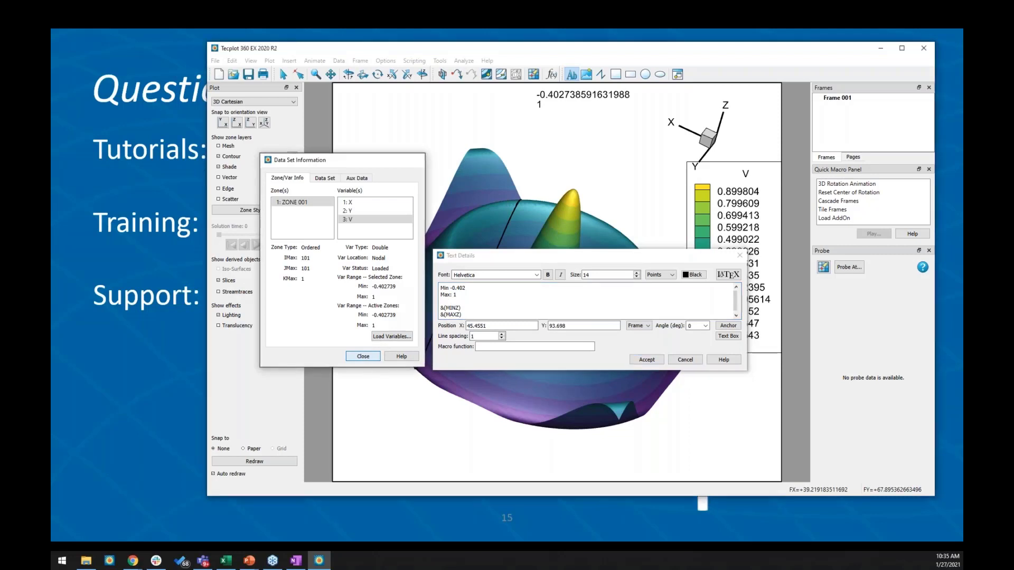
pyautogui.click(363, 356)
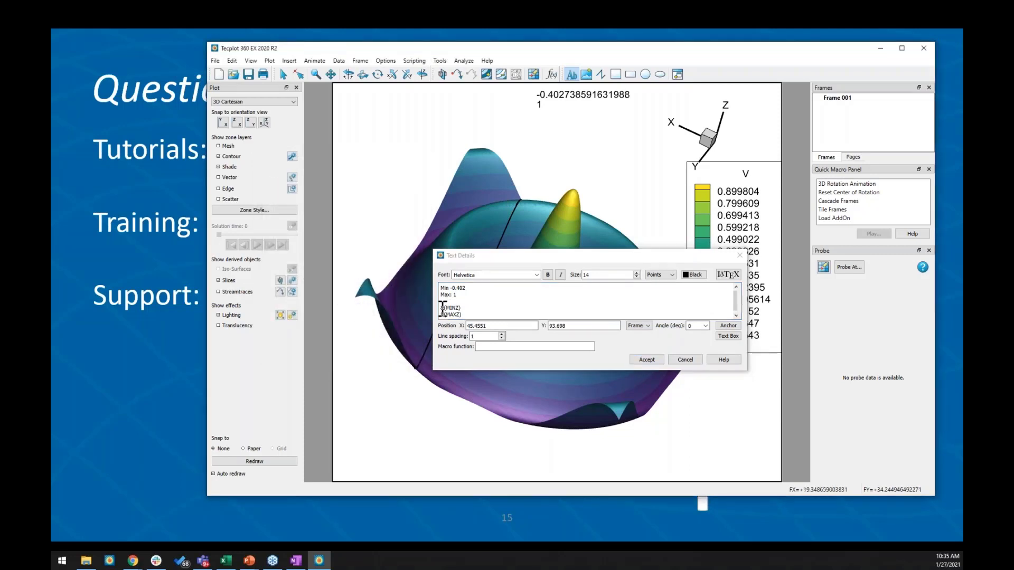
# - Check which variable is assigned to the Z axis for &(MINZ), and discard the text annotation
pyautogui.moveTo(442, 308); pyautogui.dragTo(468, 309)
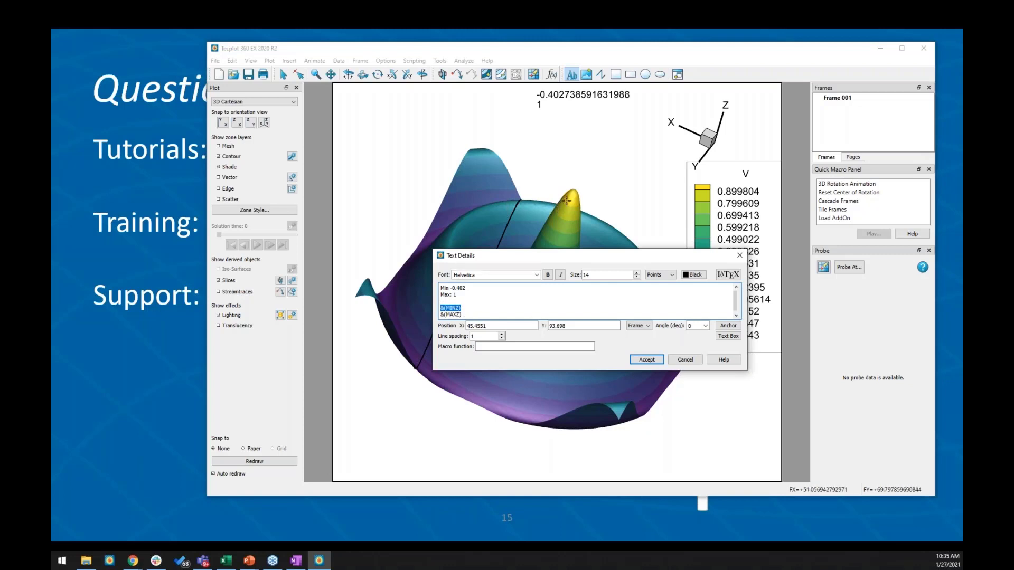
pyautogui.click(269, 61)
pyautogui.click(289, 81)
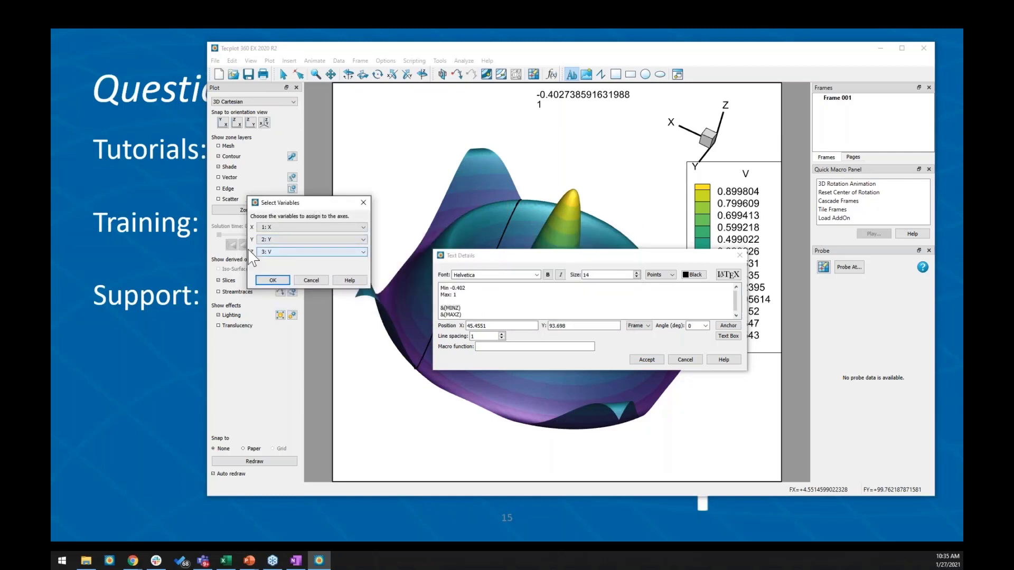
pyautogui.click(310, 280)
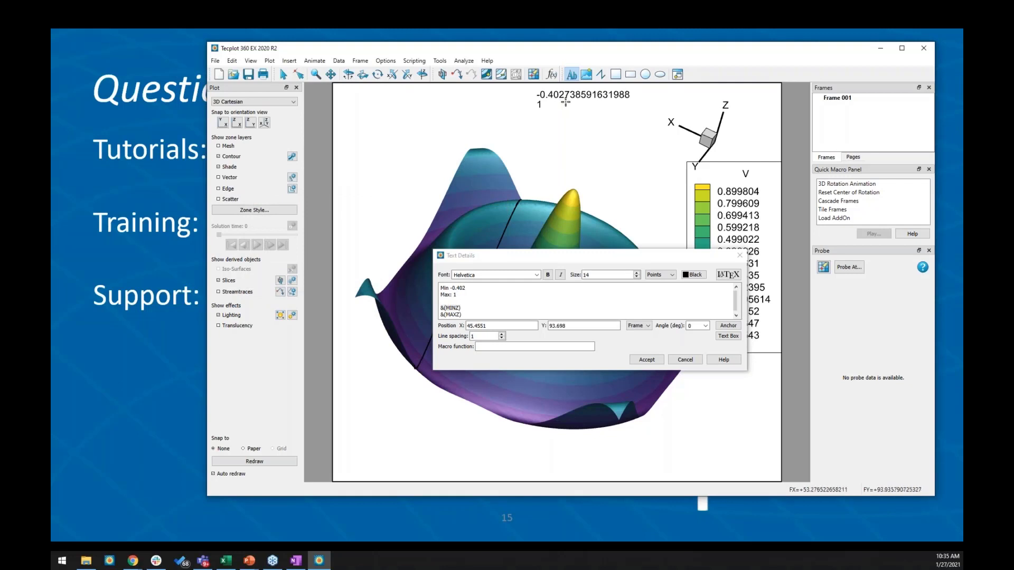
pyautogui.click(685, 360)
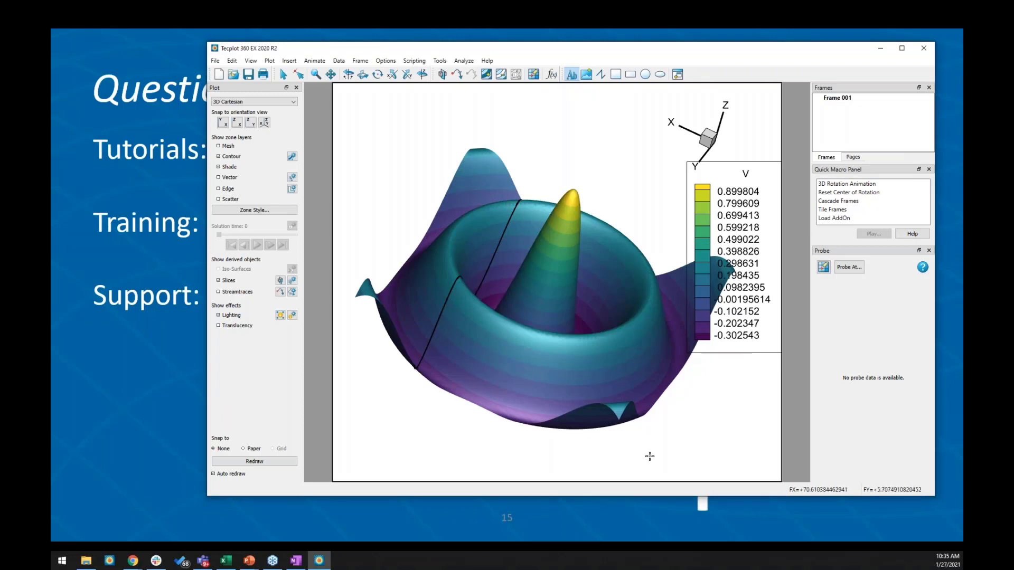
# - Place a text annotation above the surface with the dynamic lines &(MAXC) and &(MINC)
pyautogui.click(538, 127)
pyautogui.write('&(')
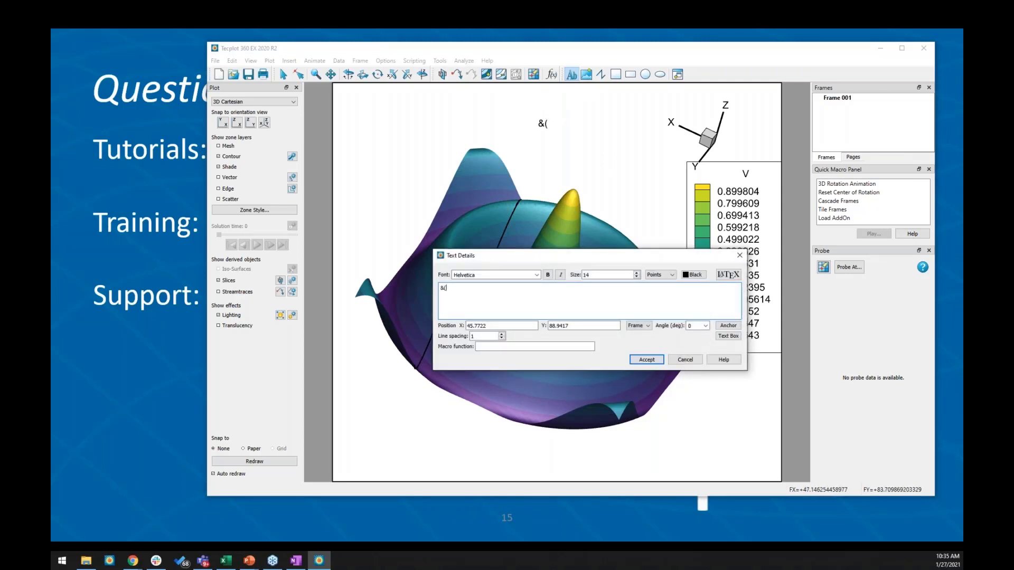
pyautogui.write('MAXC)')
pyautogui.press('Return')
pyautogui.write('&(MINC')
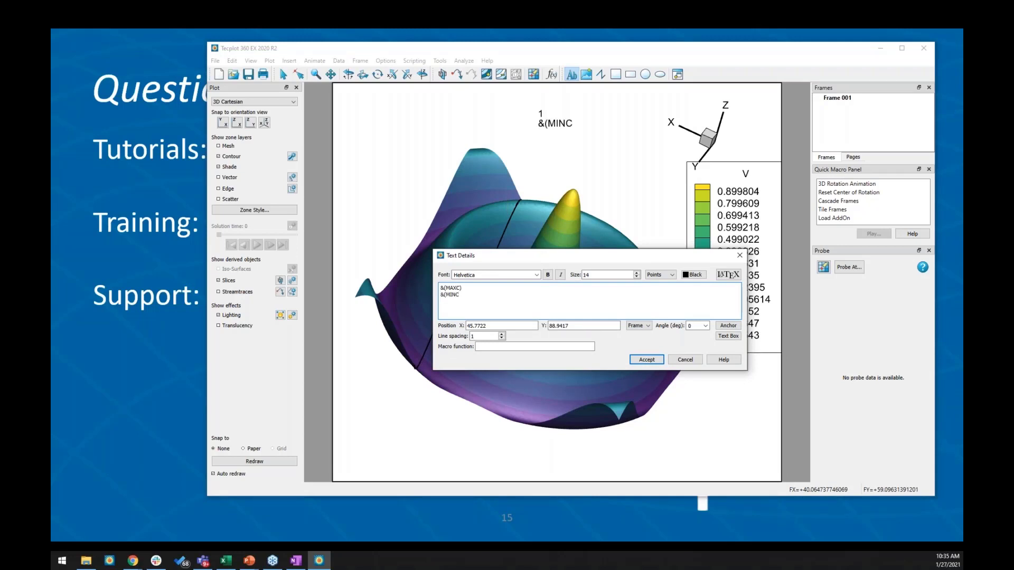
pyautogui.write(')')
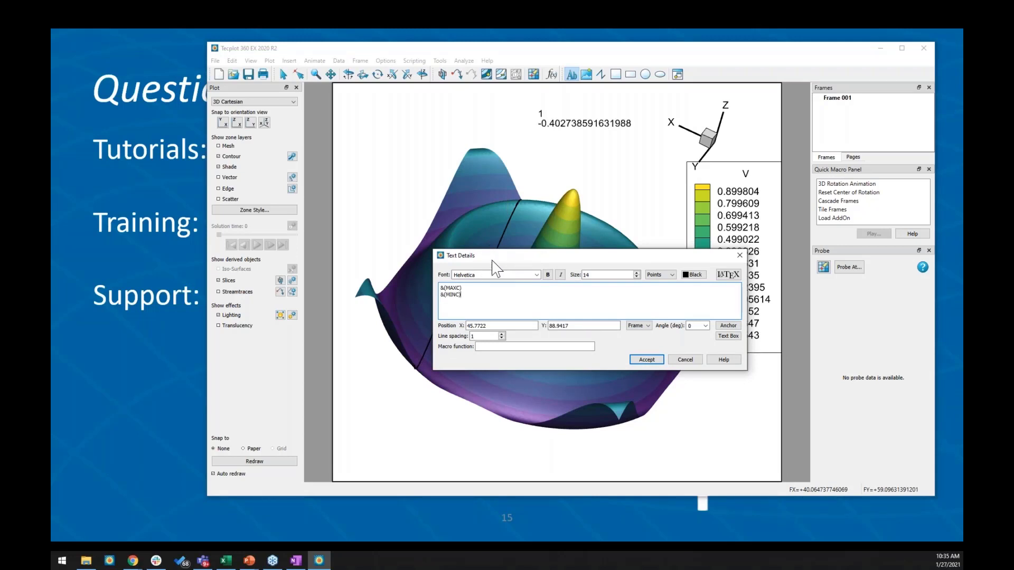
pyautogui.moveTo(499, 256); pyautogui.dragTo(405, 337)
pyautogui.click(553, 441)
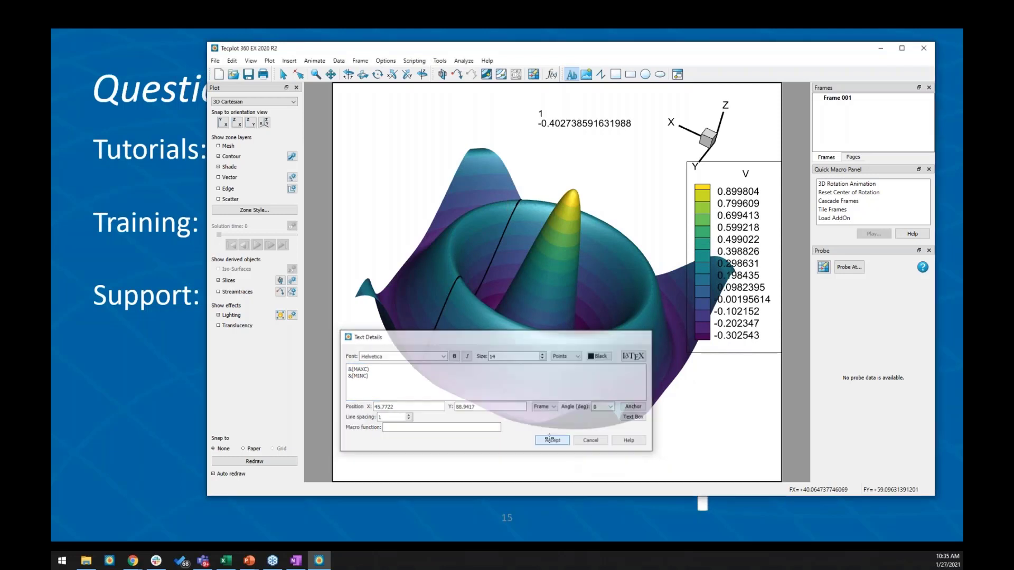
# - Change the contour variable to 2: Y in the contour legend's details
pyautogui.click(702, 222)
pyautogui.doubleClick(703, 222)
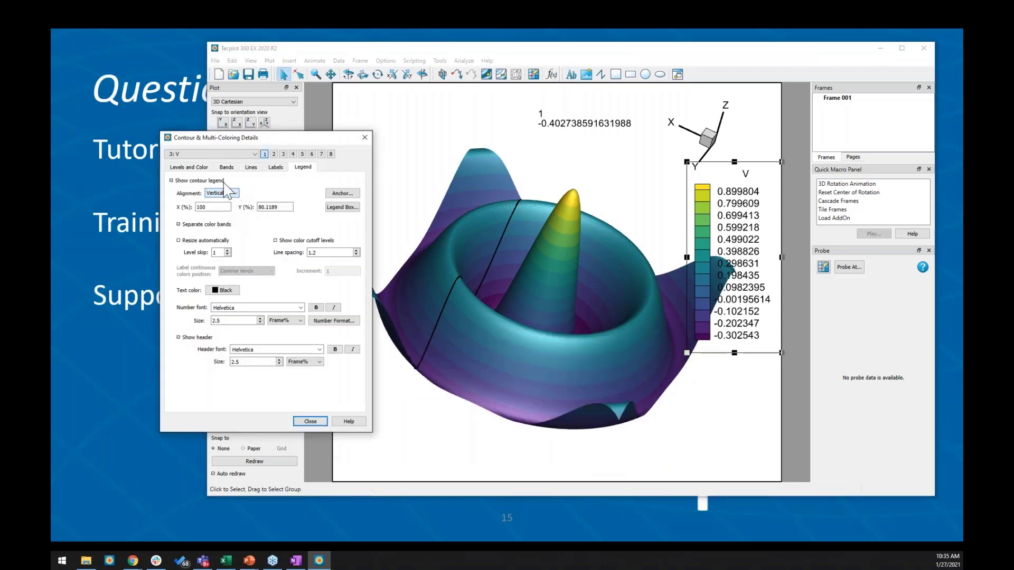
pyautogui.click(220, 154)
pyautogui.click(208, 169)
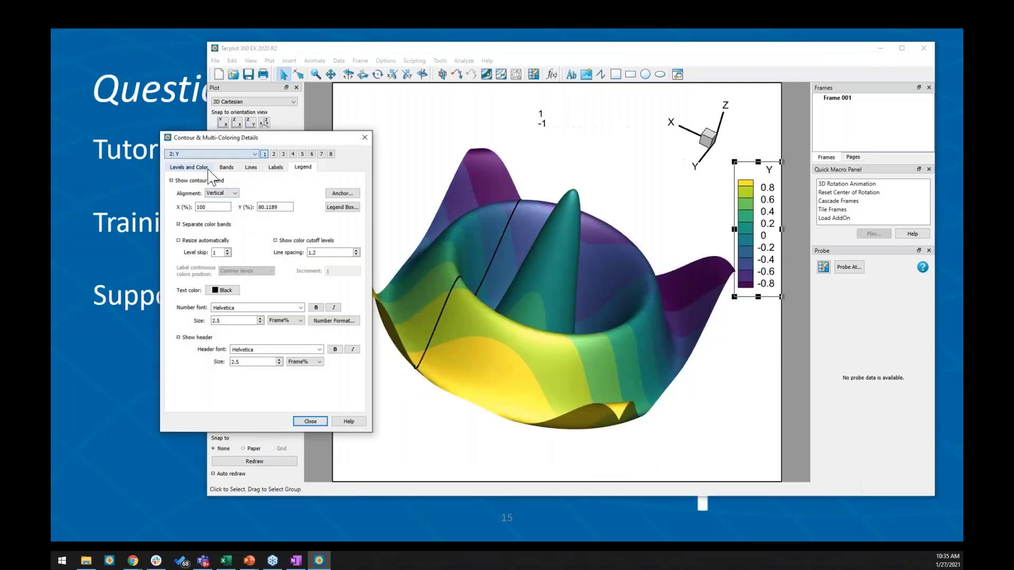
# - Cycle the contour variable through 1: X and set it to 3: V
pyautogui.scroll(1, 226, 152)
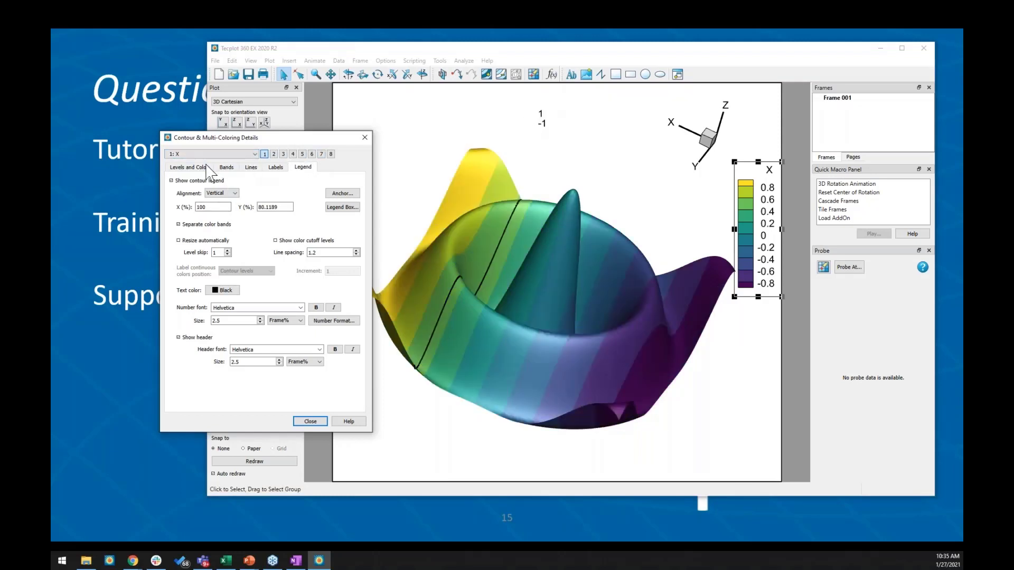
pyautogui.scroll(-2, 222, 158)
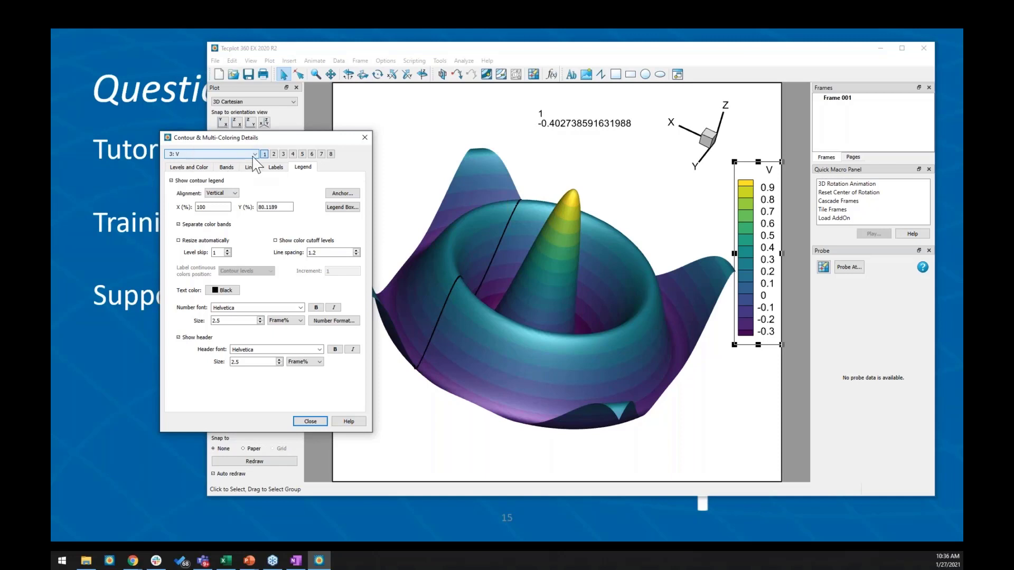
# - Review the text details of the dynamic maximum and minimum annotation, then dismiss the open dialogs and minimize the plot window
pyautogui.doubleClick(597, 125)
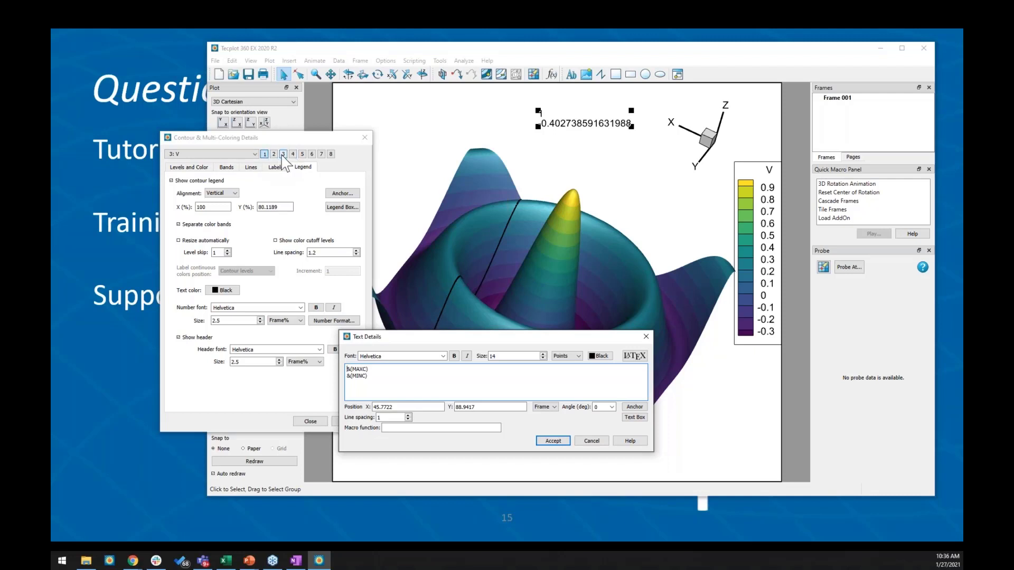
pyautogui.click(365, 137)
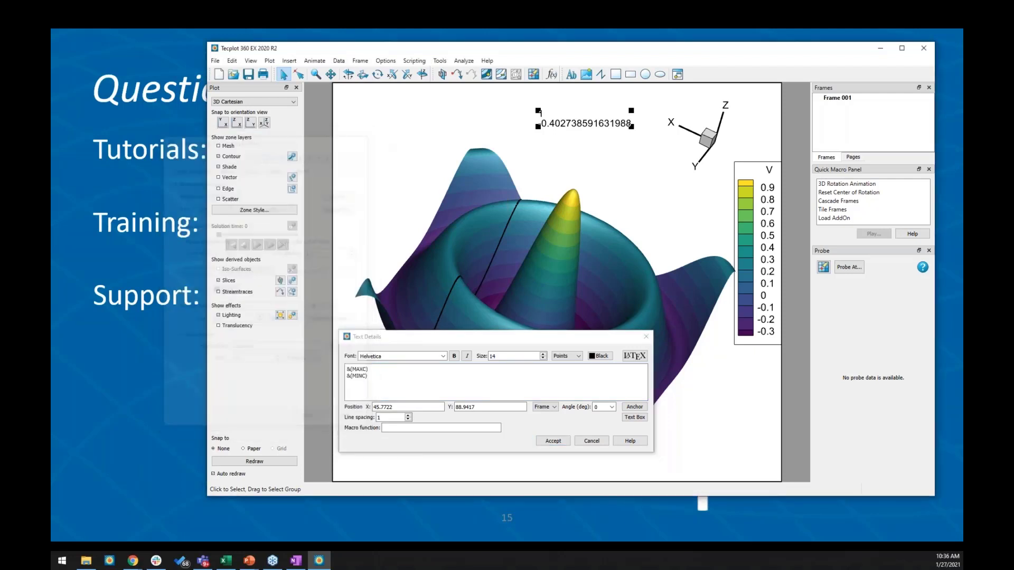
pyautogui.click(591, 441)
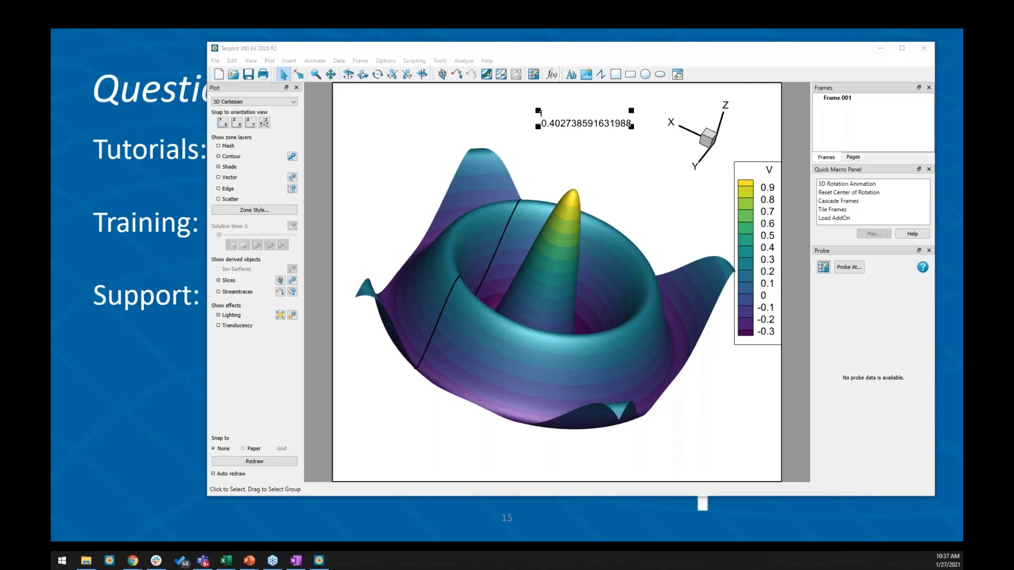
pyautogui.click(880, 48)
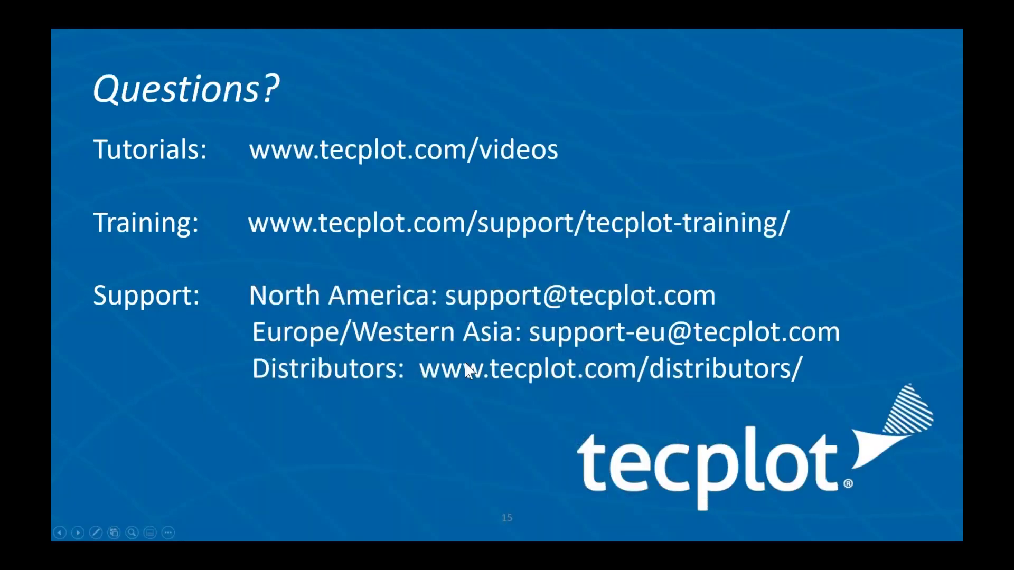